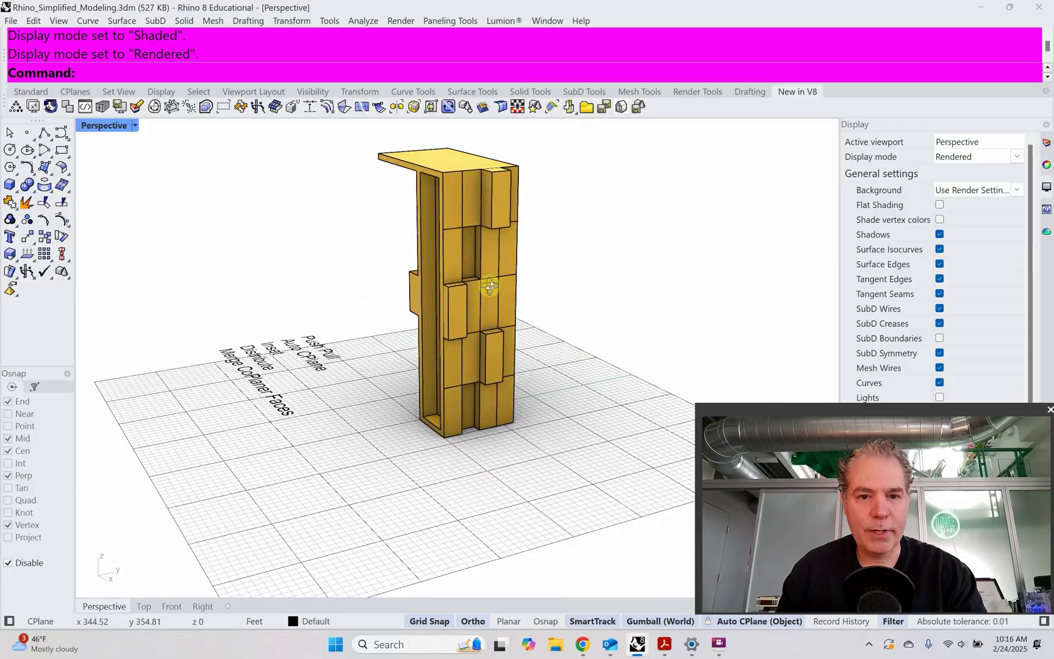
Orbit and zoom around the existing tower to inspect it, then deselect it
right_click_drag(490, 285, 630, 317)
left_click(487, 199)
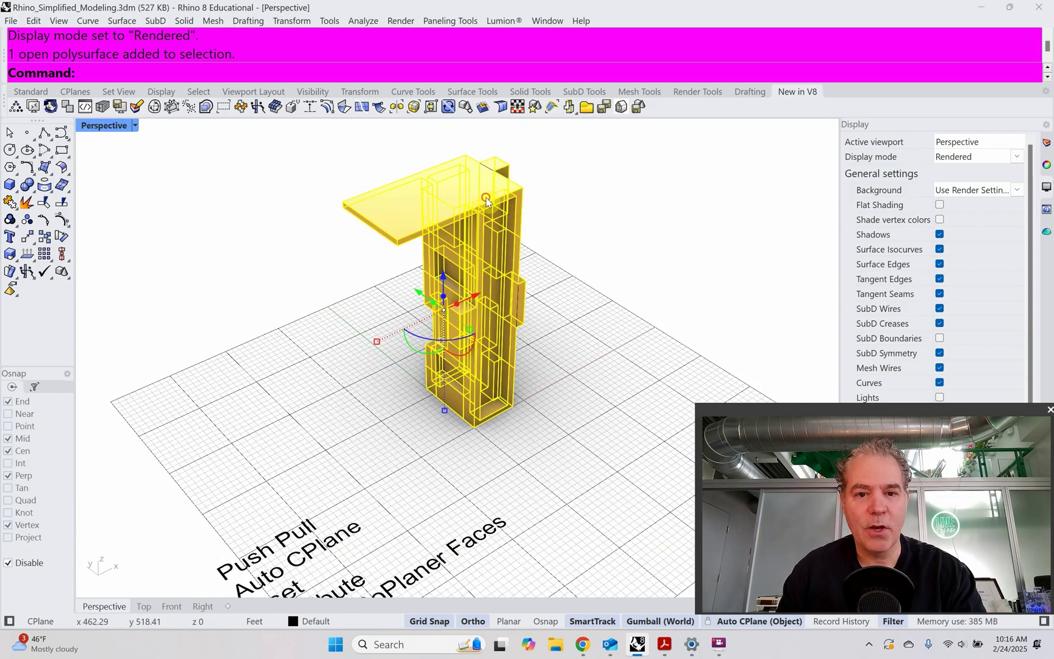
right_click_drag(565, 246, 343, 317)
key("Escape")
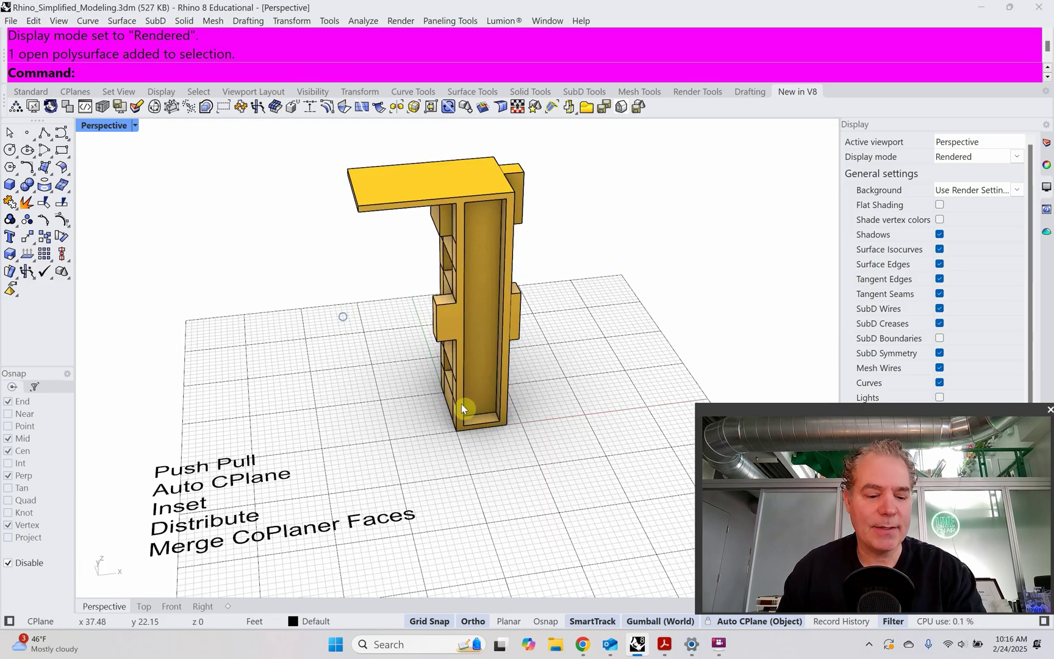
right_click_drag(461, 408, 463, 481)
scroll(474, 518, "up", 3)
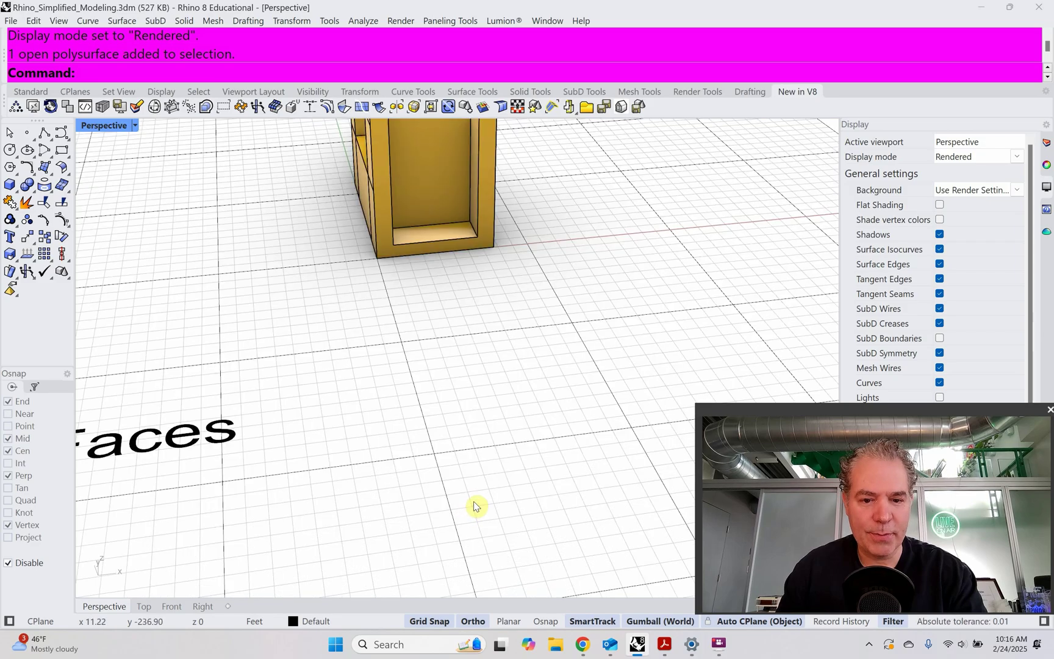
Draw a solid box about 30 ft tall on the ground grid beside the tower
type("box")
key("Return")
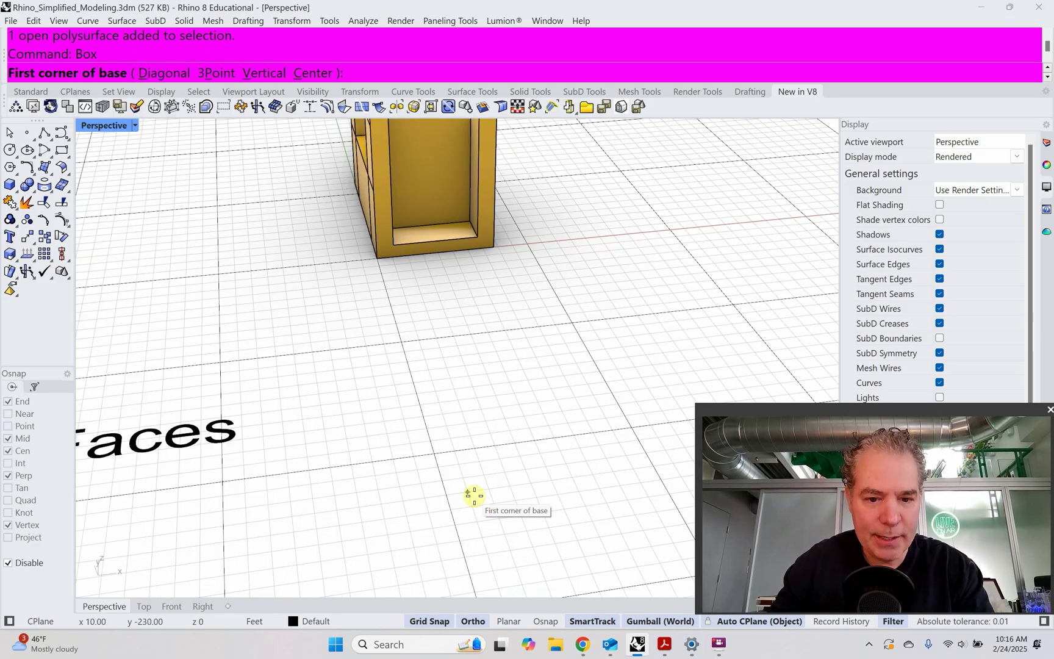
left_click(436, 456)
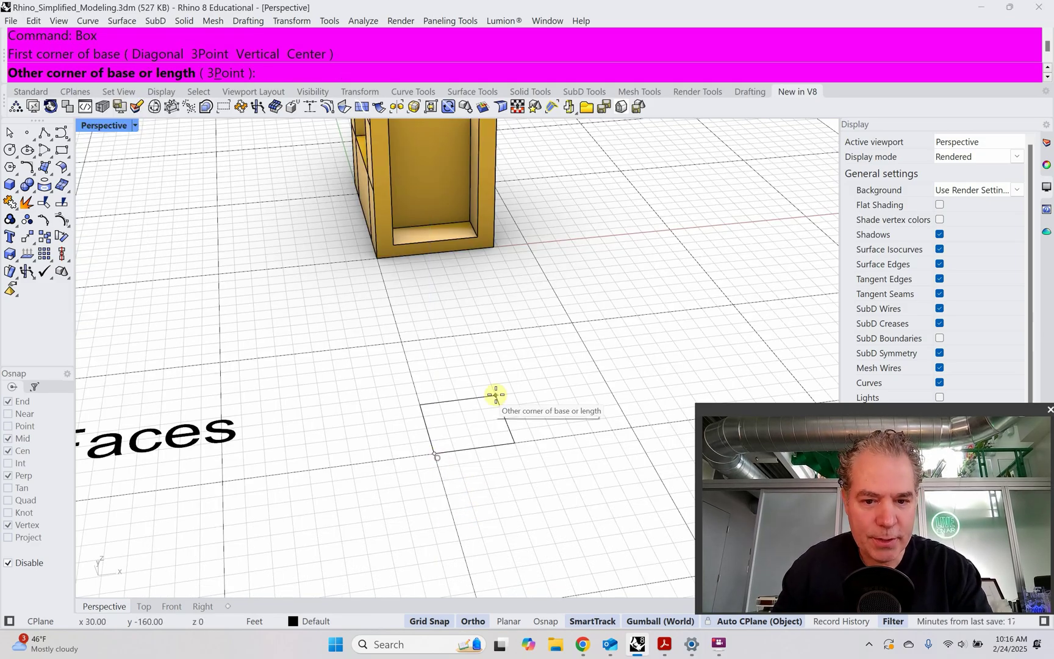
left_click(538, 330)
right_click_drag(518, 370, 487, 411)
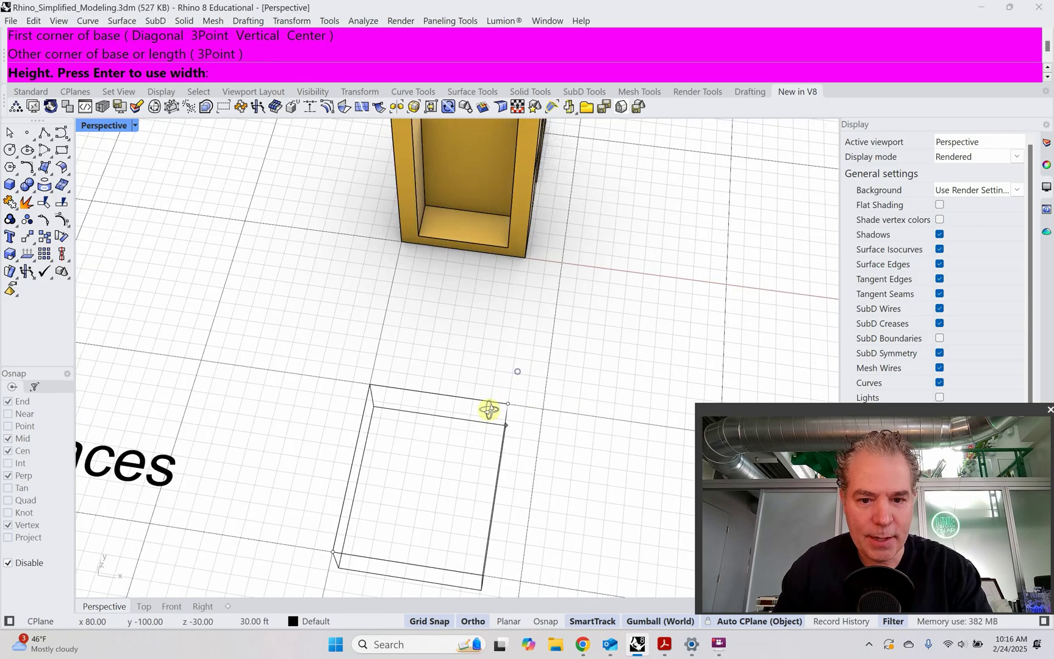
left_click(465, 333)
right_click_drag(465, 334, 436, 452)
Push the box's top face upward with PushPull into a tall column
type("P")
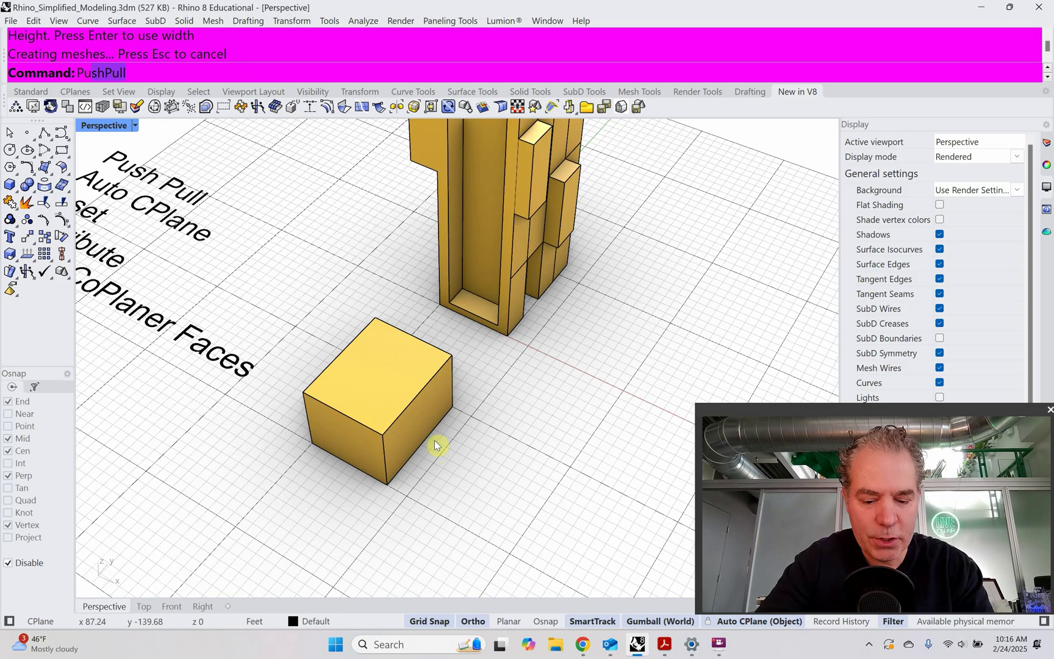
type("u")
key("Return")
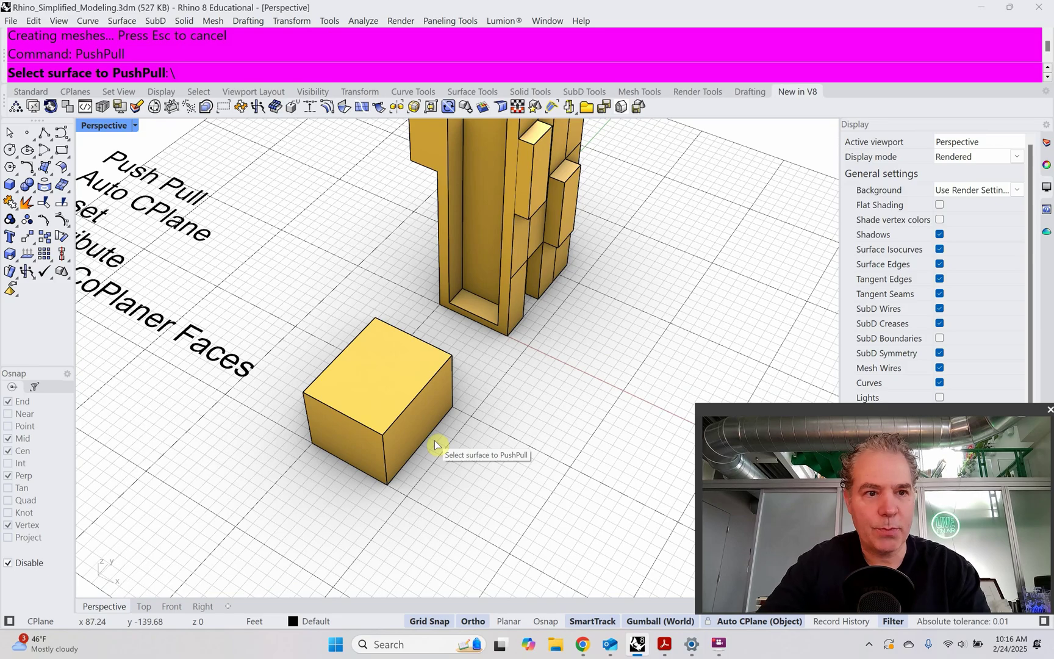
mouse_move(436, 445)
right_mouse_down()
mouse_move(414, 423)
mouse_move(430, 431)
right_mouse_up()
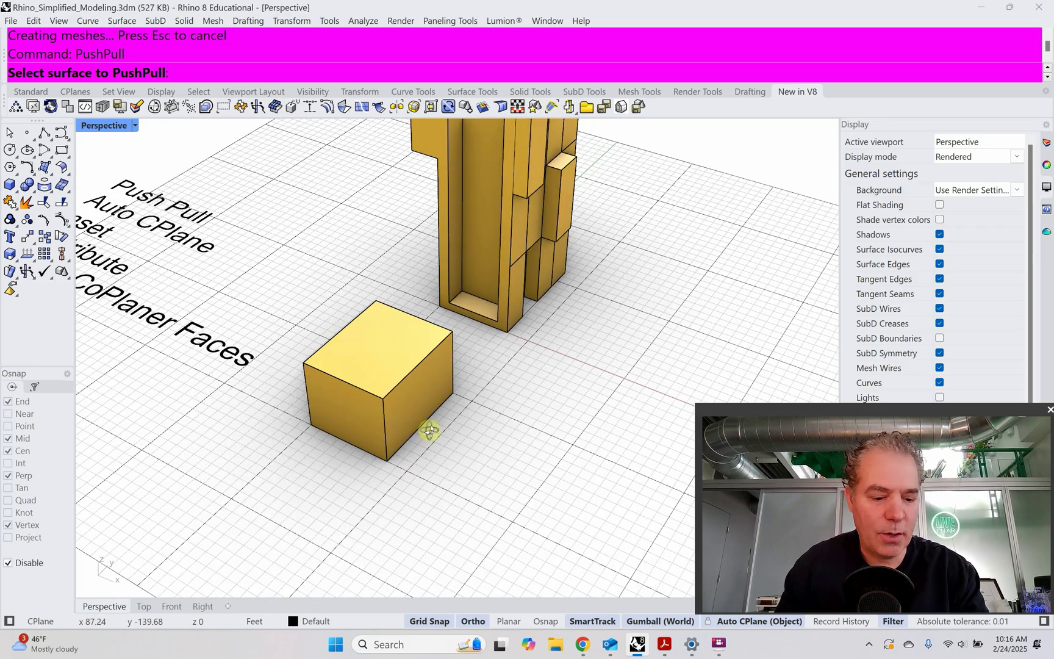
left_click(393, 372)
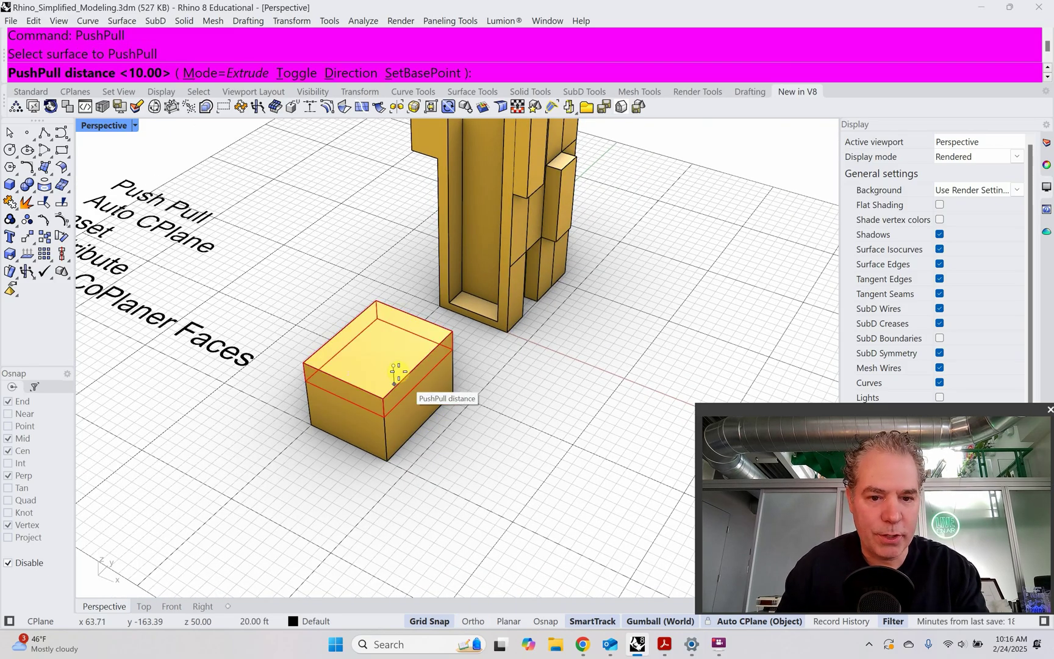
scroll(360, 252, "down", 5)
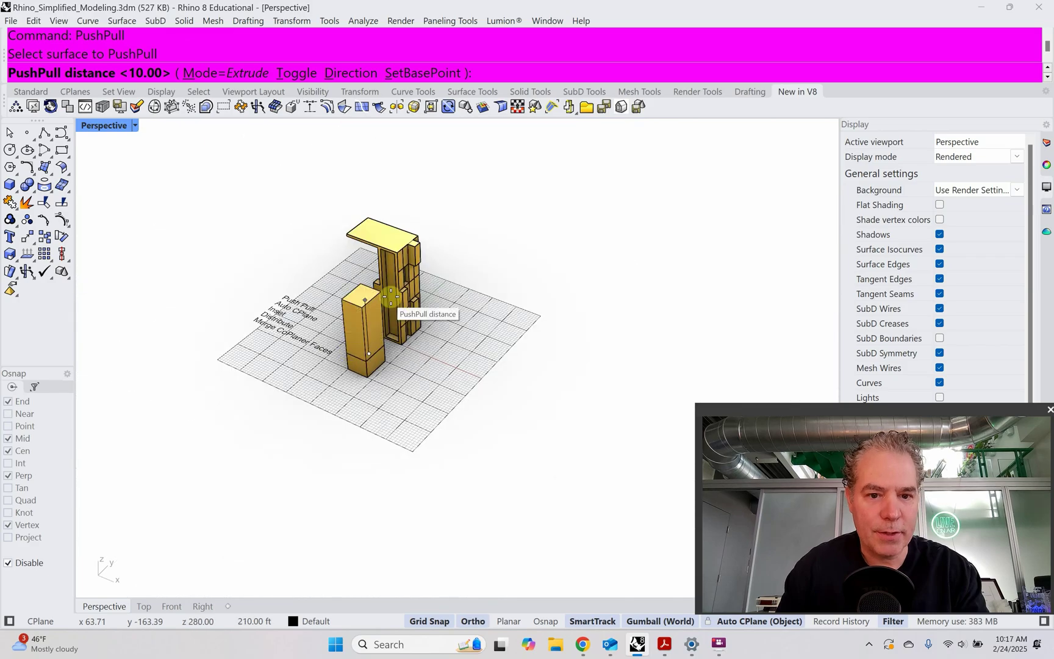
left_click(397, 245)
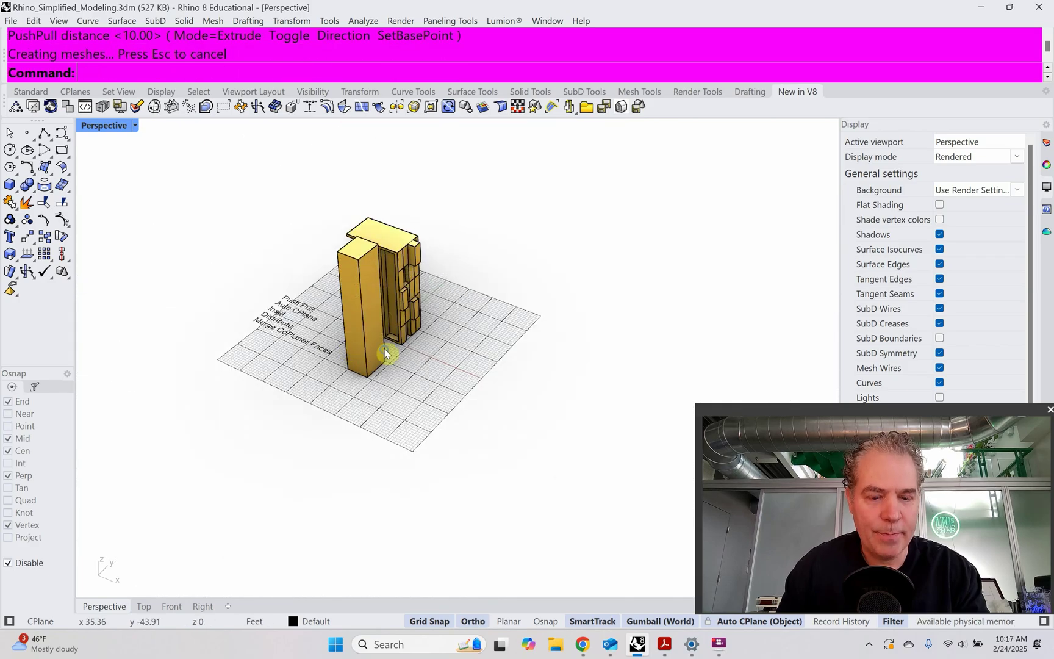
Select the new column and orbit so it stands left of the first tower
right_click_drag(390, 357, 331, 314)
scroll(421, 364, "up", 3)
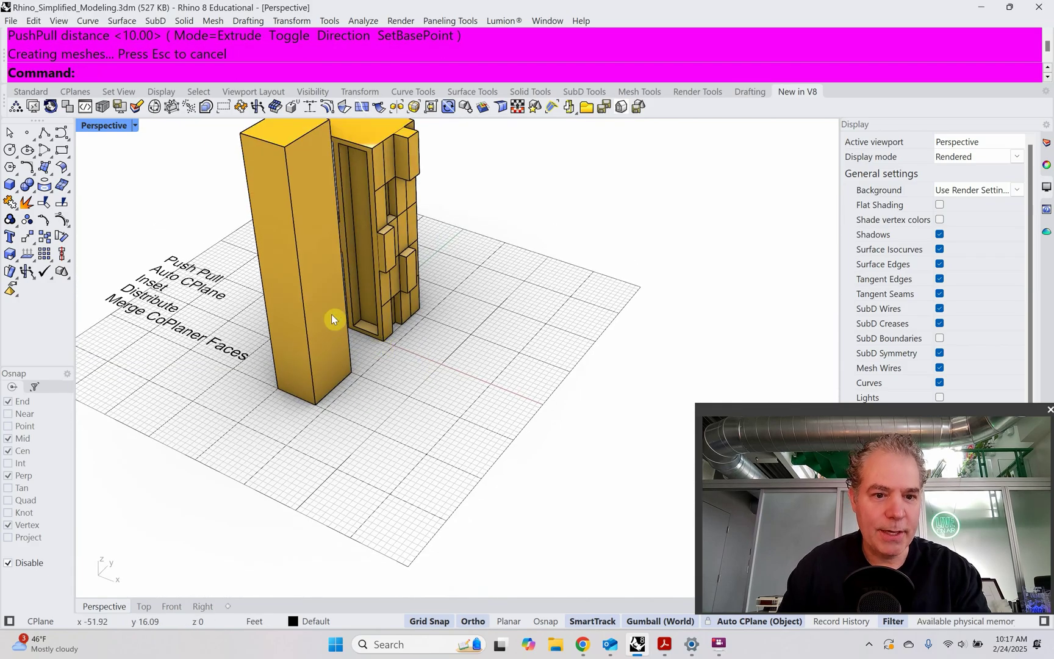
left_click(331, 314)
scroll(432, 374, "up", 3)
right_click_drag(433, 374, 394, 325)
scroll(390, 374, "up", 3)
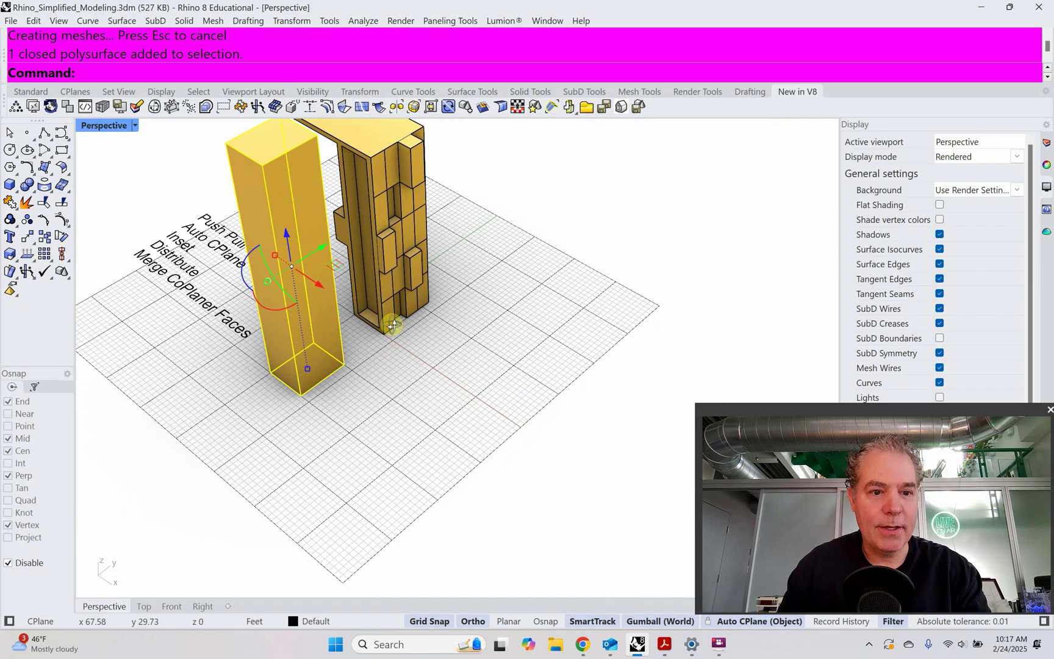
scroll(397, 329, "up", 5)
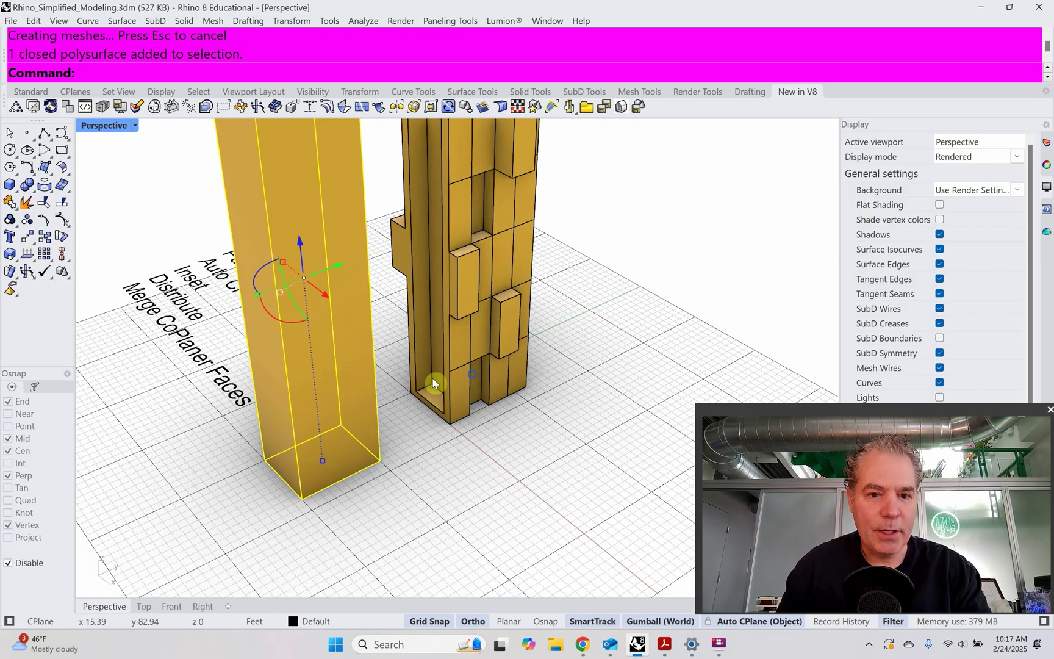
right_click_drag(434, 384, 473, 439)
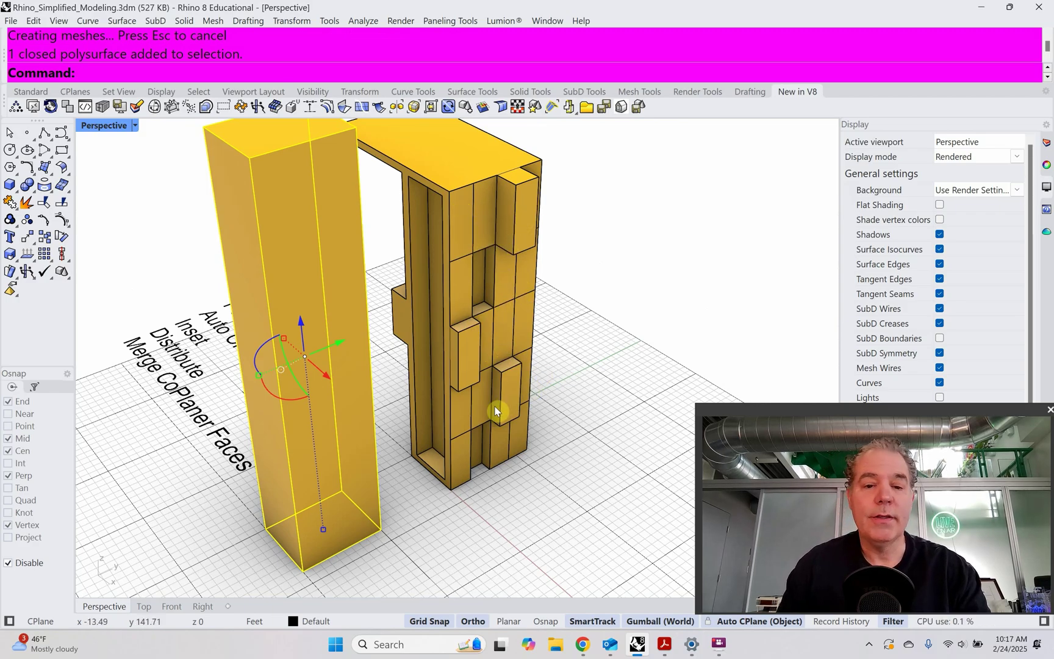
left_click(592, 375)
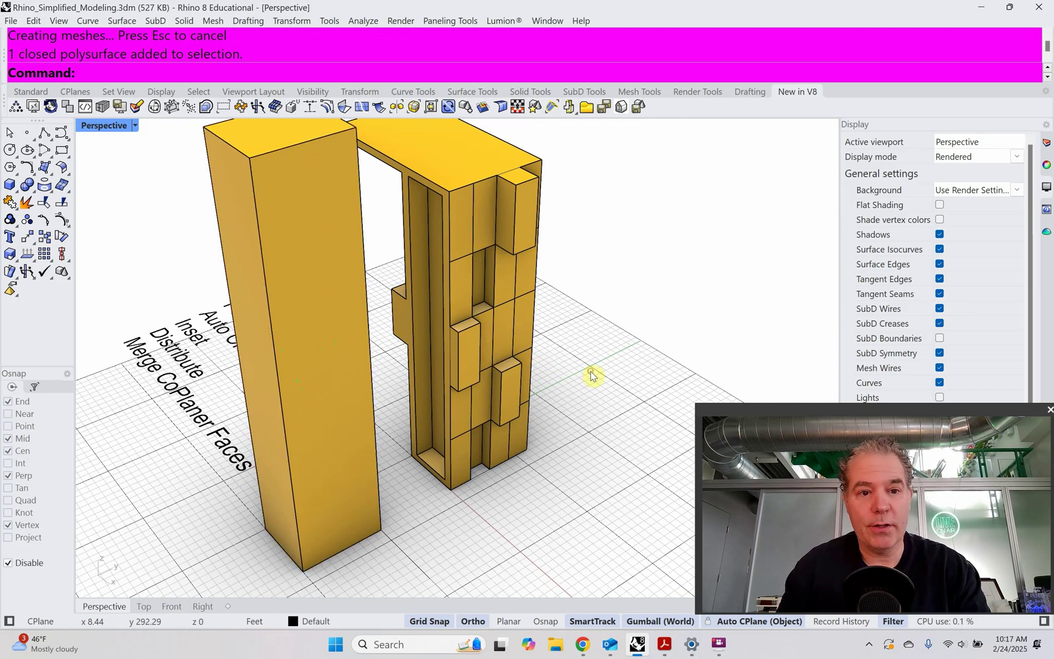
scroll(467, 367, "down", 5)
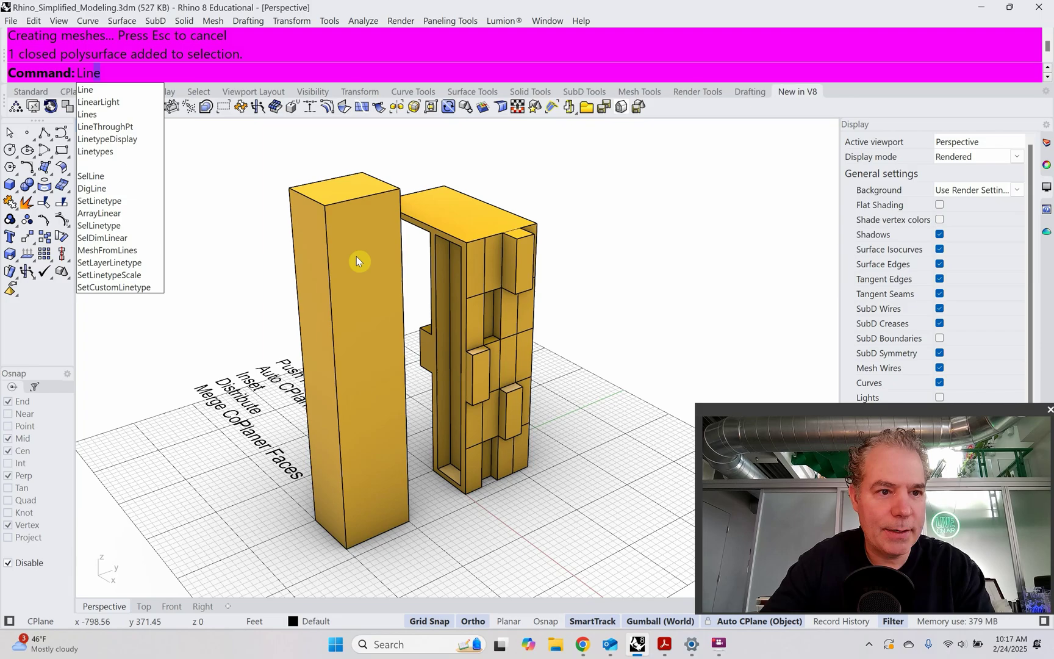
Draw a vertical line up the new tower's corner edge from bottom to top, and select it
key("Return")
key("Return")
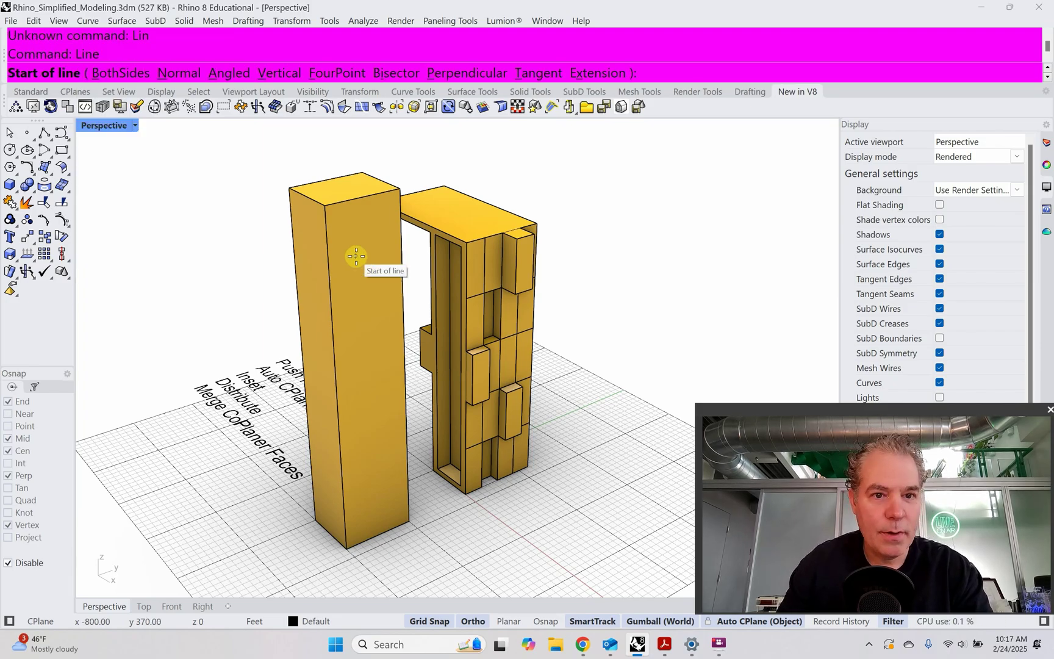
left_click(276, 74)
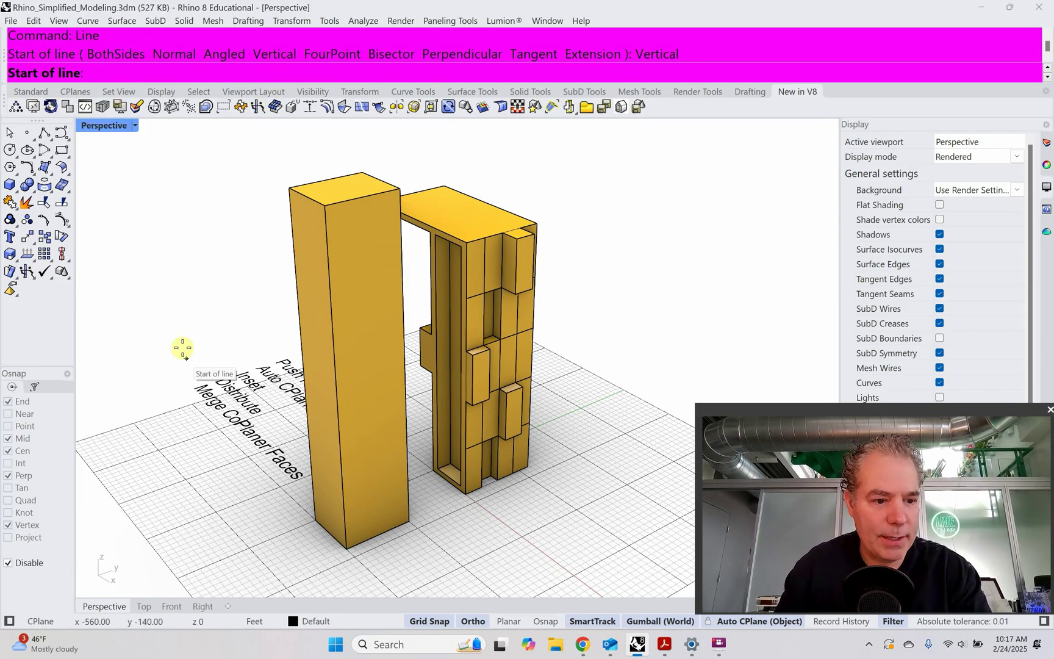
left_click(8, 562)
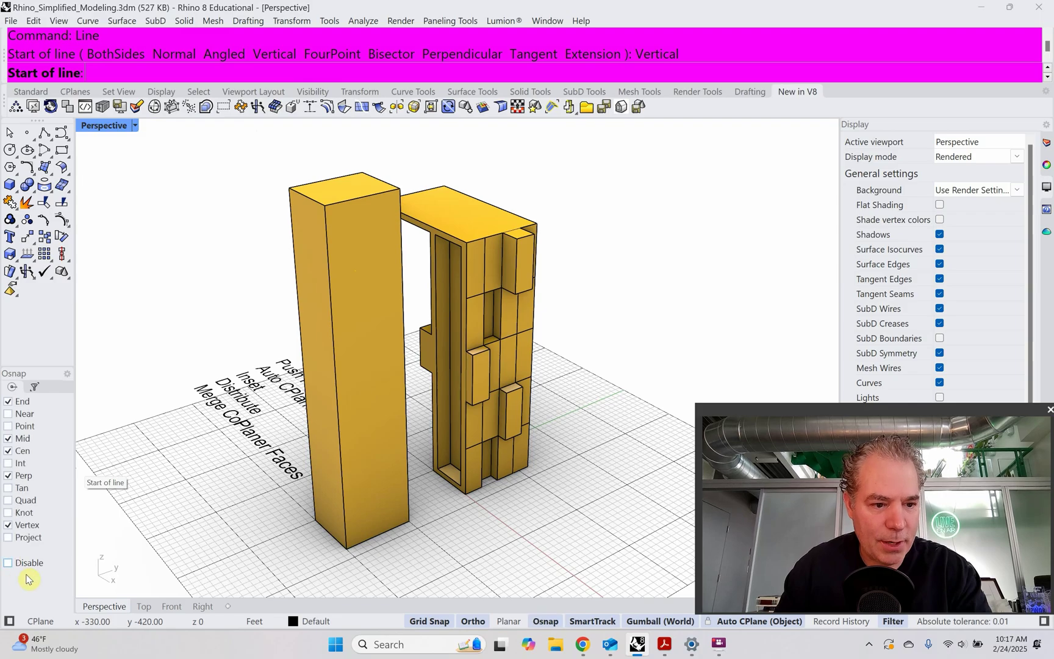
scroll(347, 557, "up", 5)
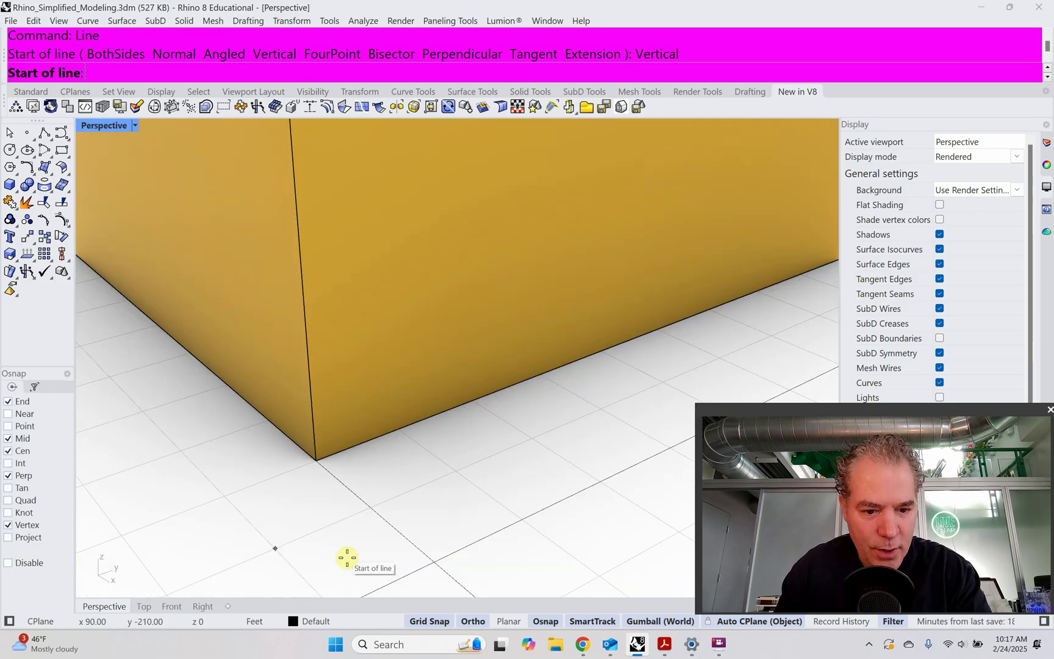
left_click(317, 459)
scroll(308, 517, "down", 5)
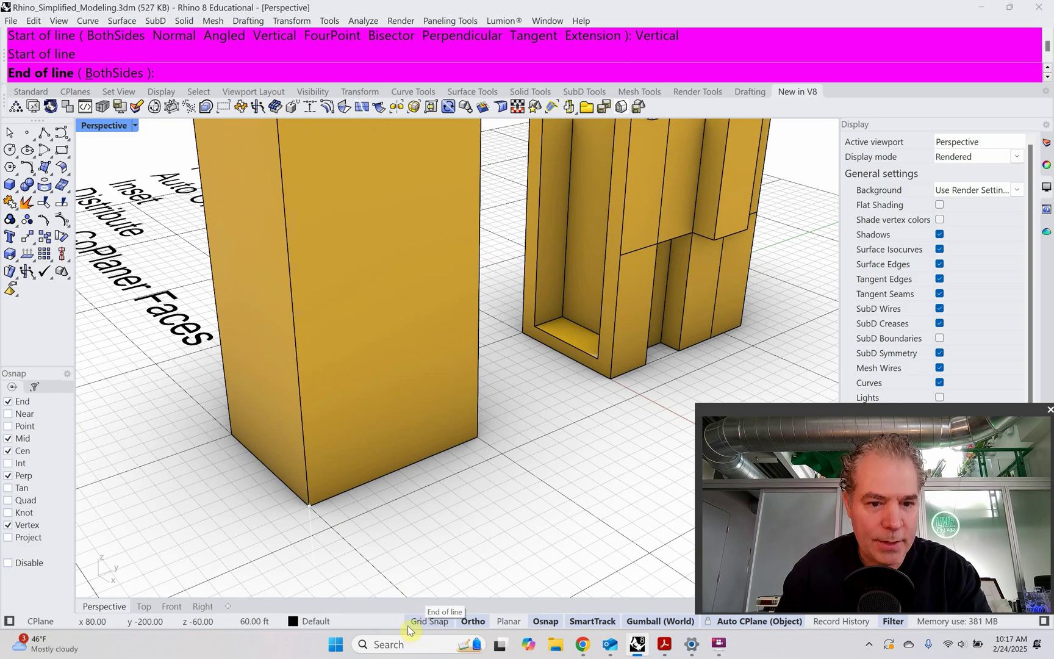
scroll(360, 519, "down", 6)
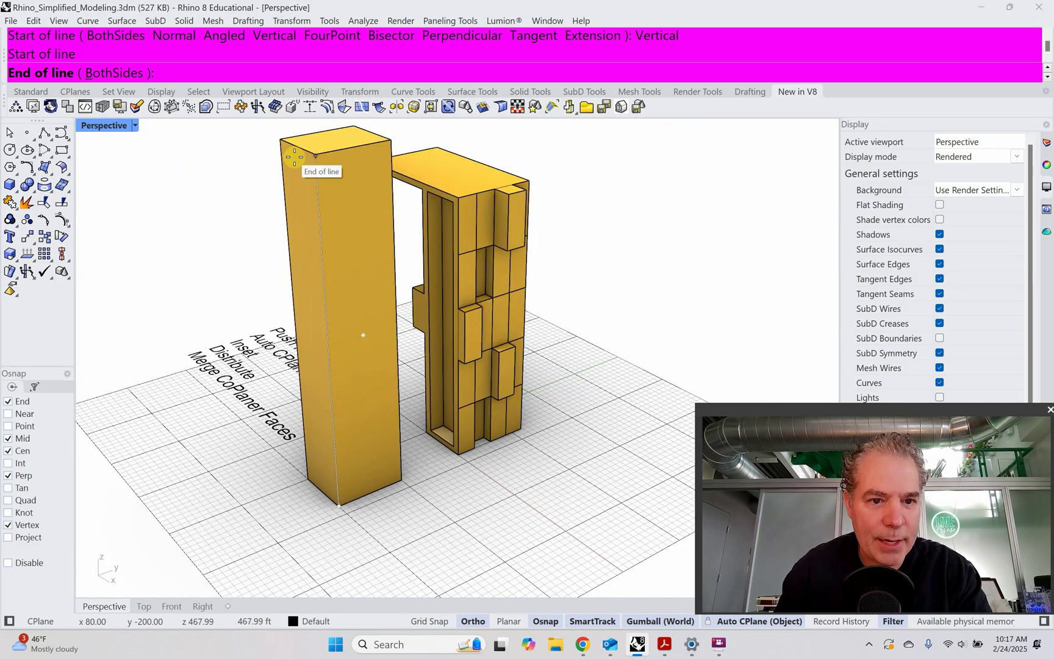
left_click(312, 154)
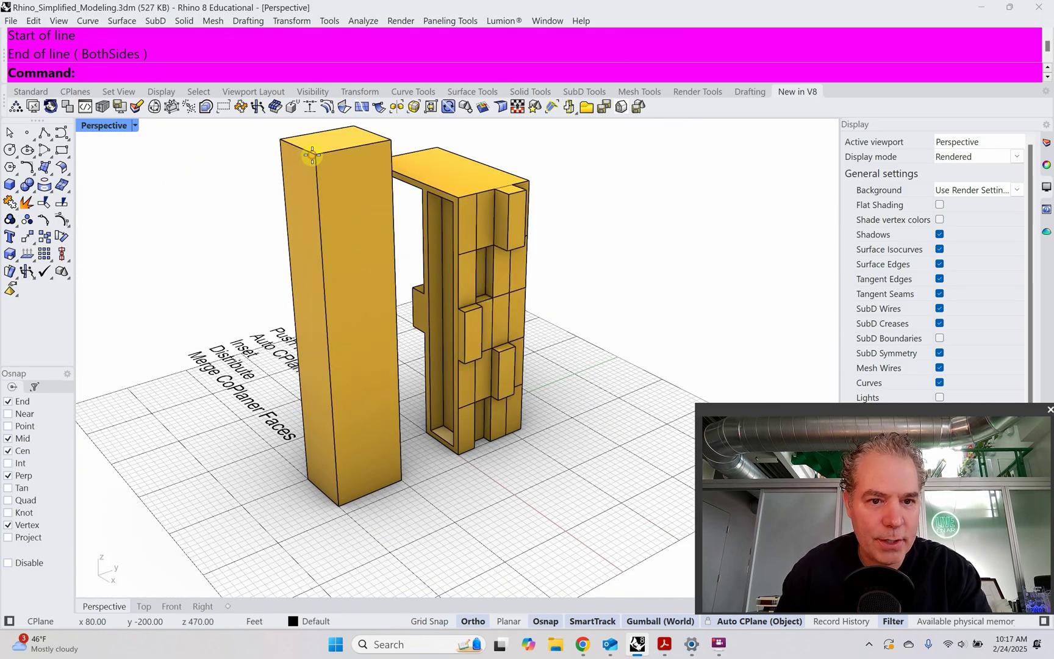
left_click(318, 205)
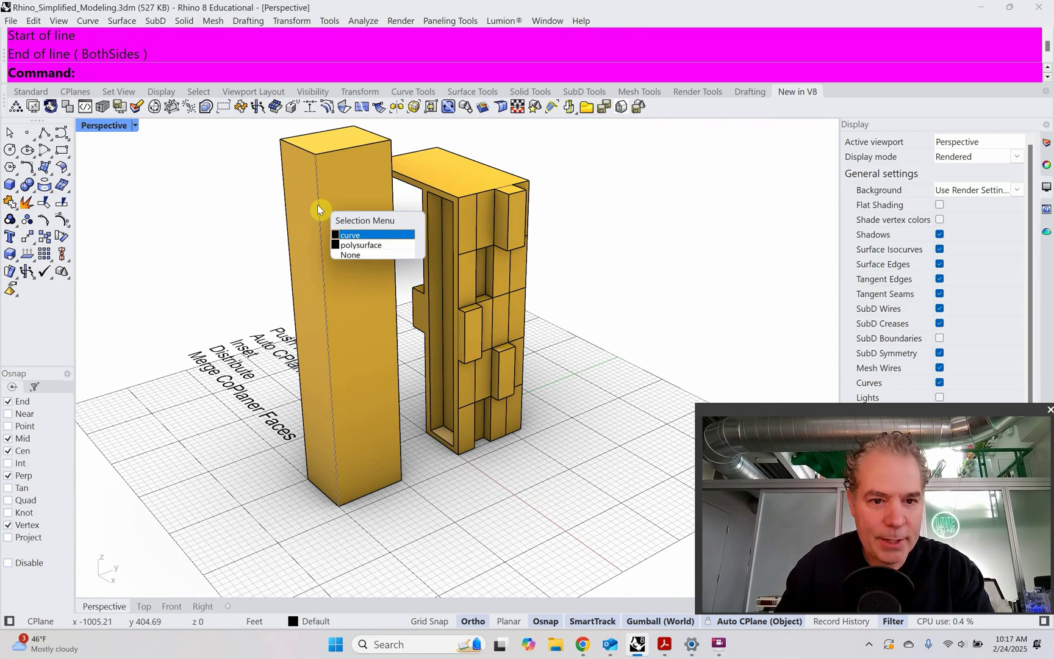
left_click(345, 235)
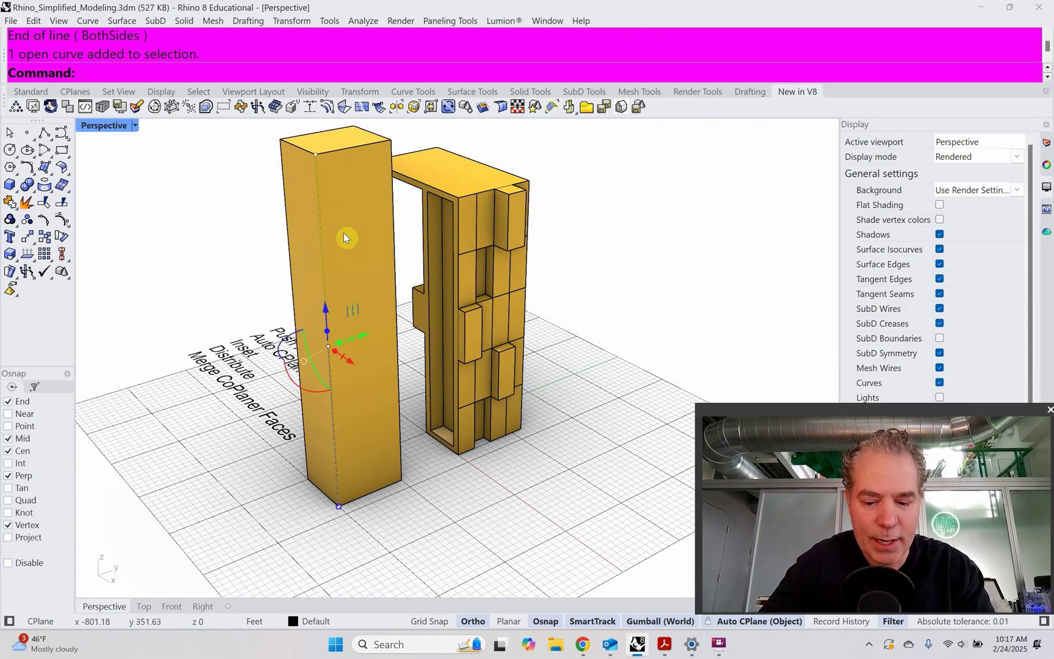
key("Return")
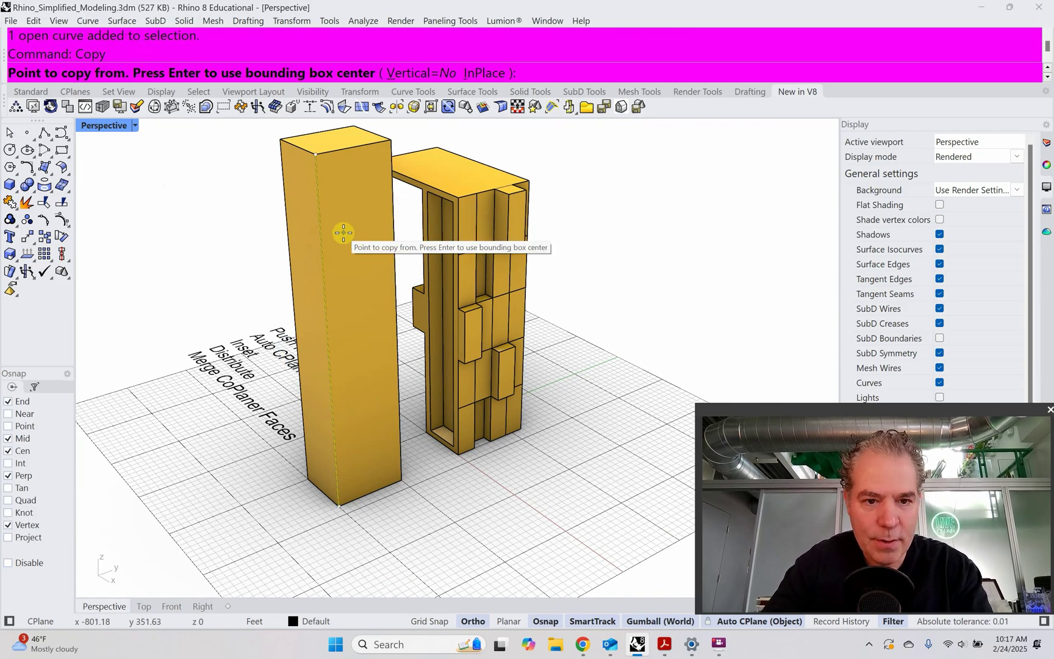
Place three copies of the vertical line across the tower's front face
left_click(9, 563)
left_click(220, 283)
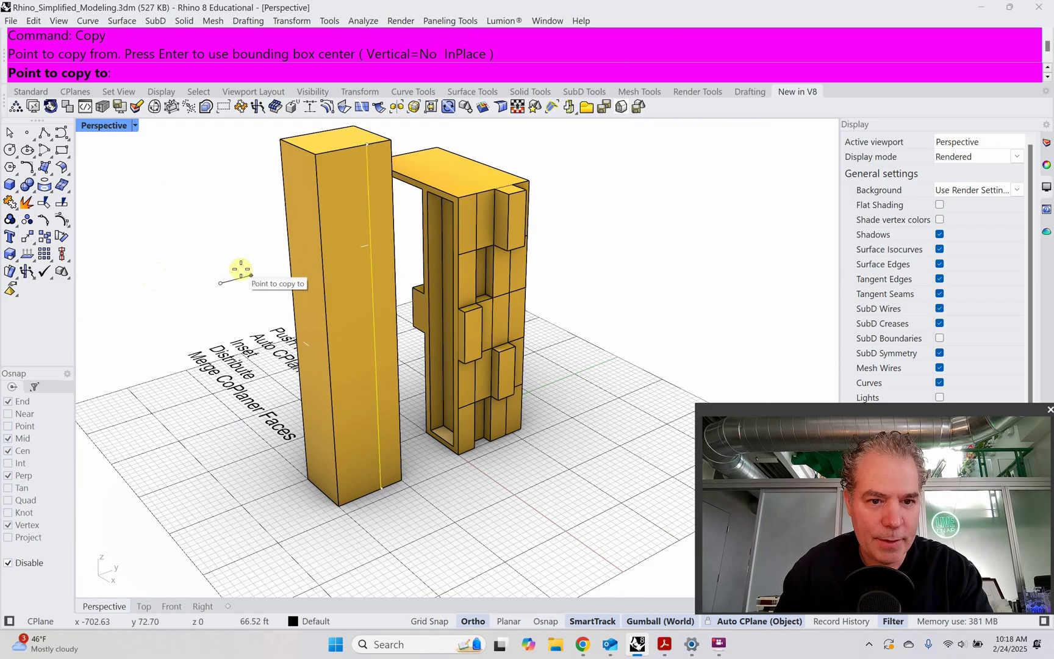
scroll(195, 305, "up", 2)
left_click(155, 346)
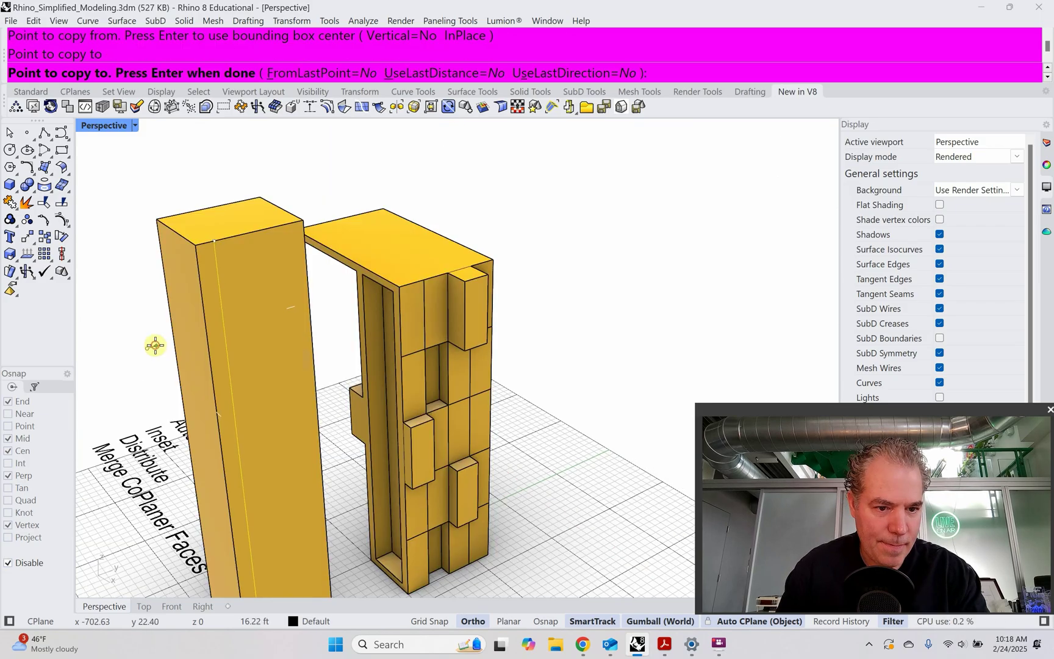
left_click(157, 345)
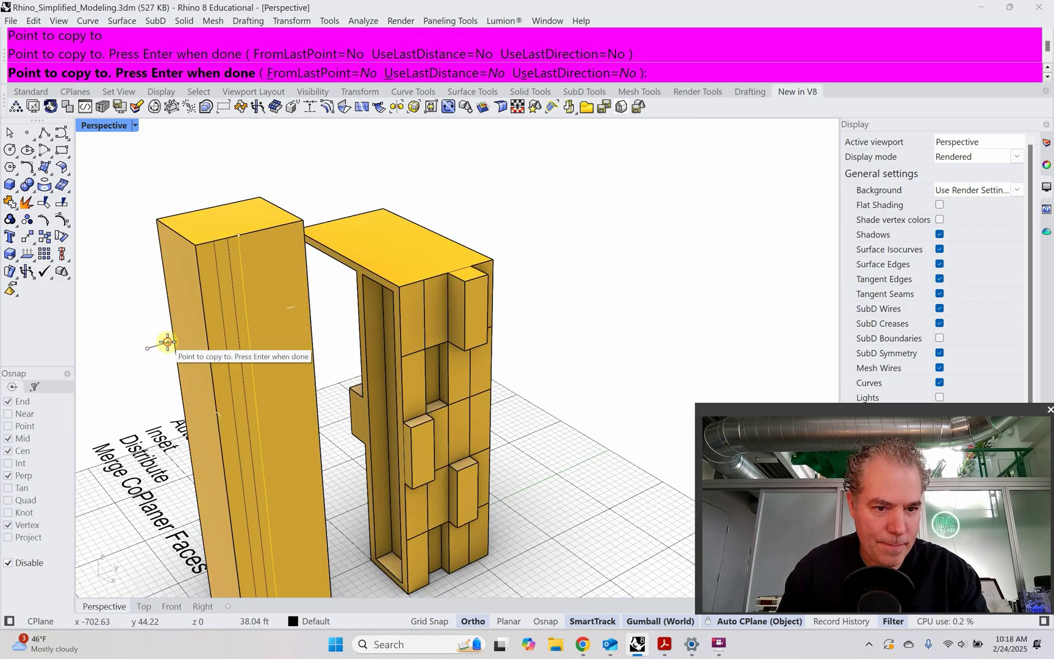
left_click(167, 341)
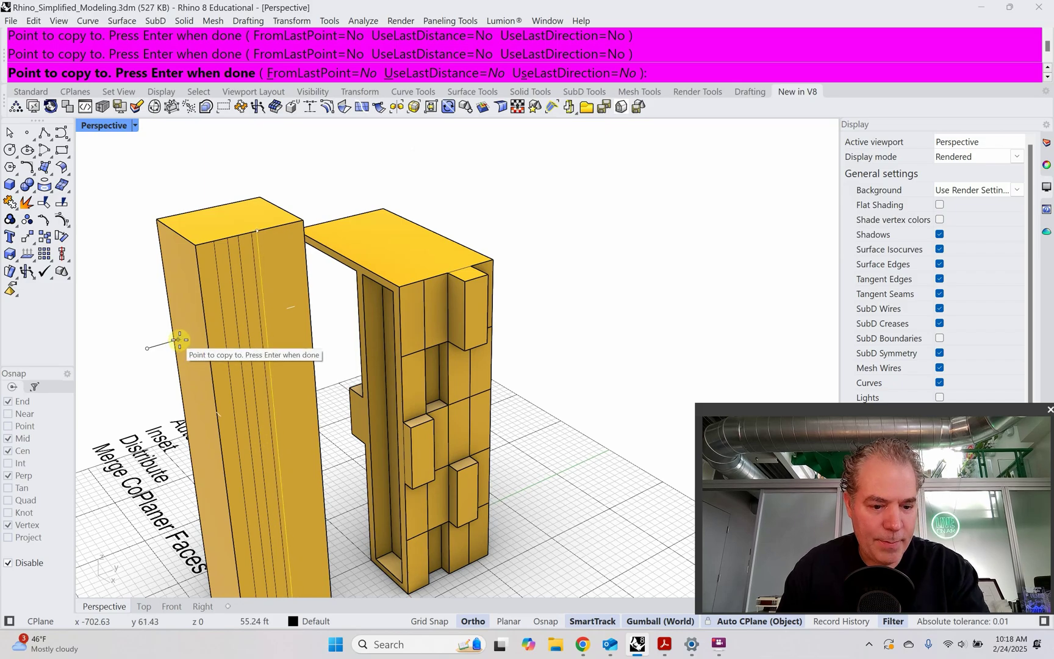
key("Return")
Copy the vertical line from its top end to the face's top-right corner
left_click(259, 284)
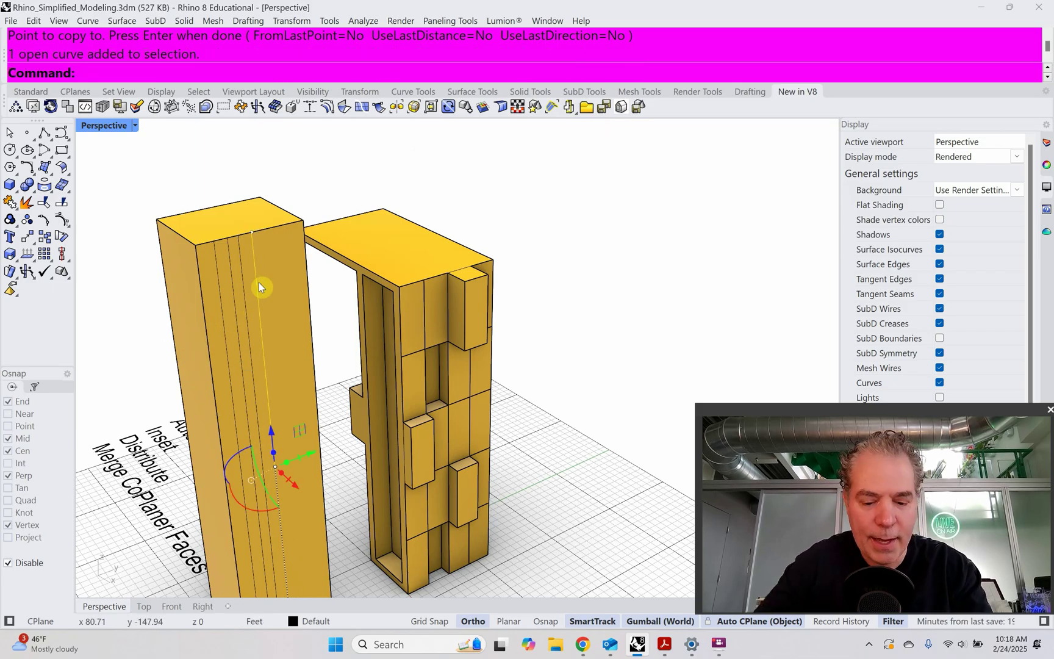
type("Copy")
key("Return")
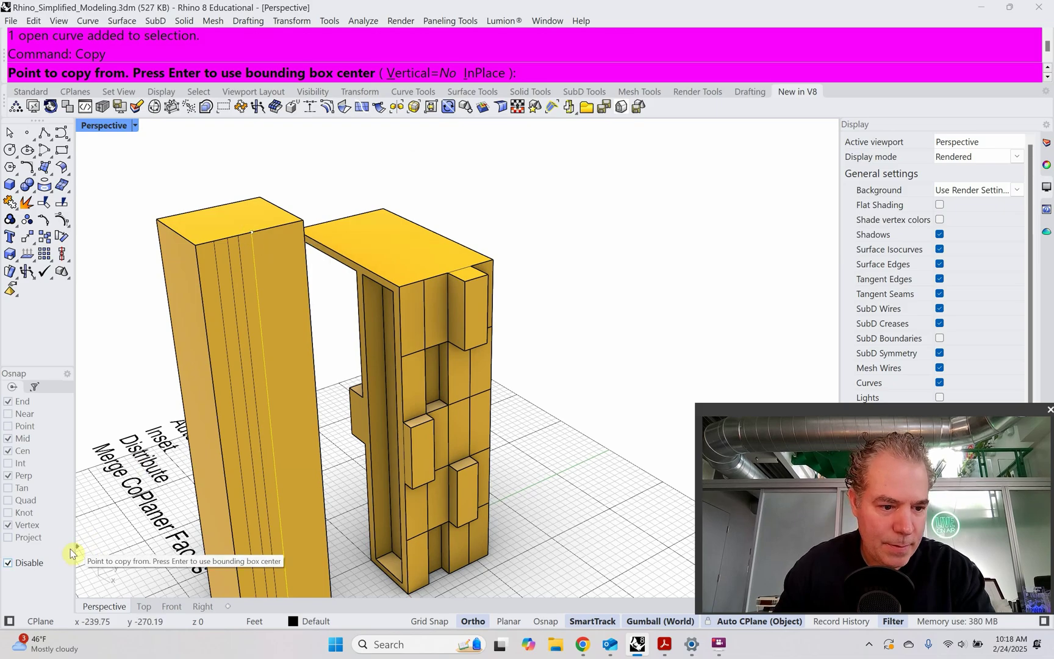
left_click(31, 564)
left_click(252, 231)
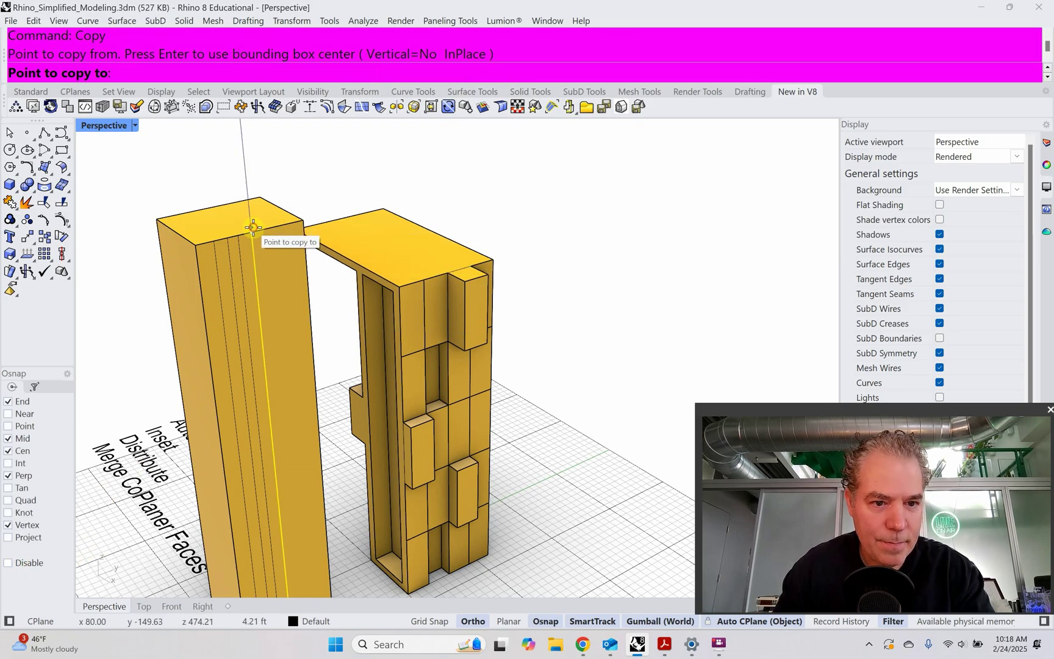
left_click(297, 219)
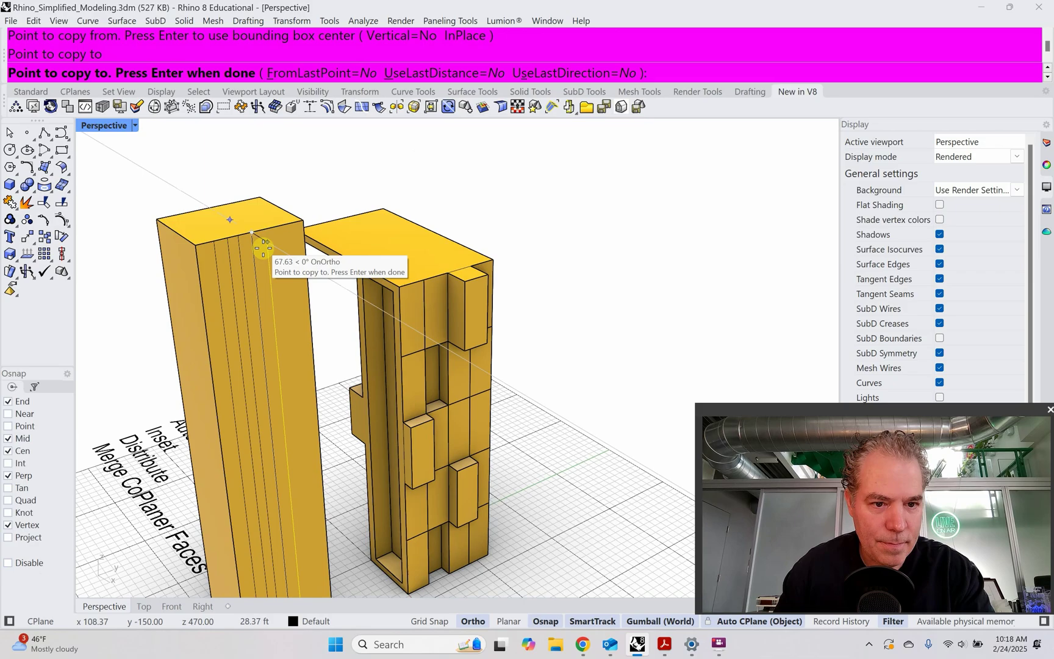
key("Return")
Window-select all the vertical lines on the tower's front face
scroll(286, 214, "down", 5)
left_click(288, 410)
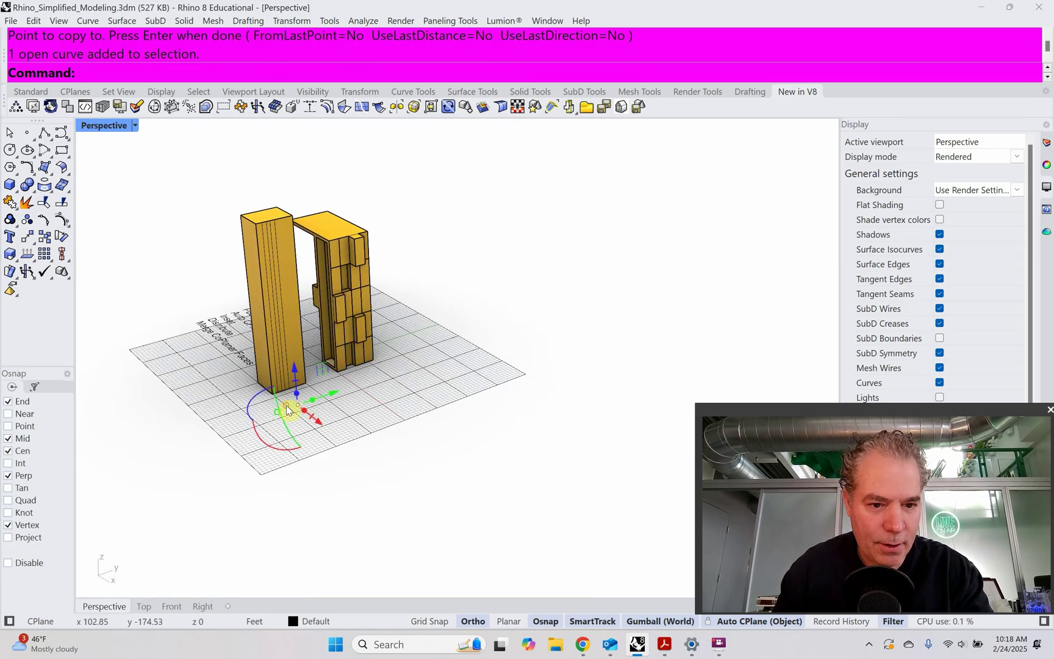
scroll(284, 346, "up", 3)
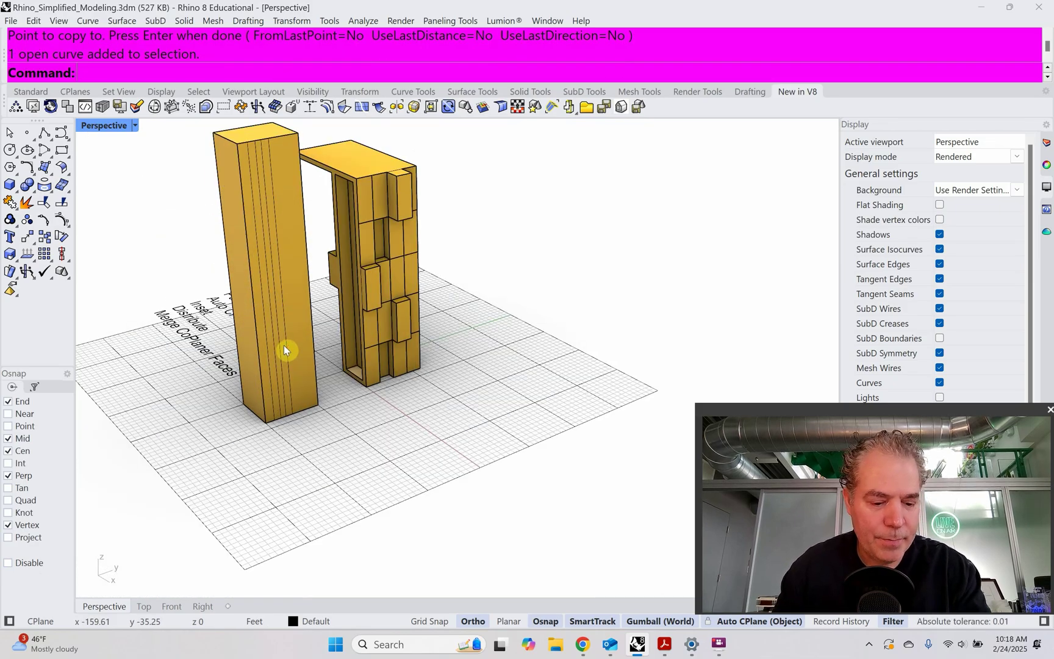
right_click_drag(283, 345, 292, 400, "shift")
left_click_drag(245, 517, 338, 194)
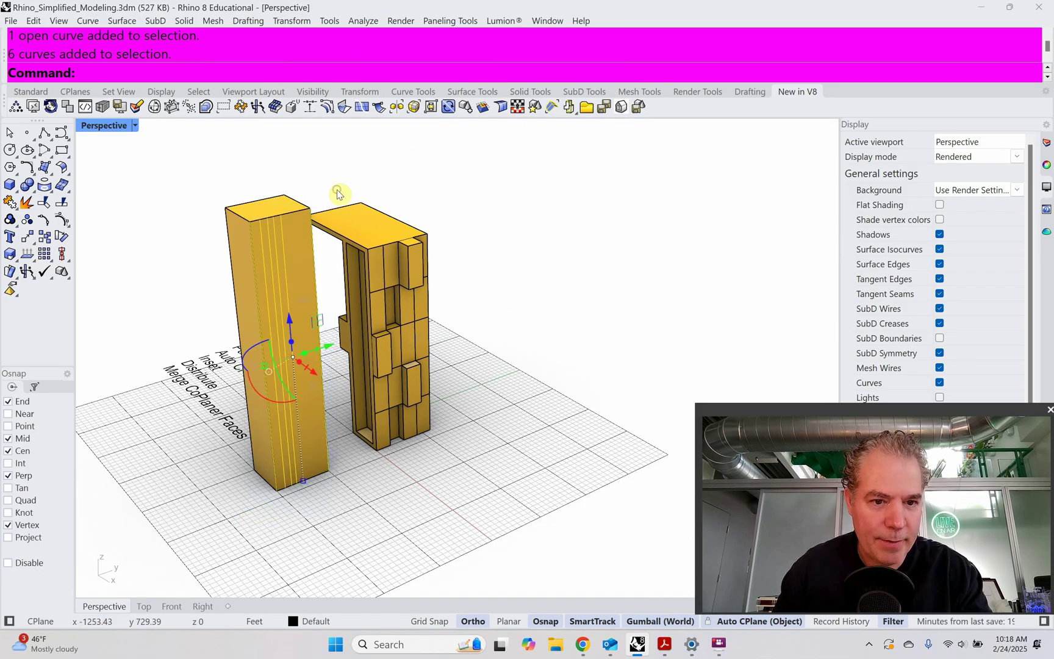
Distribute the six vertical lines evenly between the face's top-left and top-right corners
type("Distri")
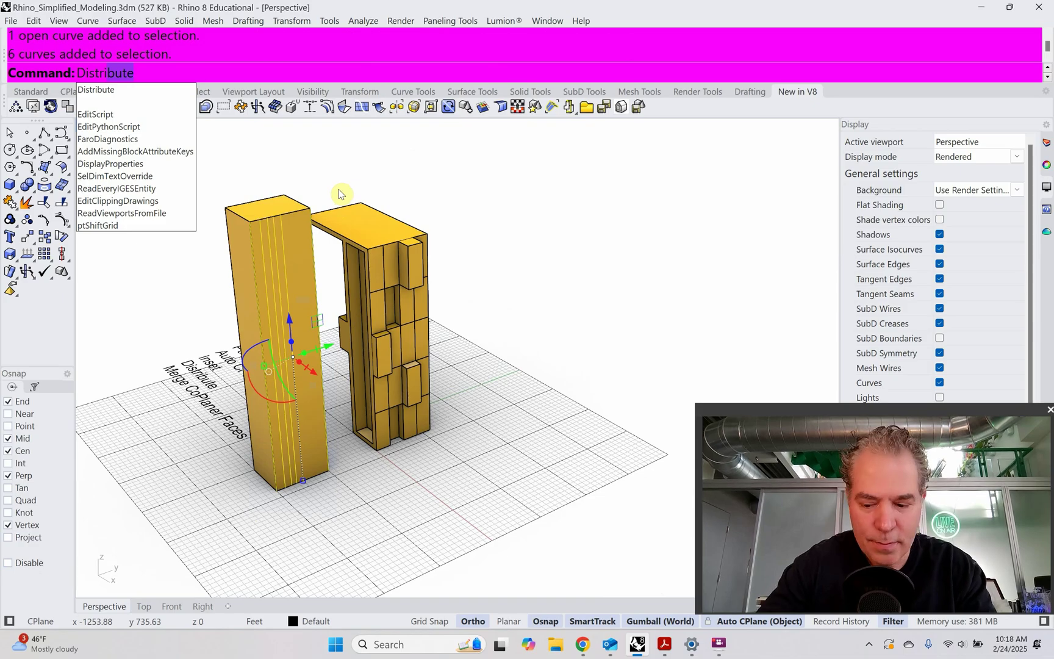
key("Return")
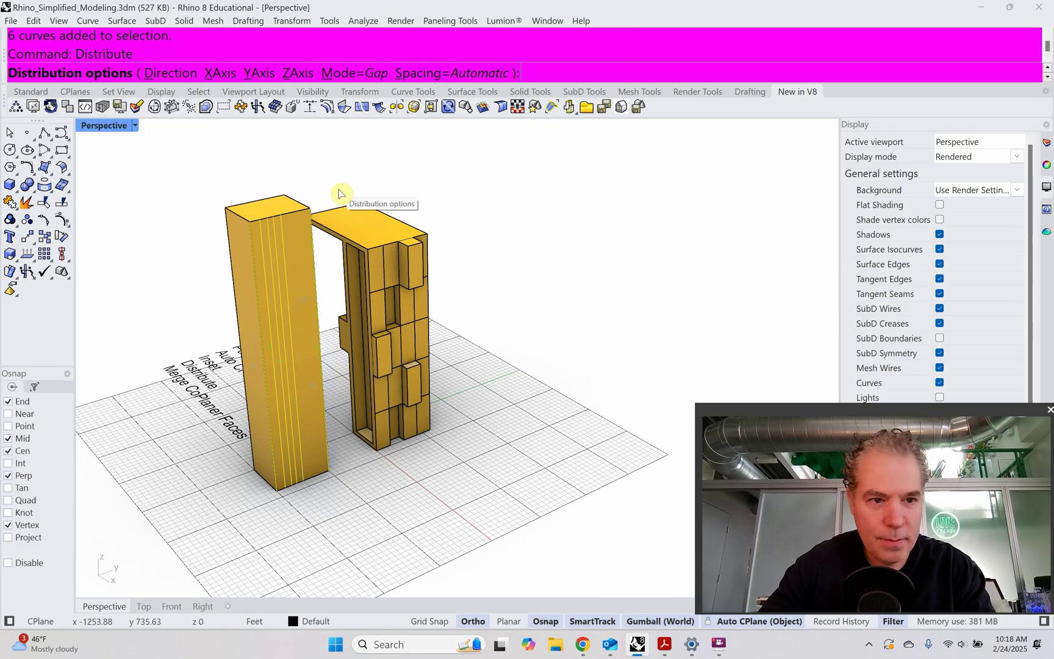
scroll(277, 200, "up", 5)
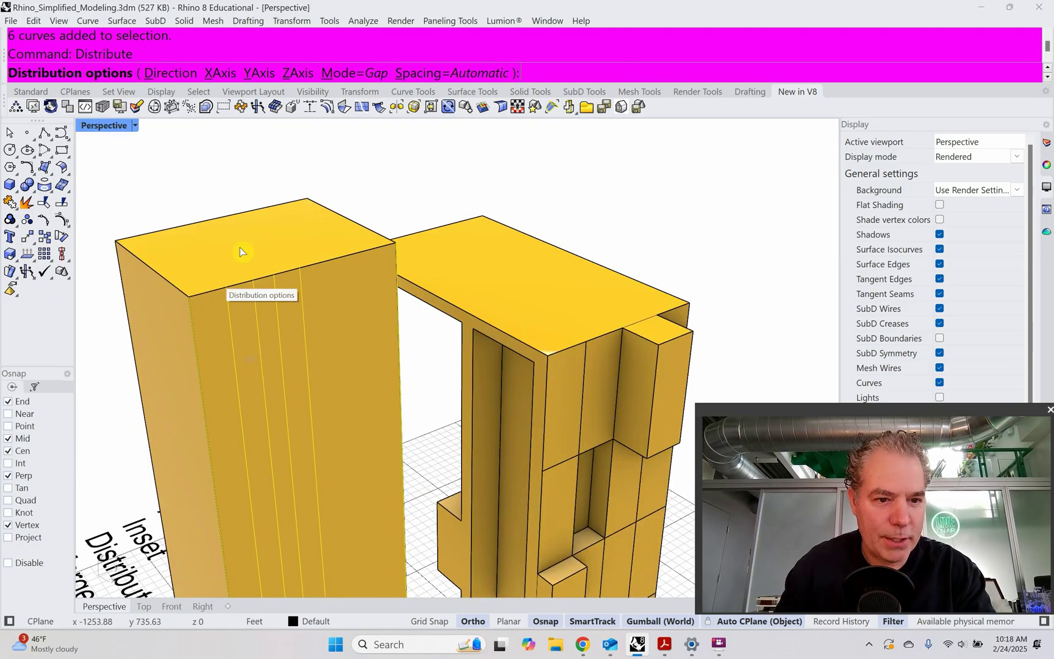
left_click(9, 563)
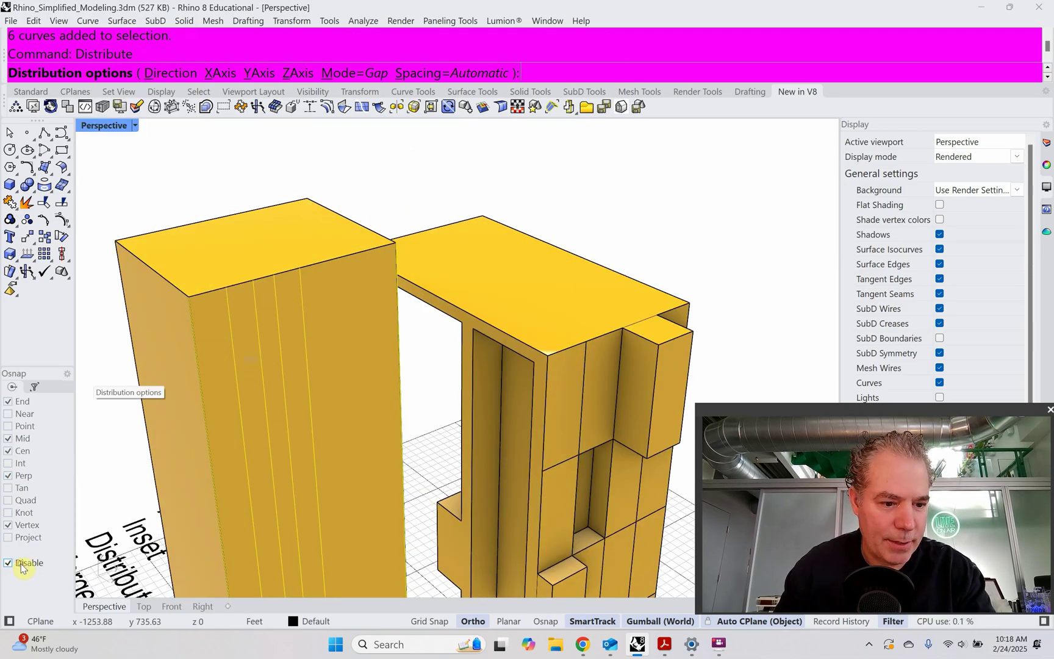
left_click(22, 565)
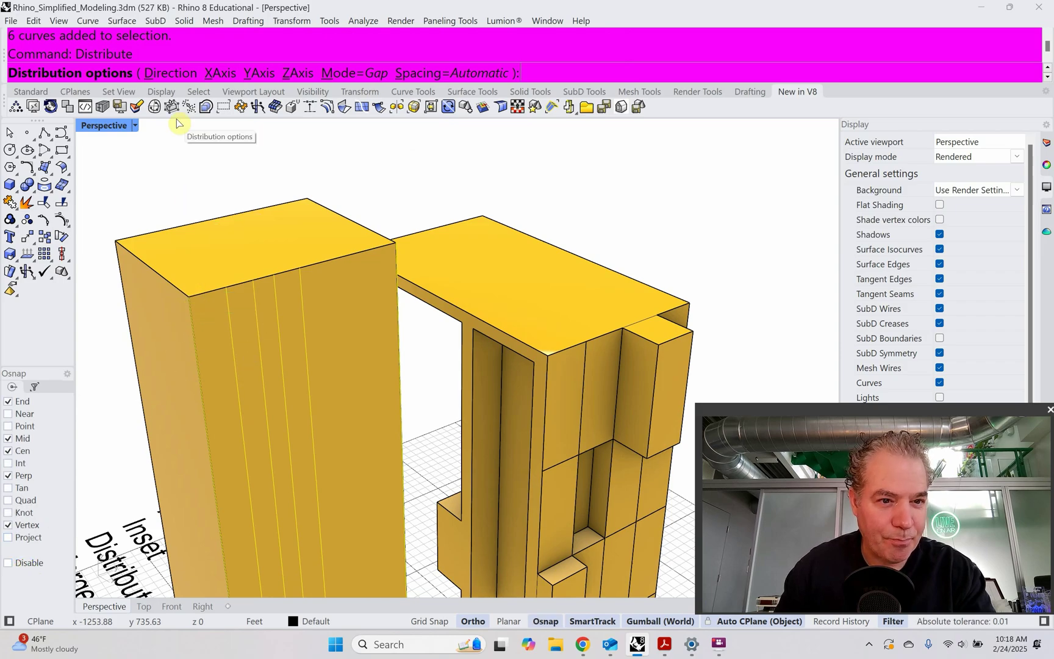
left_click(170, 73)
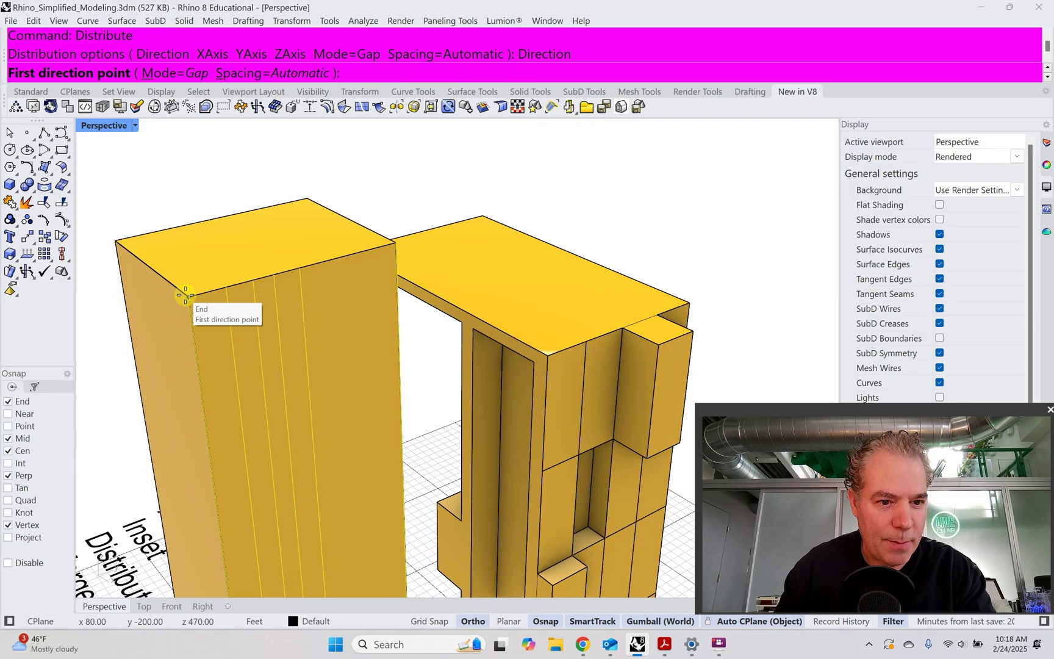
left_click(189, 297)
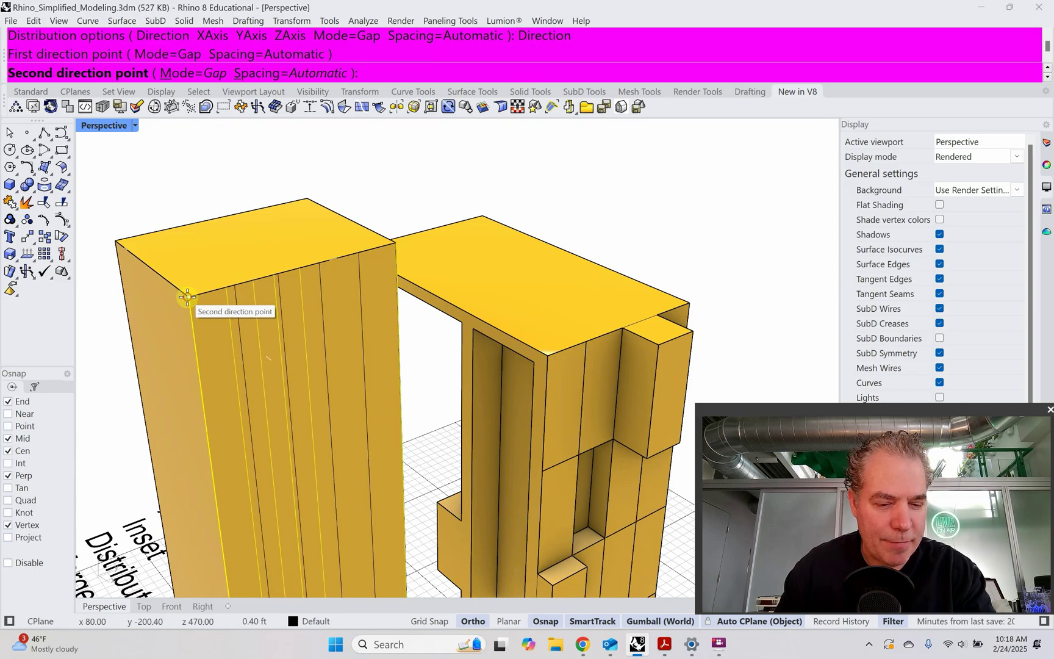
left_click(391, 244)
scroll(339, 217, "down", 3)
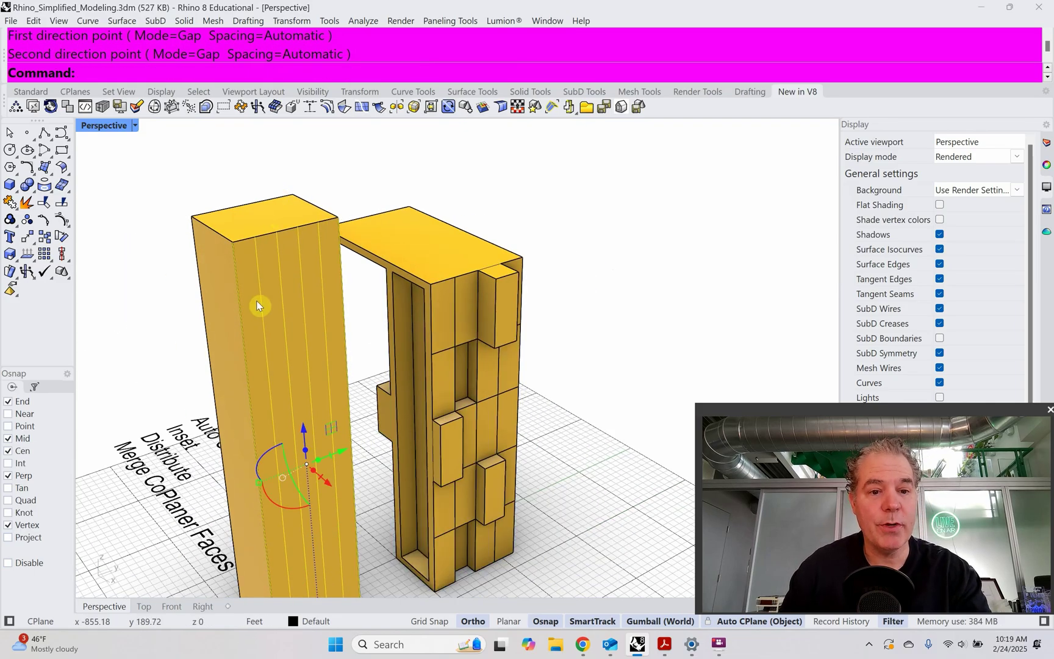
scroll(287, 244, "down", 2)
scroll(320, 466, "up", 3)
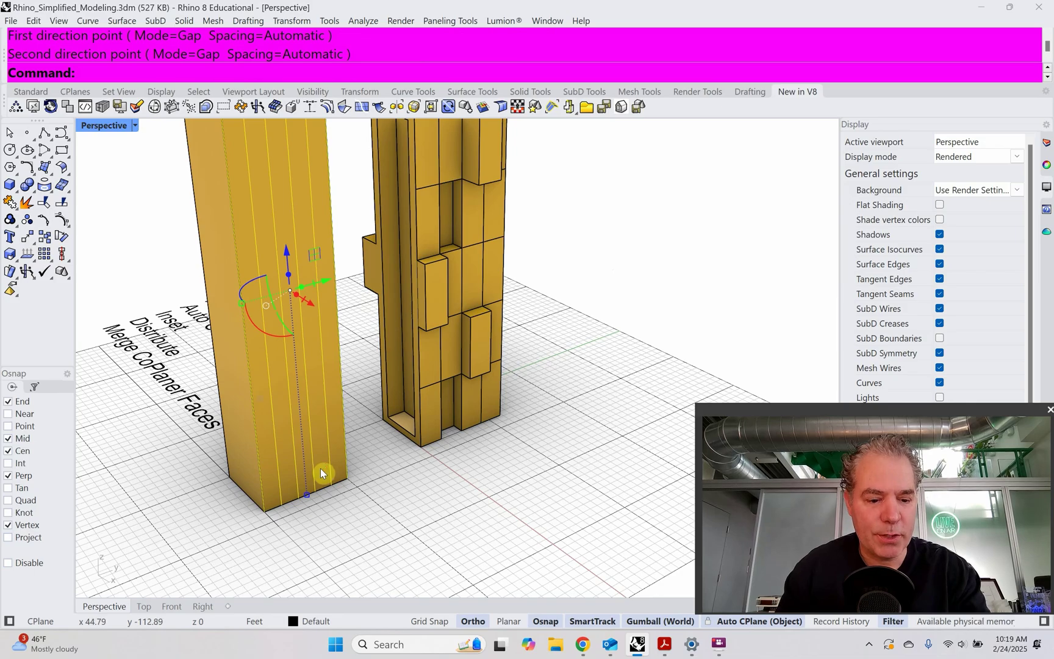
key("Escape")
scroll(294, 521, "up", 2)
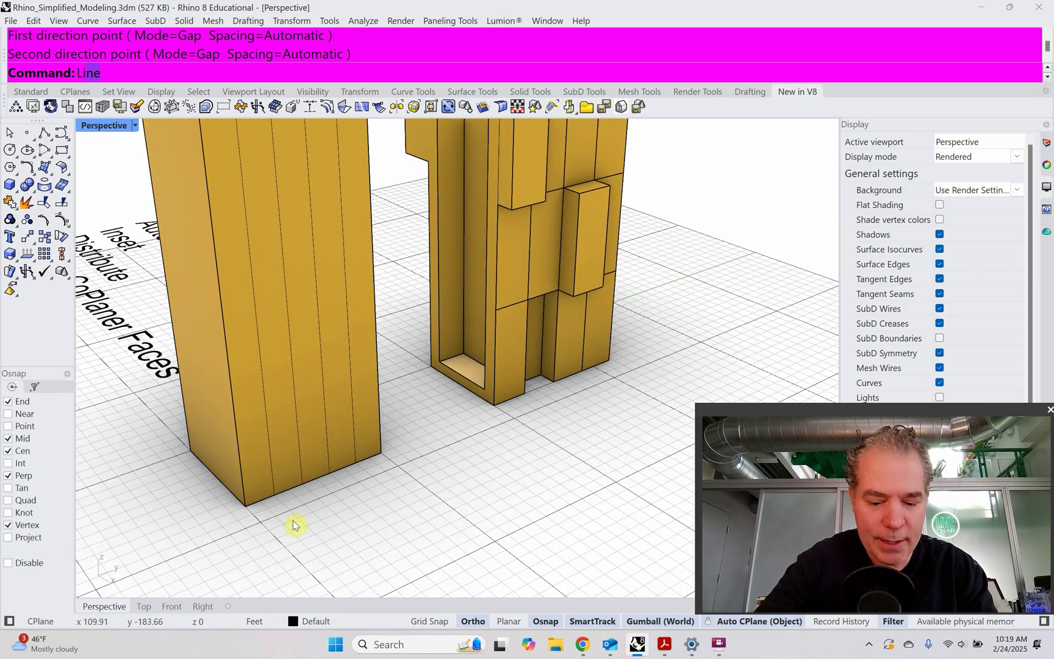
Draw a line along the face's bottom edge between its two base corners and select it
key("Return")
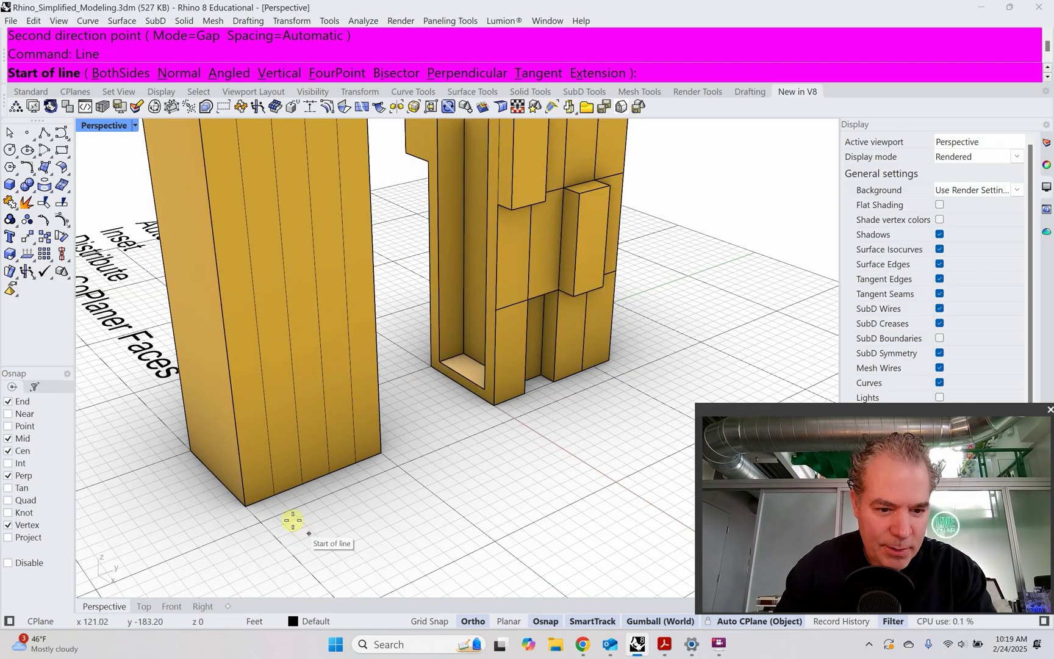
left_click(239, 504)
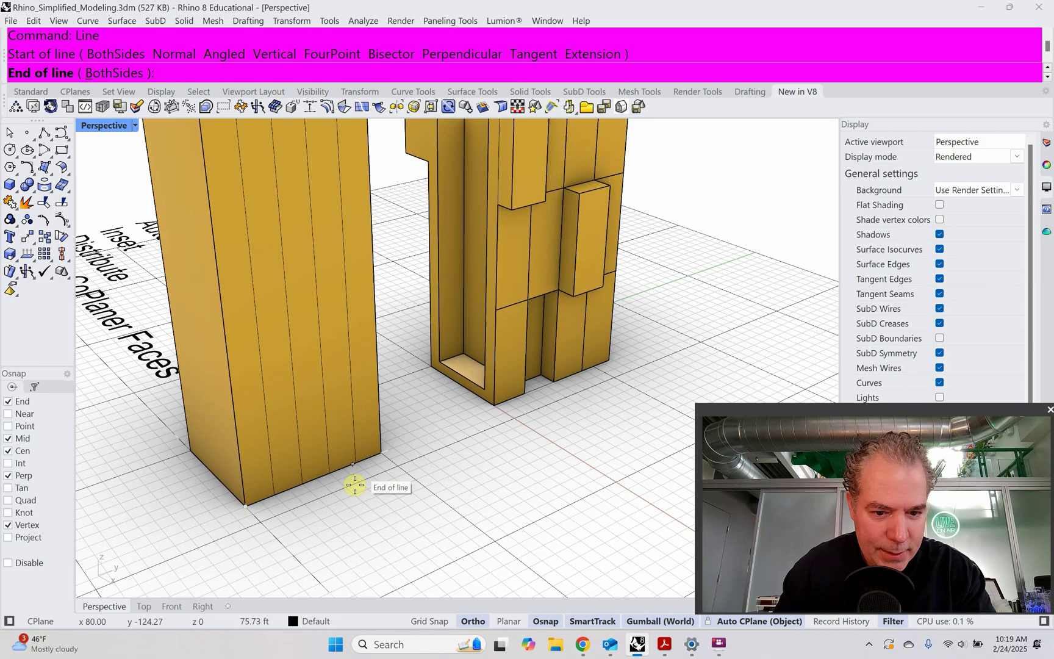
left_click(383, 454)
left_click(375, 465)
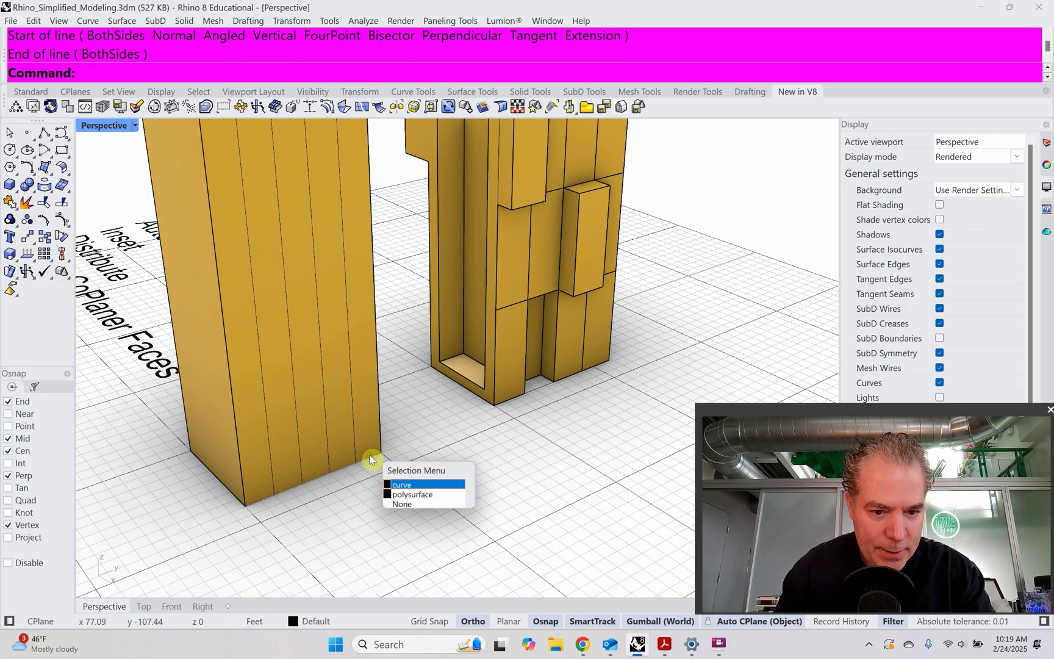
left_click(393, 485)
Copy the base line twice upward, stacking it across the lower face
type("Copy")
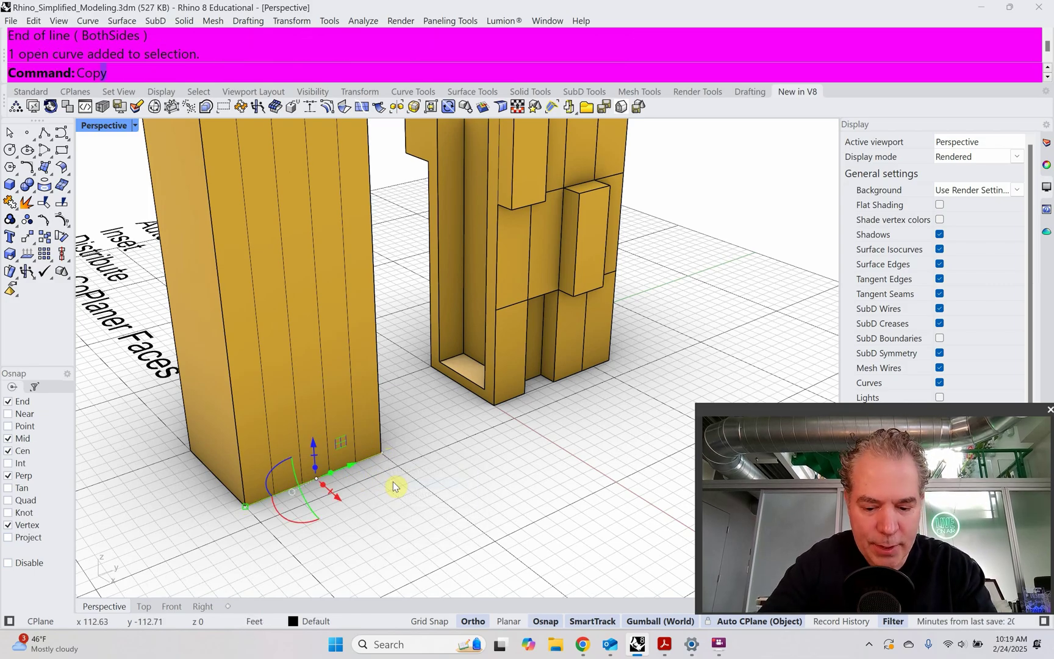
key("Return")
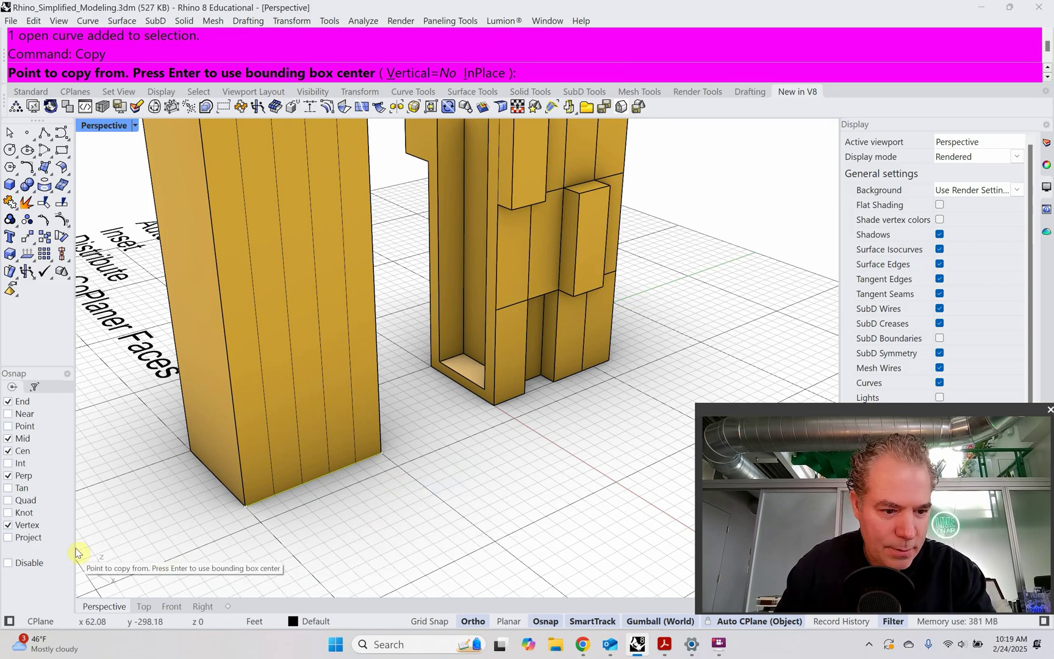
left_click(39, 563)
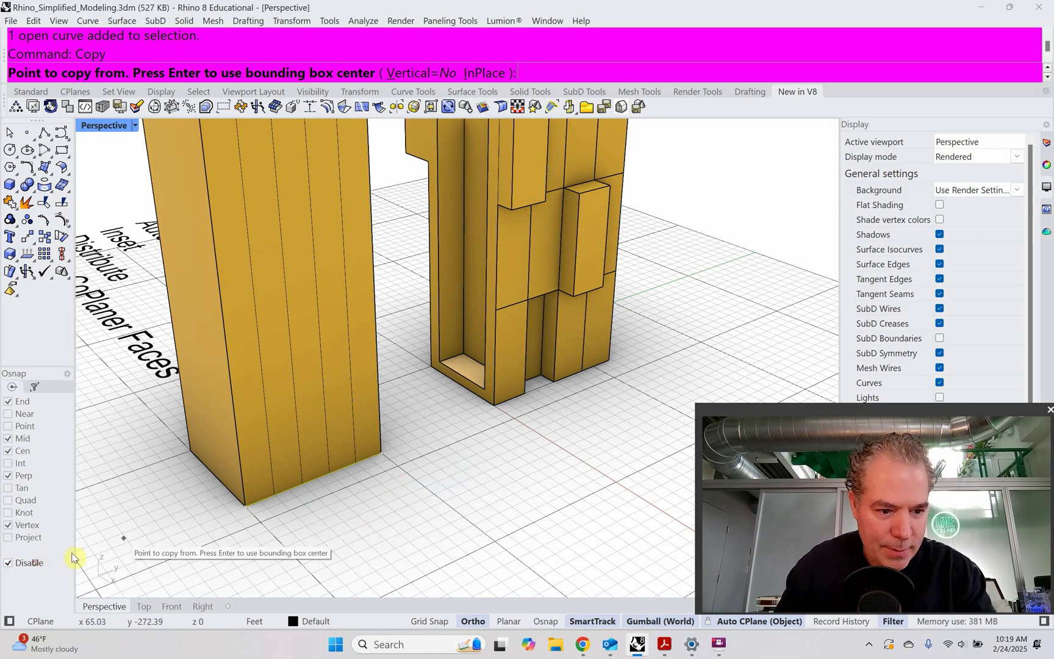
left_click(206, 536)
left_click(193, 481)
left_click(197, 468)
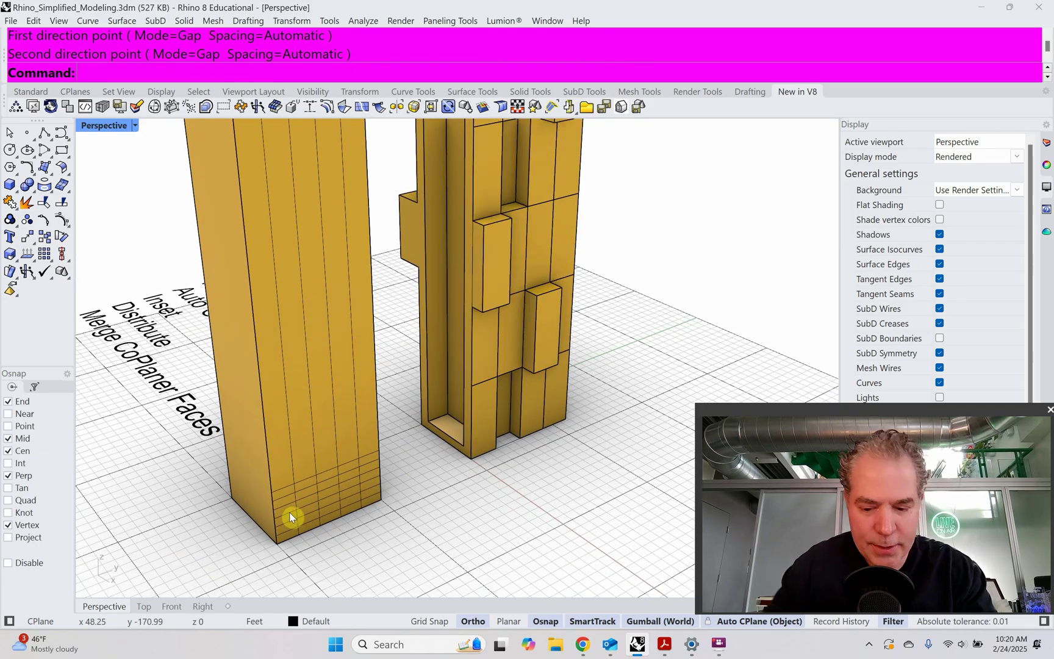
key("Return")
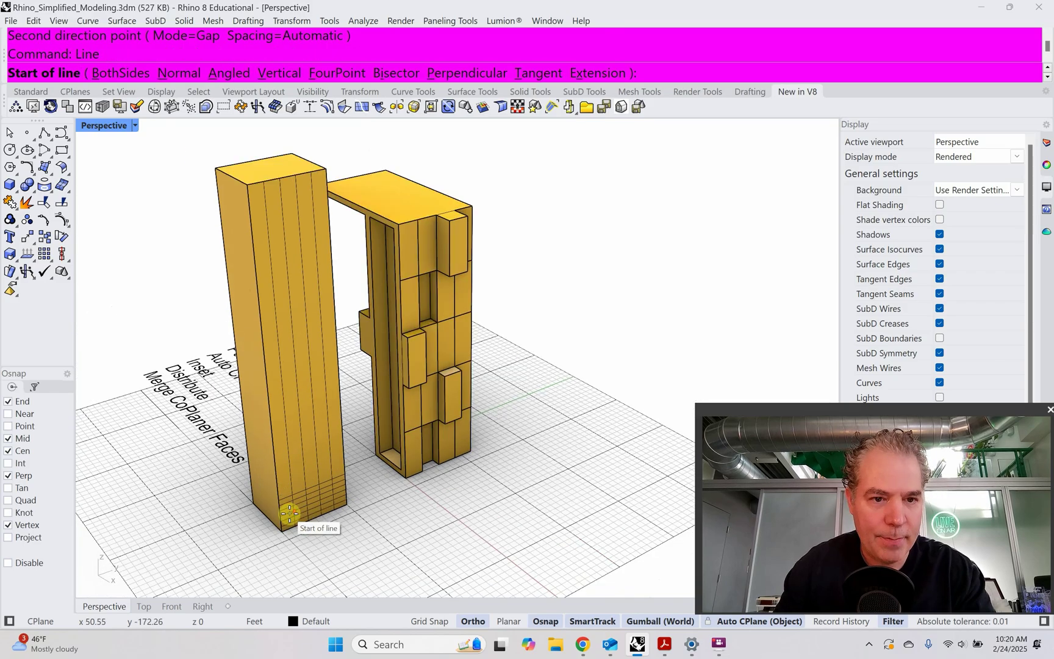
Draw a line up the tower's front corner edge from bottom to top
scroll(289, 511, "down", 3)
left_click(247, 184)
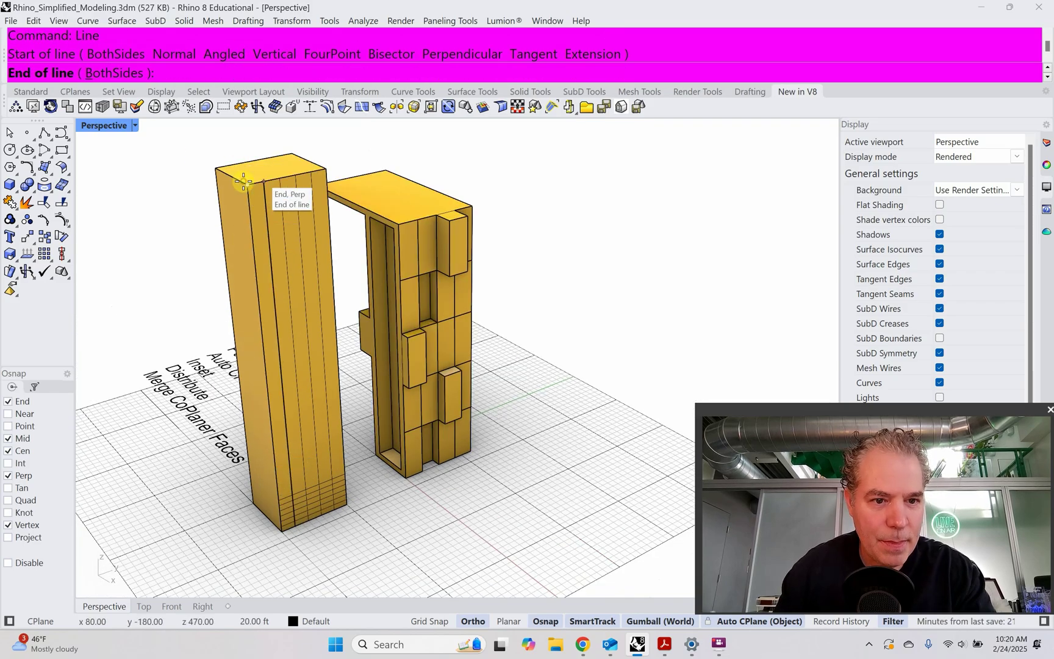
left_click(299, 179)
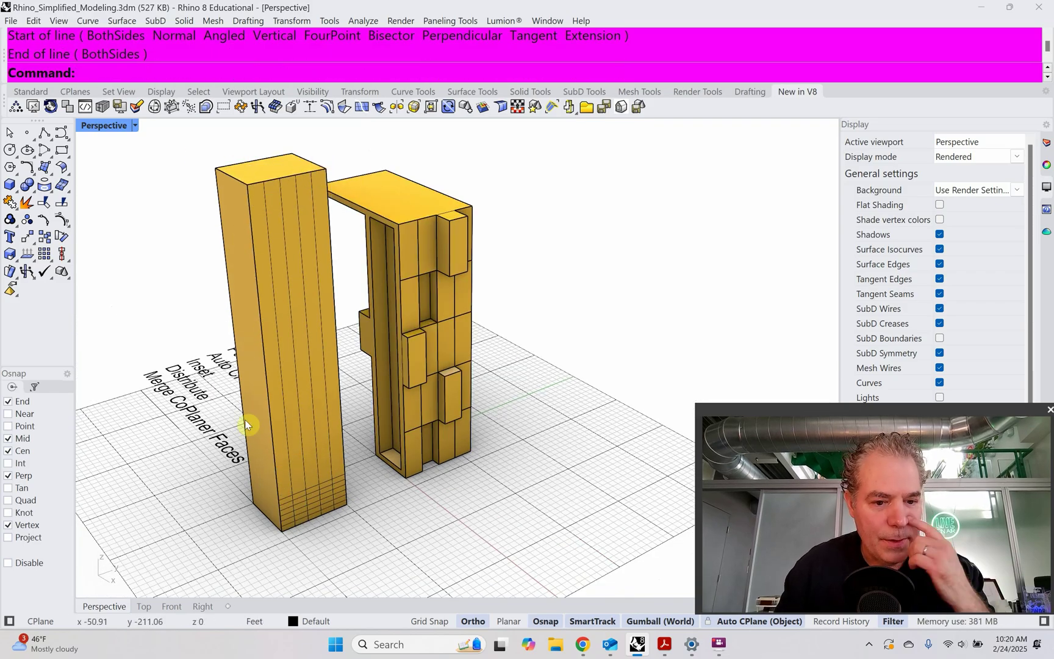
Window-select the face lines, then deselect the five vertical lines to keep only horizontals
left_click_drag(239, 553, 359, 149)
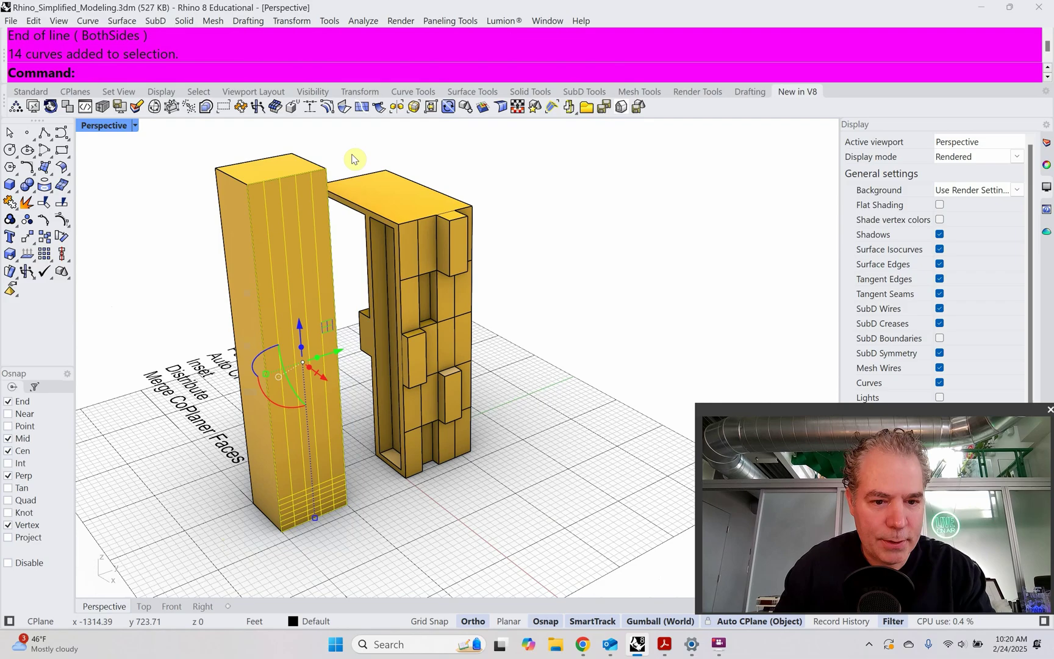
left_click(312, 214, "ctrl")
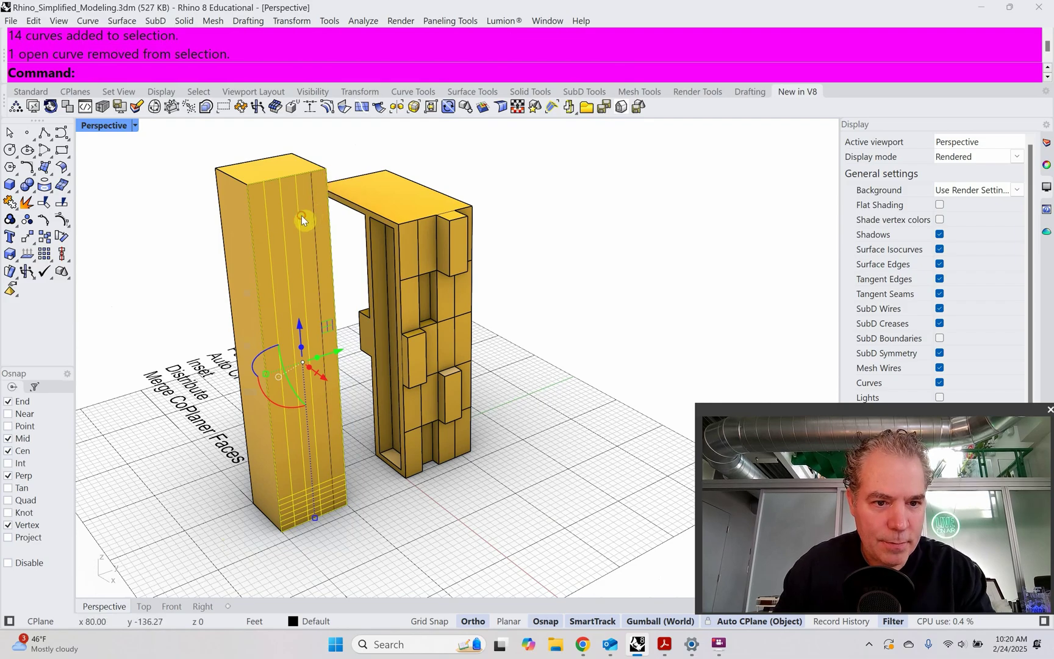
left_click(301, 214, "ctrl")
left_click(285, 225, "ctrl")
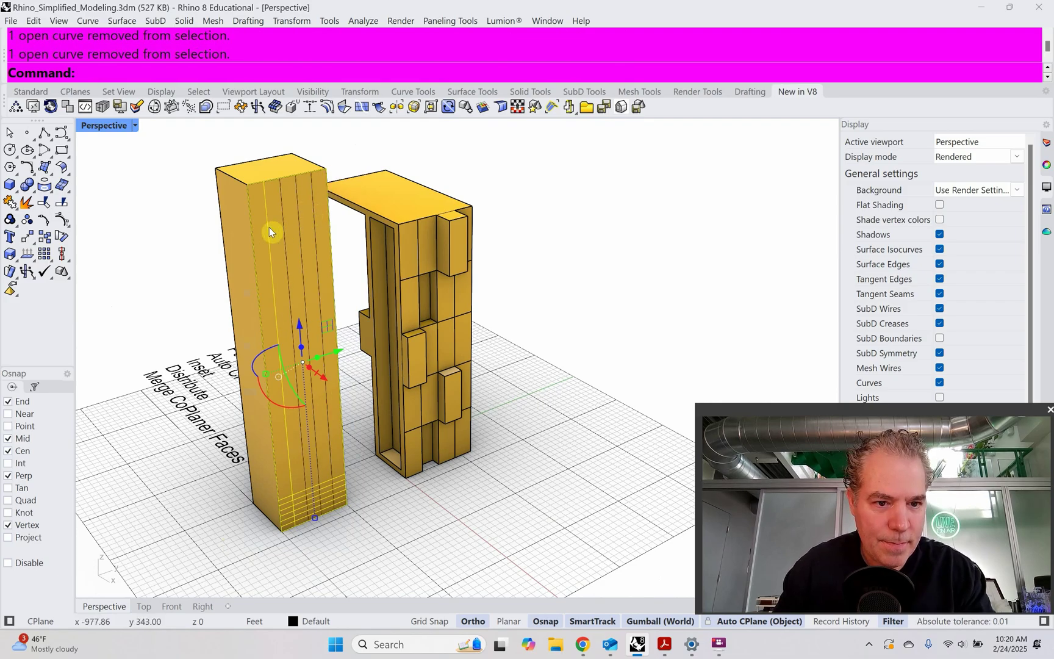
left_click(263, 232, "ctrl")
left_click(255, 234, "ctrl")
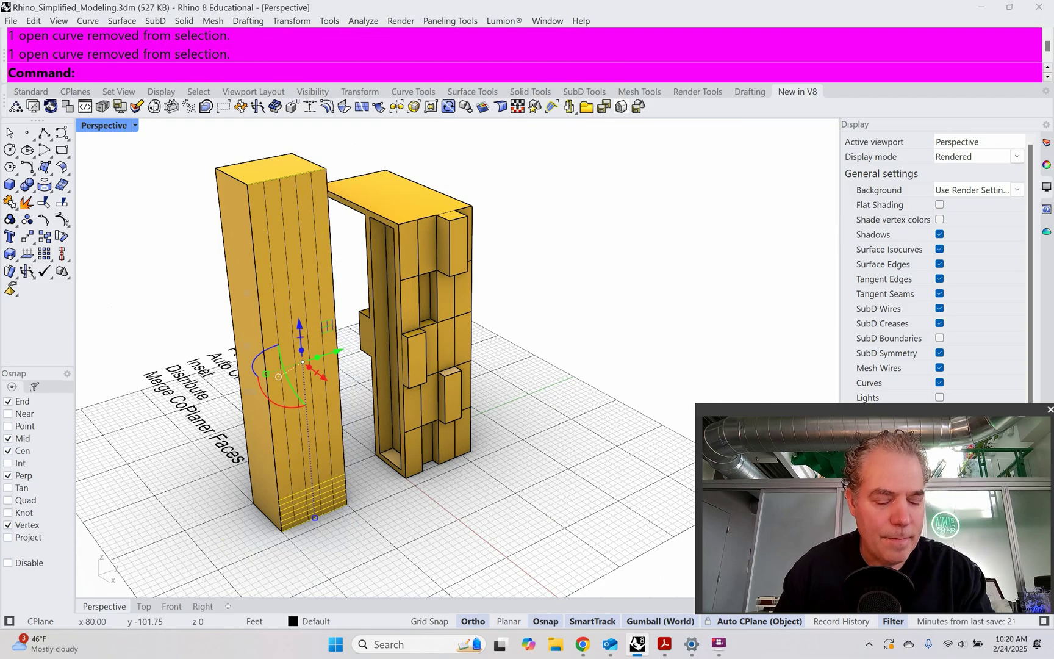
Distribute the horizontal lines evenly between the tower's bottom and top corners
type("Distribute")
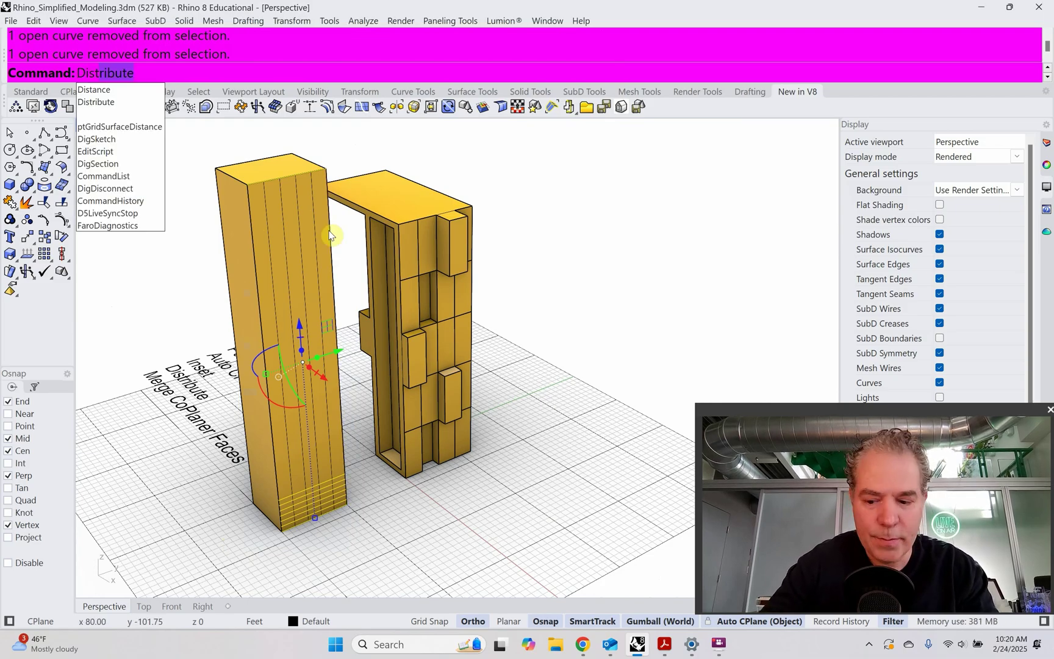
key("Return")
left_click(170, 74)
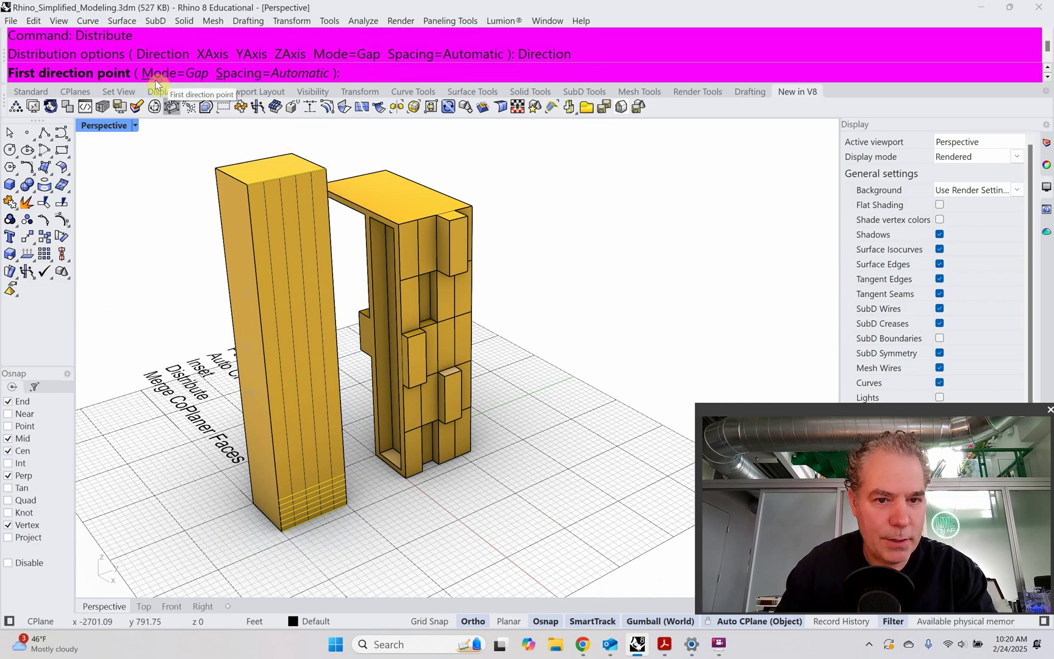
scroll(278, 547, "up", 5)
scroll(278, 548, "up", 3)
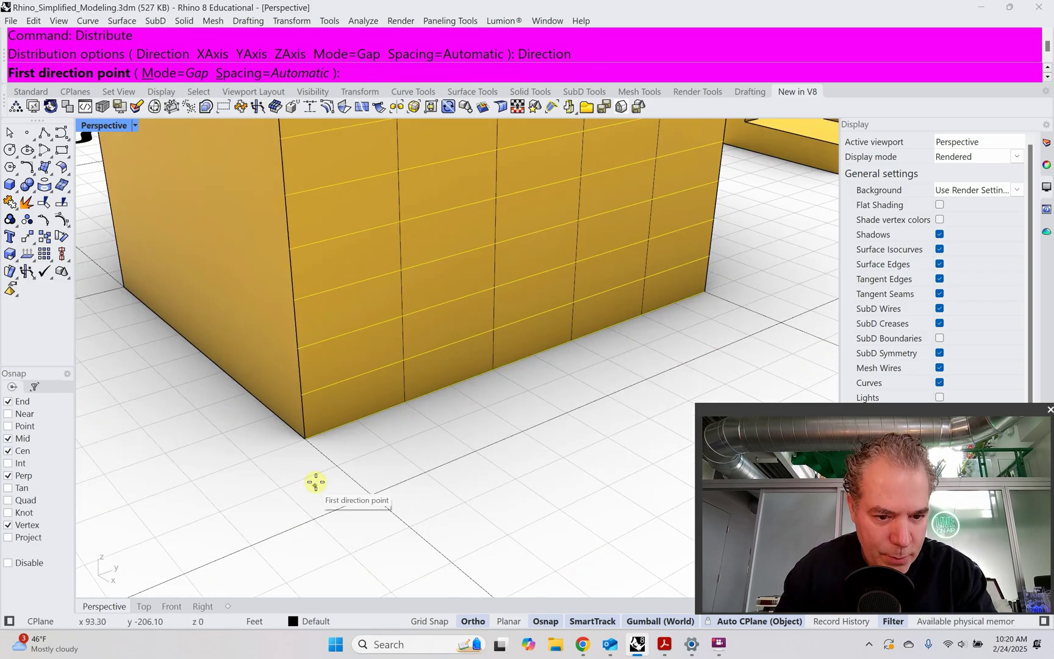
left_click(309, 439)
scroll(309, 448, "down", 8)
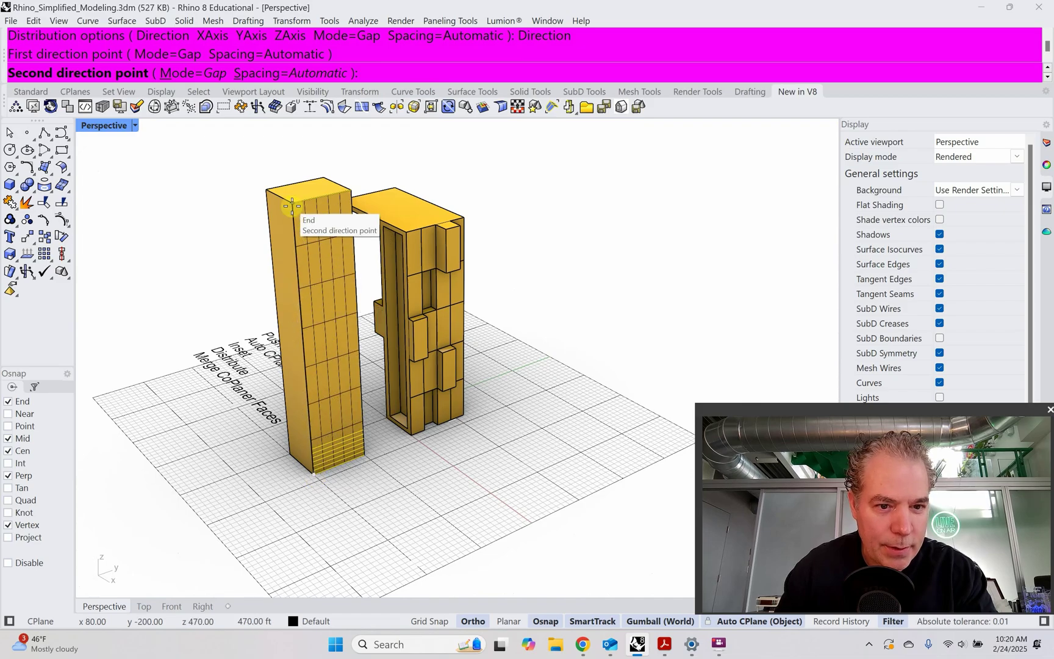
left_click(292, 205)
key("Escape")
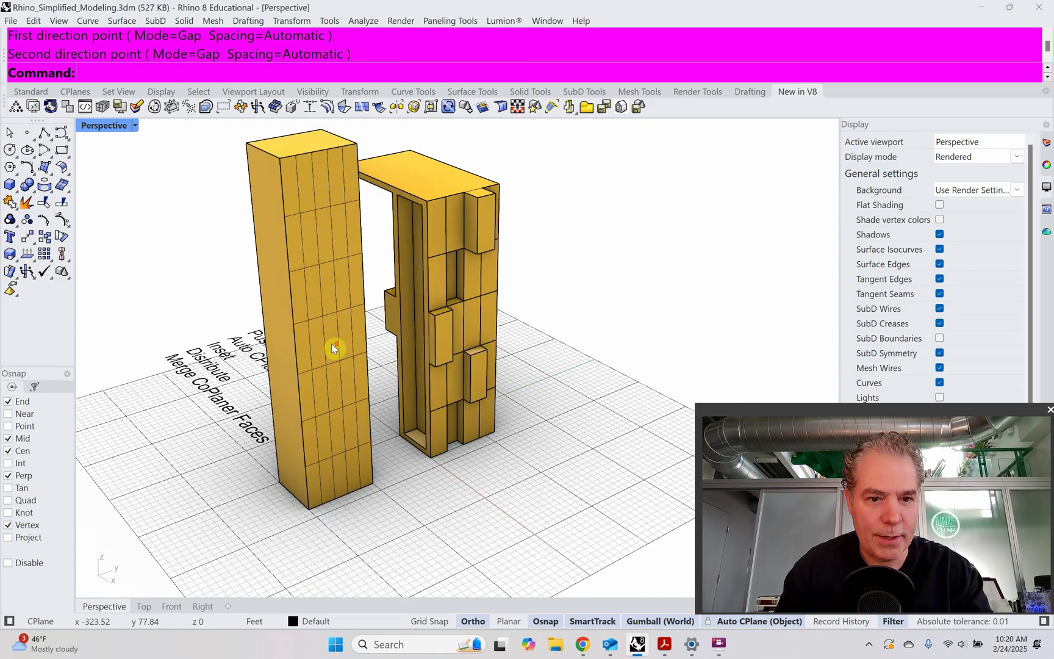
mouse_move(331, 344)
right_mouse_down("shift")
mouse_move(341, 377)
mouse_move(327, 360)
right_mouse_up("shift")
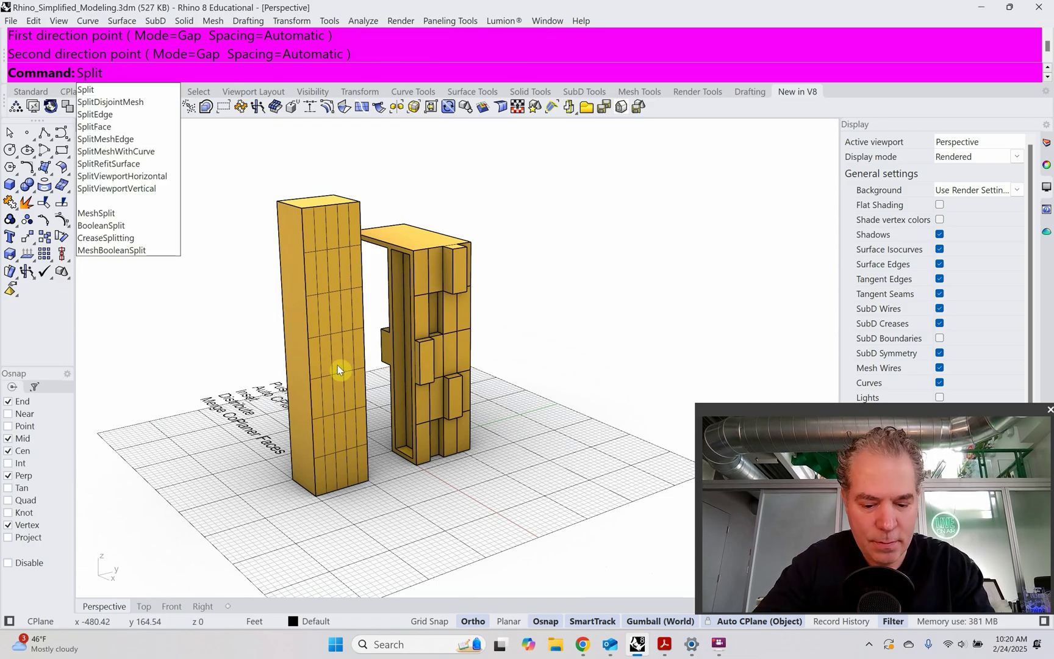
Split the left tower's front face with SplitFace, using the distributed grid lines as cutters
type("f")
key("Return")
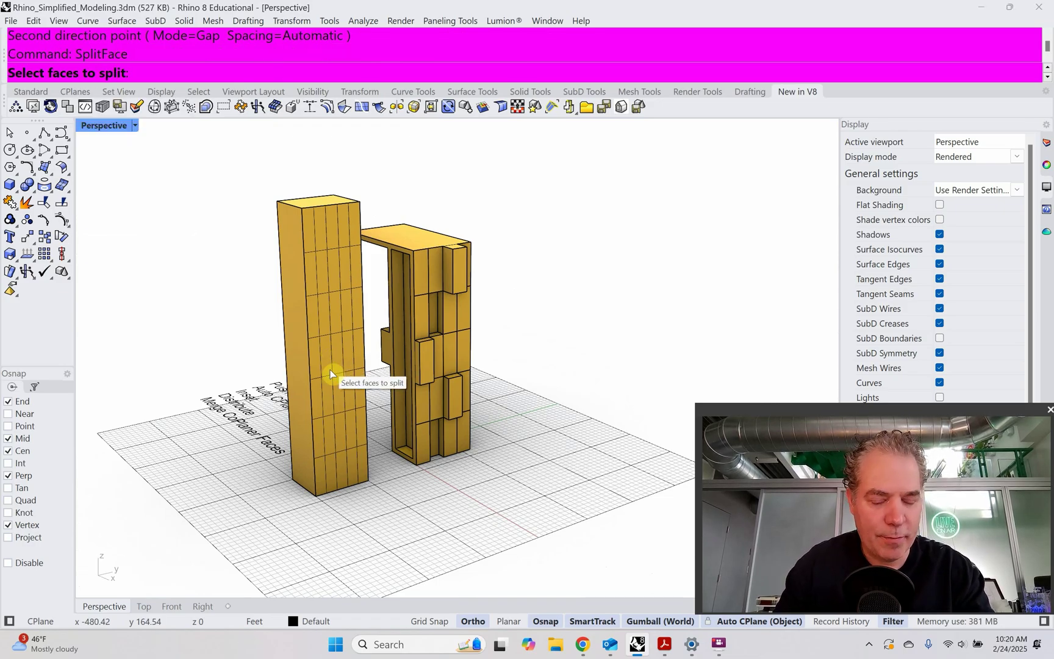
scroll(336, 357, "up", 2)
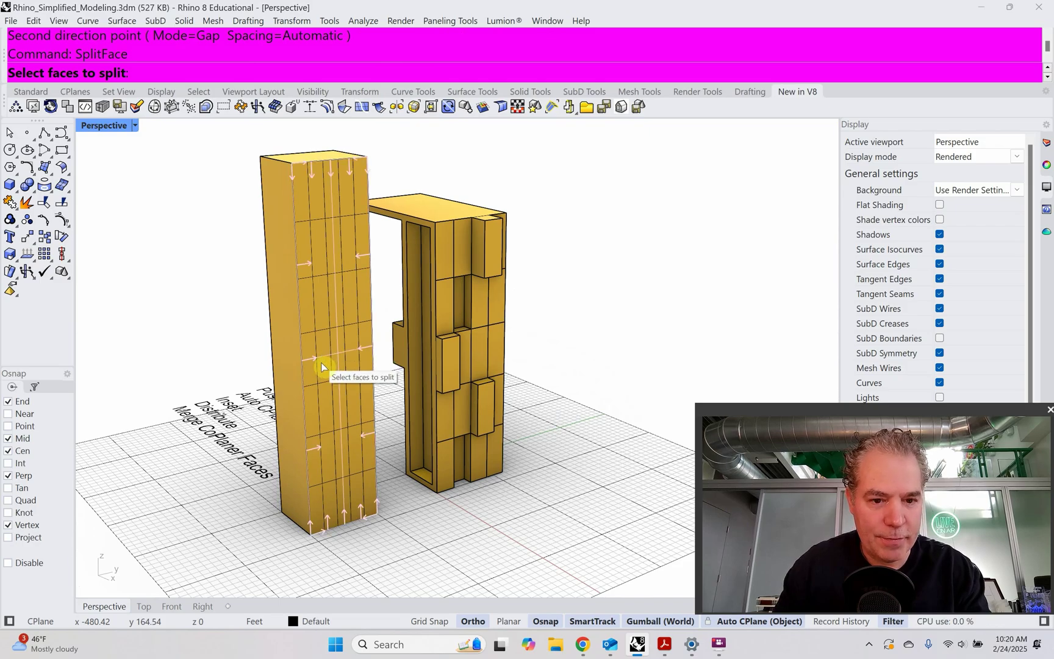
left_click(323, 366)
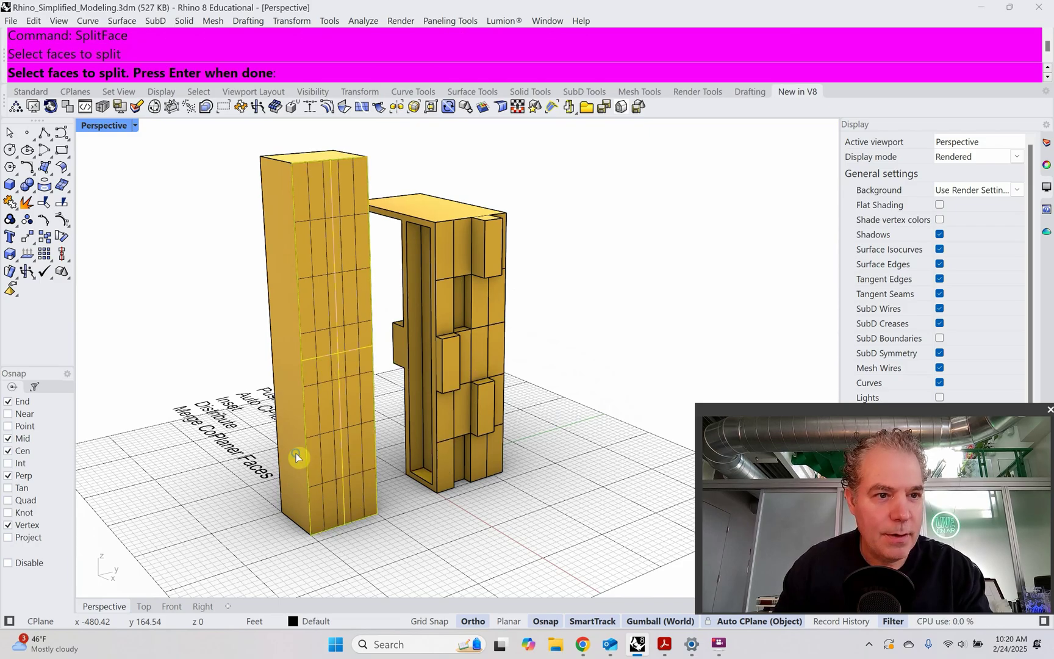
key("Return")
left_click(294, 73)
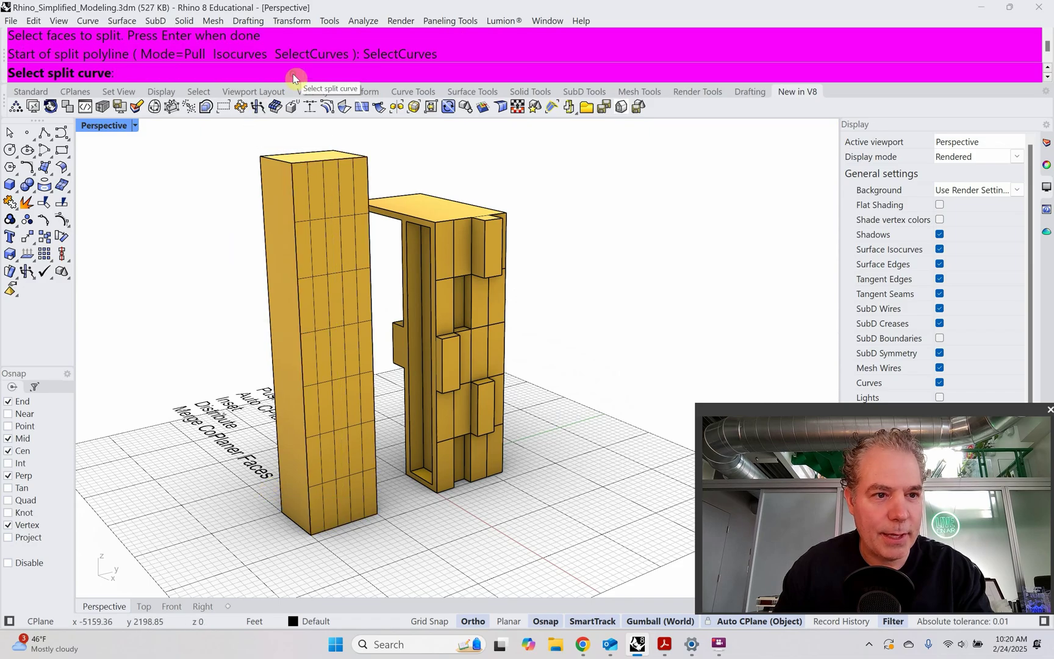
left_click_drag(231, 560, 396, 130)
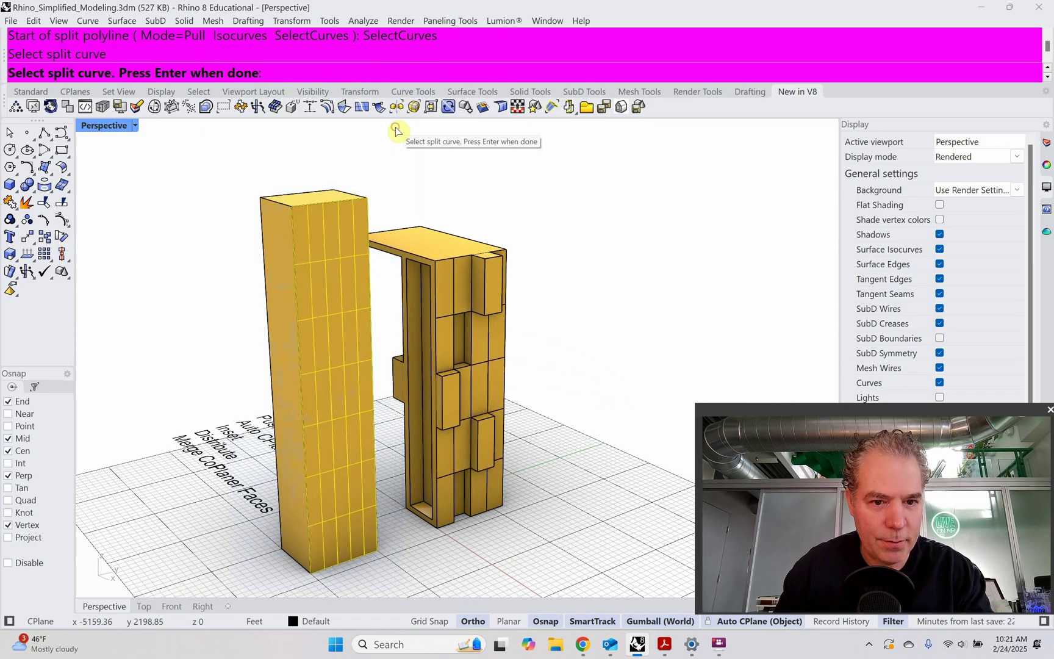
key("Return")
scroll(312, 247, "up", 2)
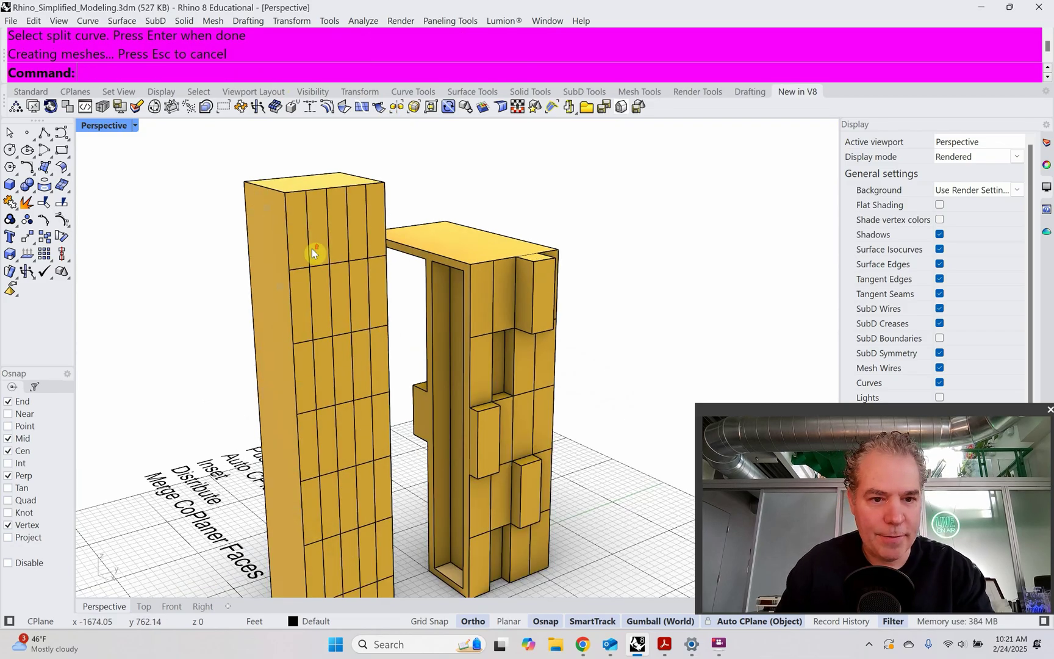
Pull an upper panel of the left tower out into a block with PushPull
type("PushPull")
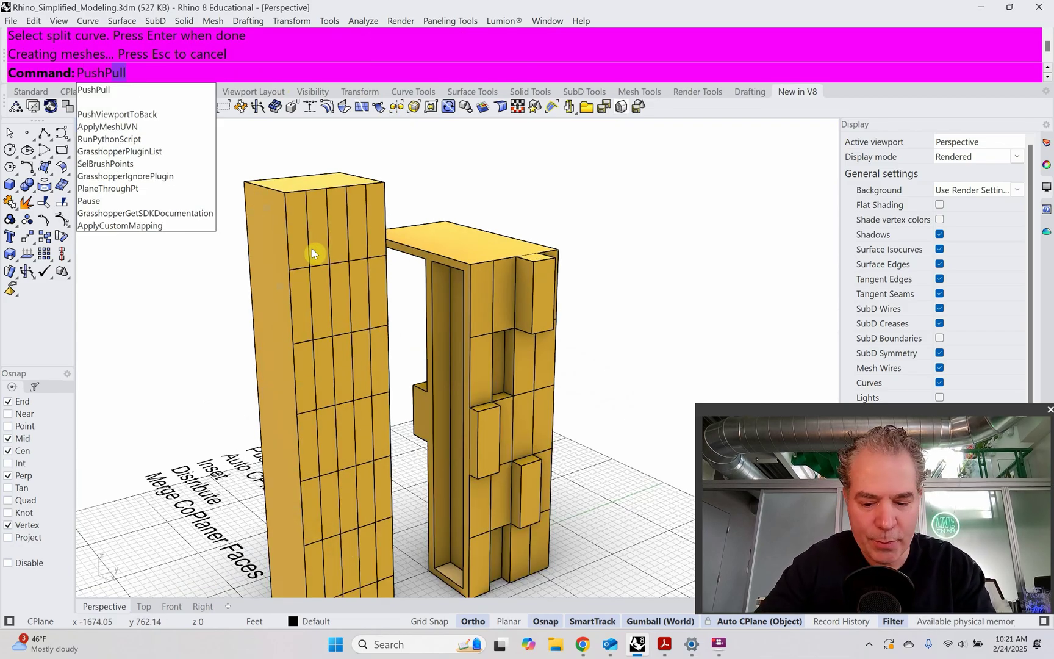
key("Return")
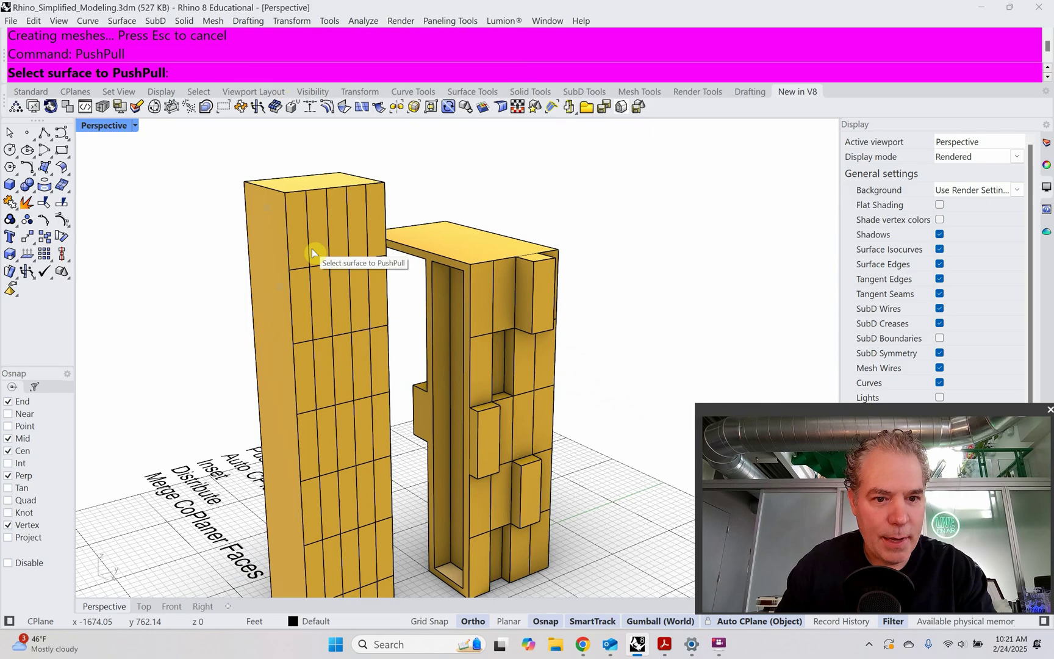
left_click(312, 248)
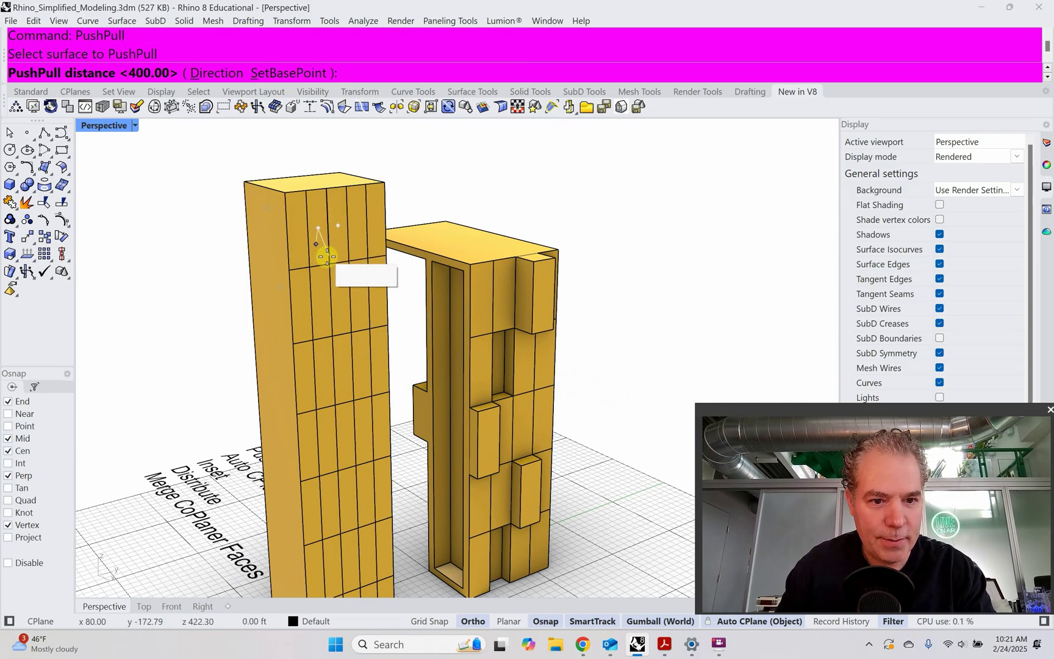
left_click(8, 564)
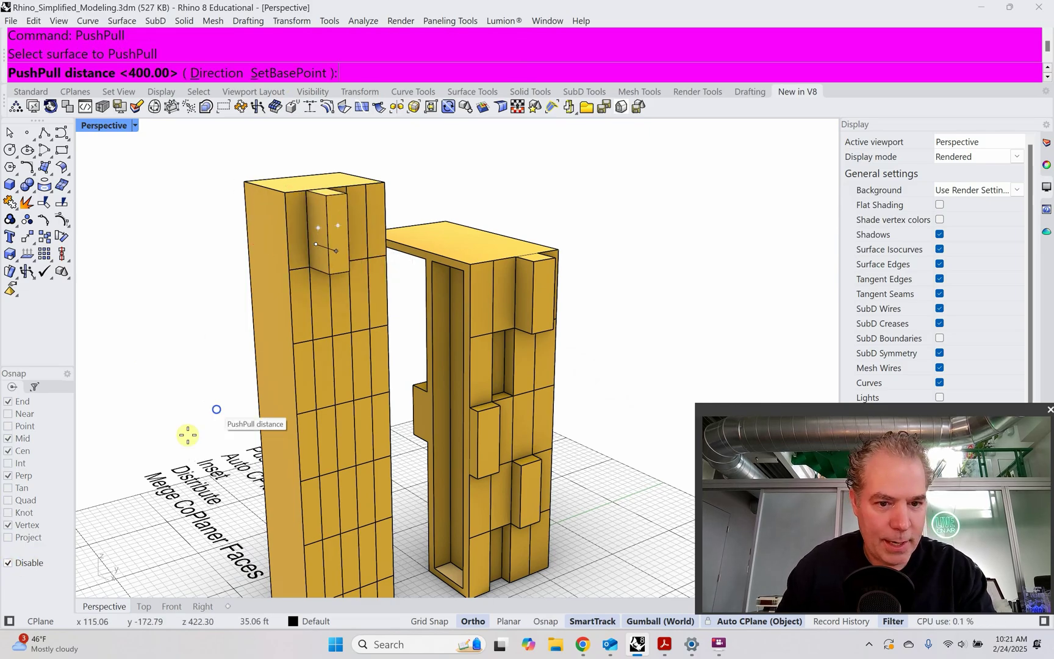
right_click_drag(186, 435, 223, 431)
left_click(375, 392)
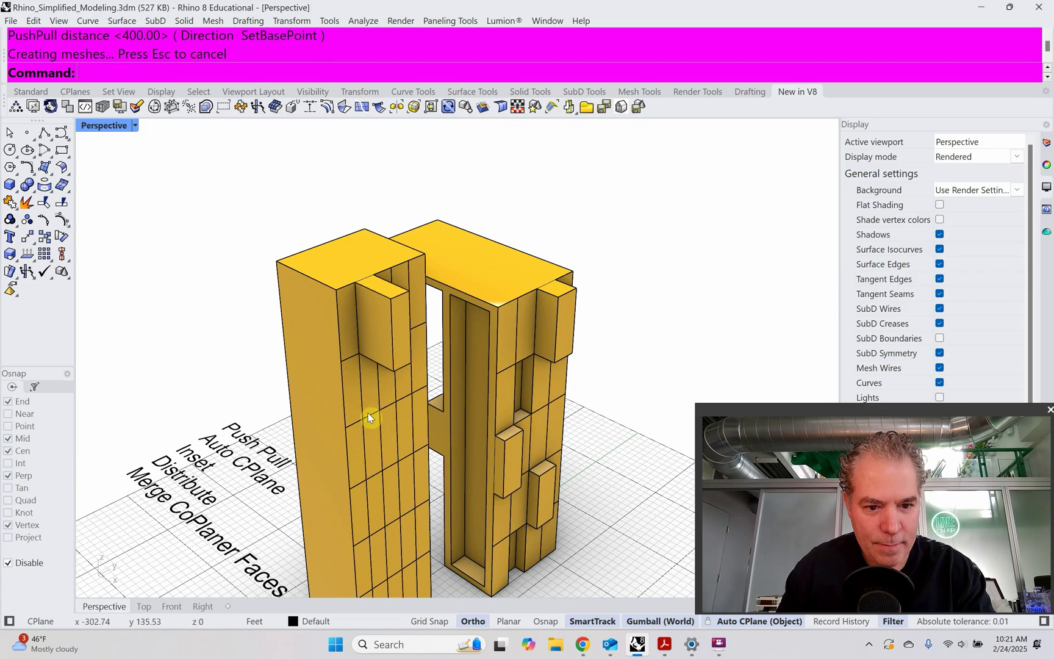
Recess a mid-height panel and pull the panel below it out as a block
right_click(368, 413)
left_click(366, 438)
left_click(367, 441)
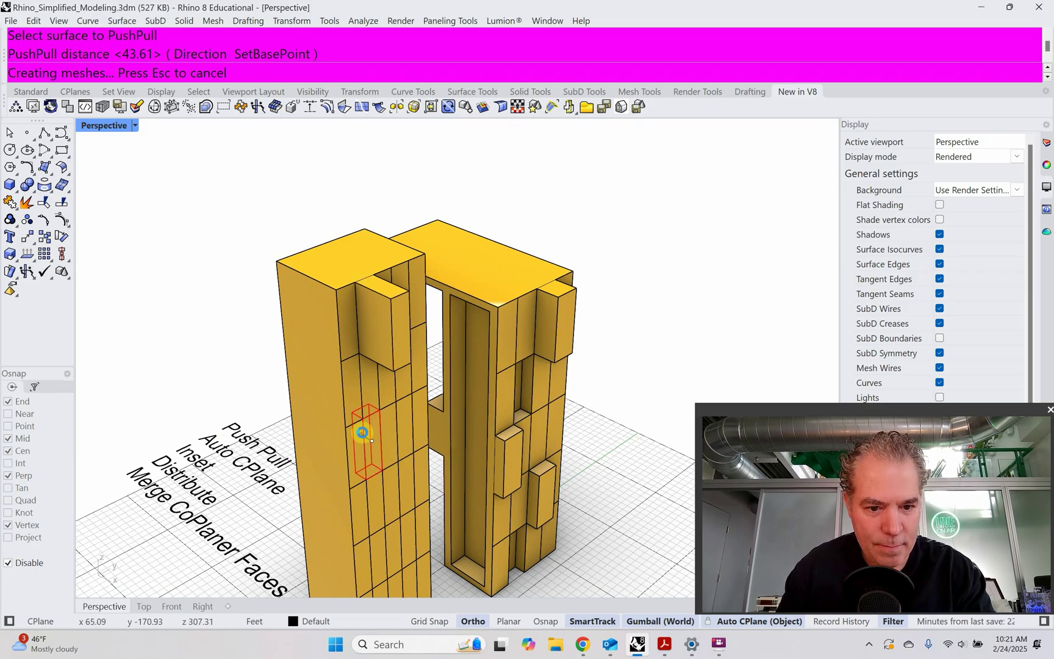
right_click_drag(365, 474, 345, 402)
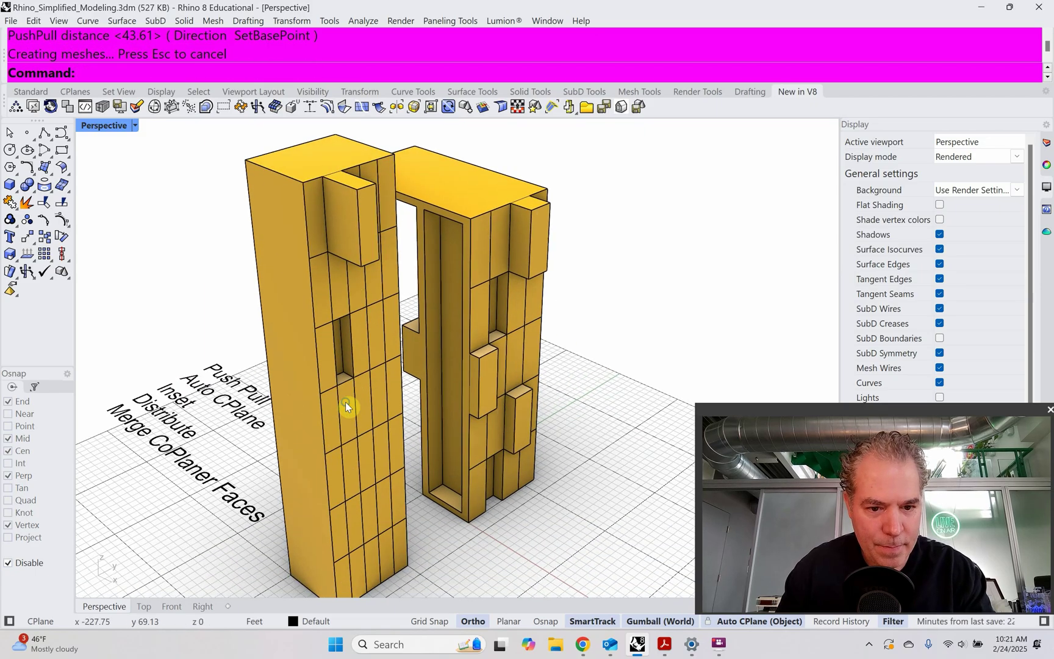
right_click(345, 402)
left_click(362, 415)
left_click(370, 431)
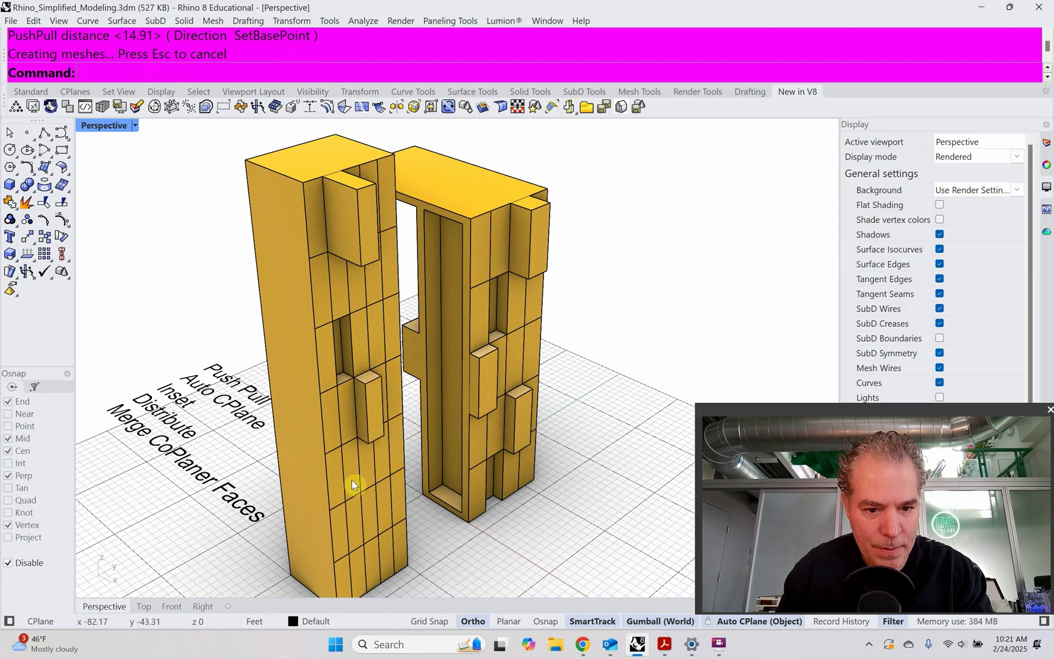
Push a lower panel and the front base-corner panel into the tower as recesses
right_click(352, 481)
left_click(350, 485)
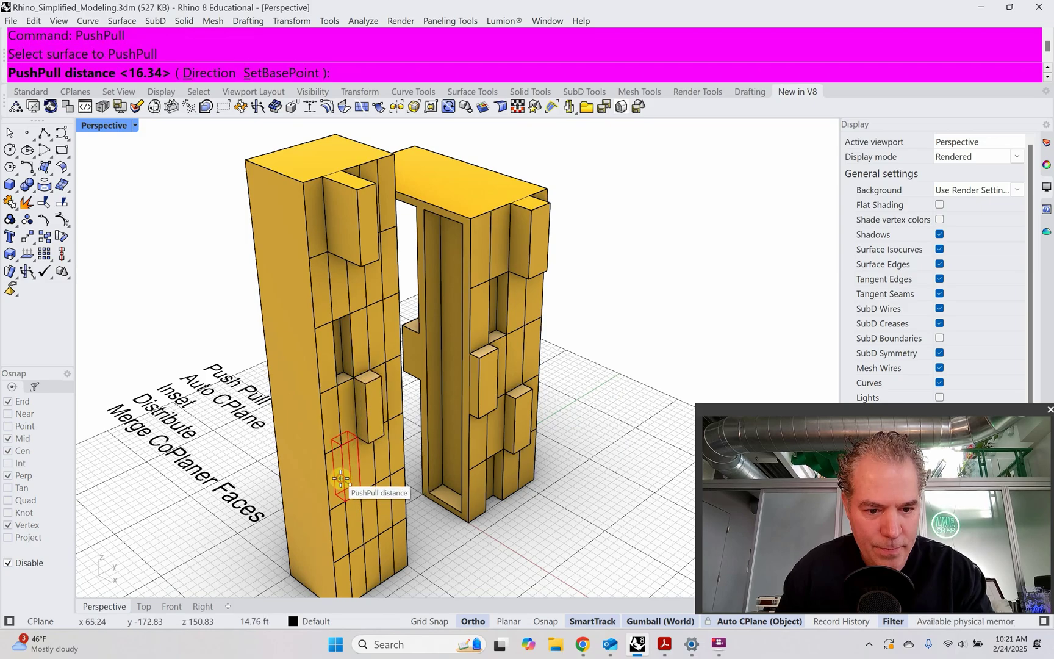
left_click(343, 487)
right_click_drag(342, 487, 344, 501)
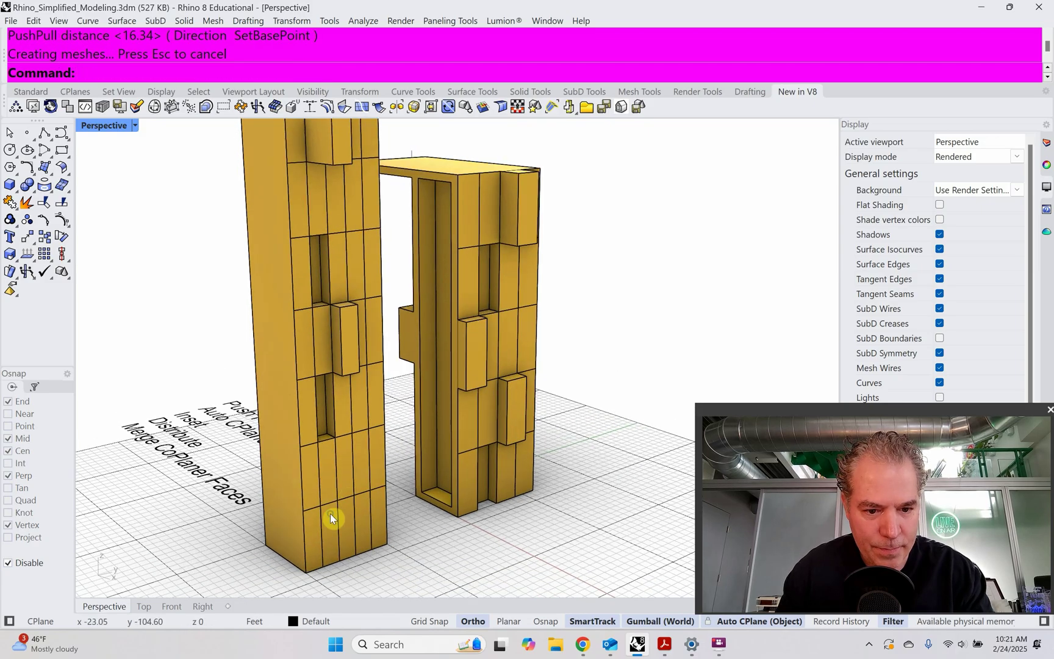
right_click(330, 514)
key("Escape")
right_click(312, 526)
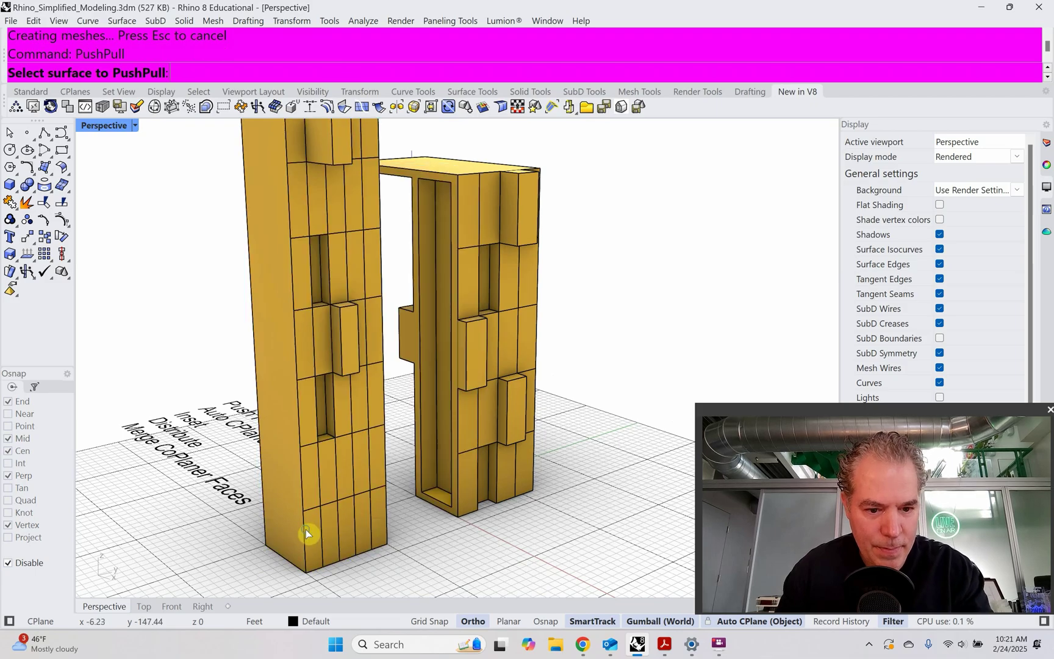
left_click(306, 529)
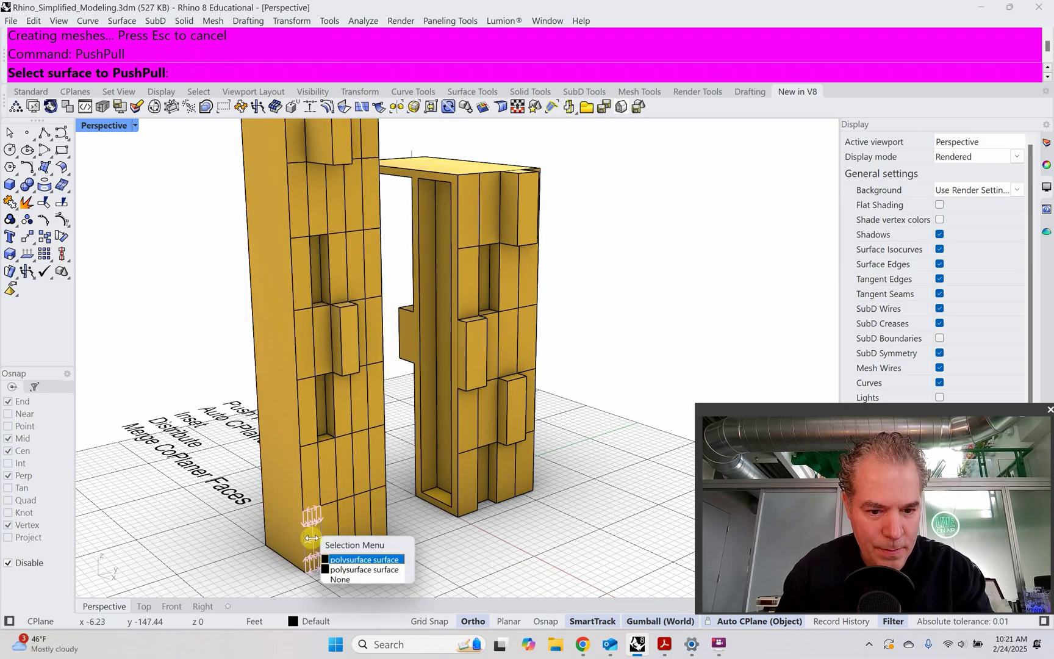
left_click(339, 560)
left_click(291, 528)
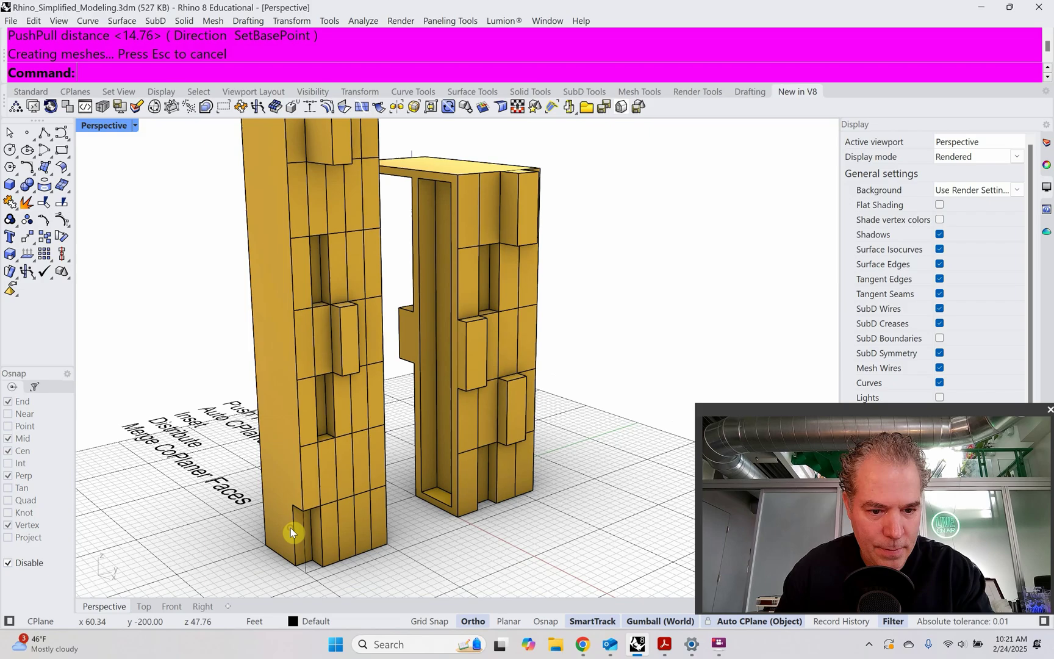
mouse_move(310, 524)
right_mouse_down()
mouse_move(263, 523)
mouse_move(337, 508)
mouse_move(325, 528)
right_mouse_up()
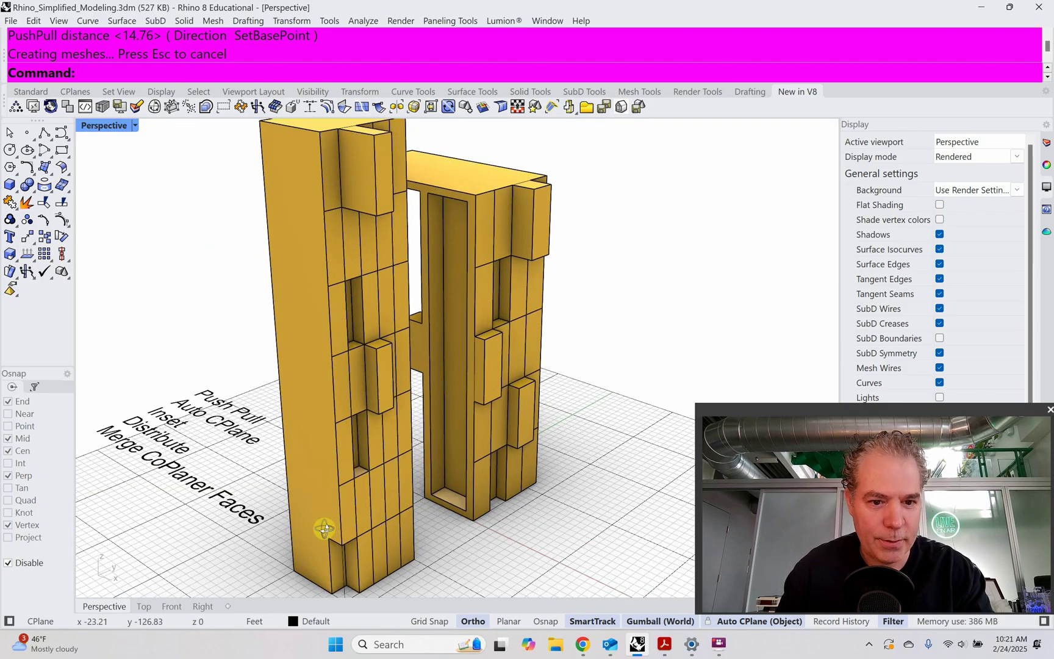
Orbit the Perspective view and select the panelled left tower to show its gumball
scroll(324, 528, "down", 6)
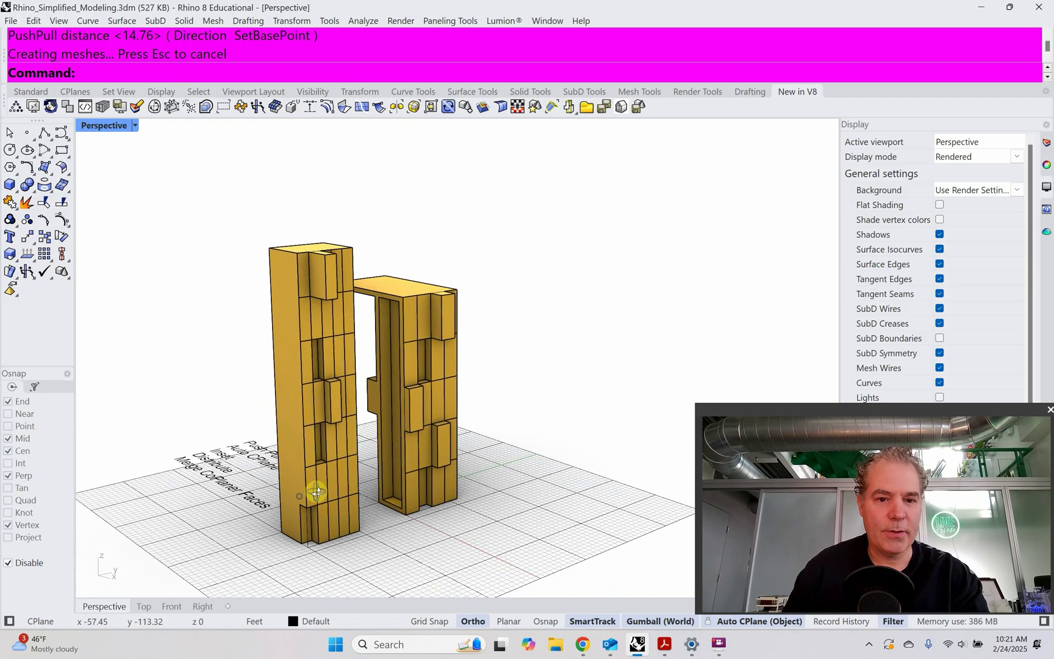
scroll(318, 491, "down", 2)
scroll(356, 455, "up", 4)
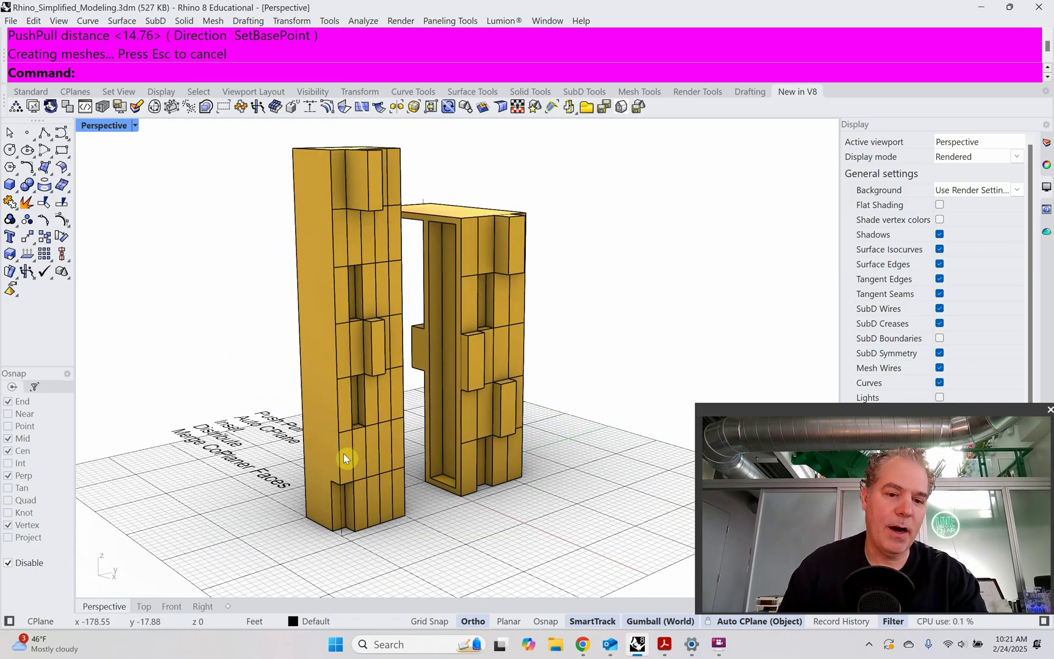
right_click_drag(344, 453, 392, 471)
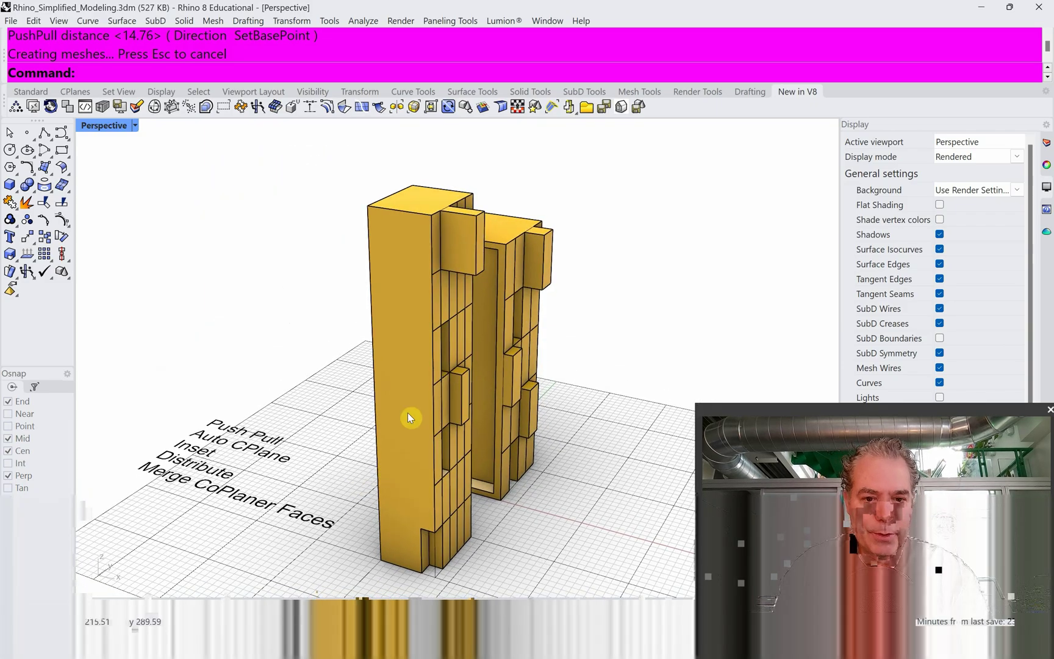
left_click(410, 418)
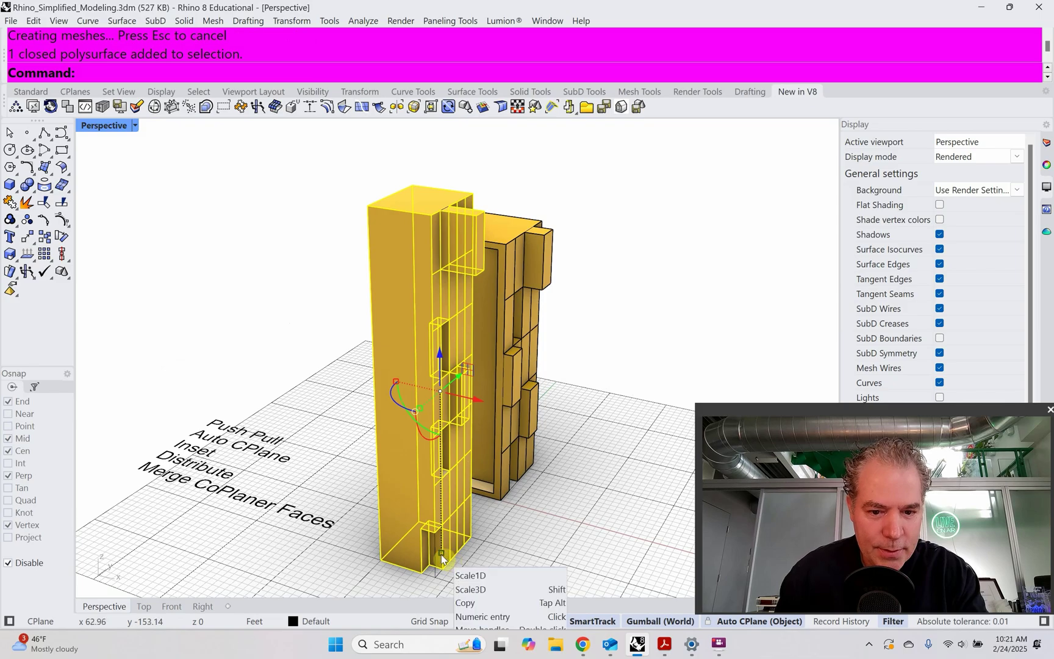
Shrink the left tower's height with the gumball, then clear the selection
left_click_drag(443, 558, 440, 523)
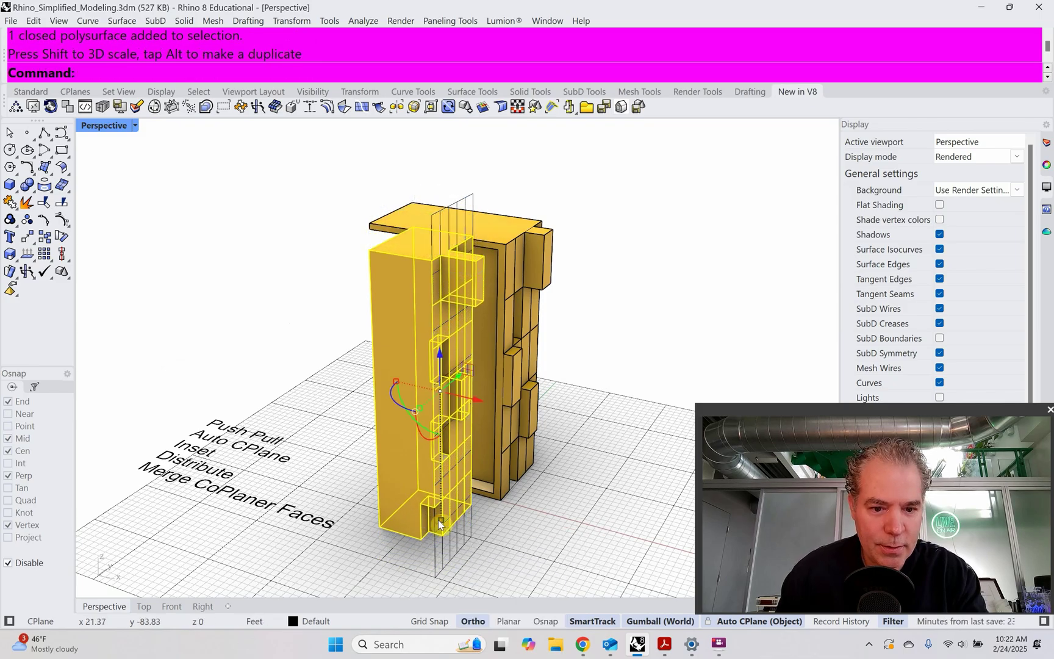
left_click(482, 566)
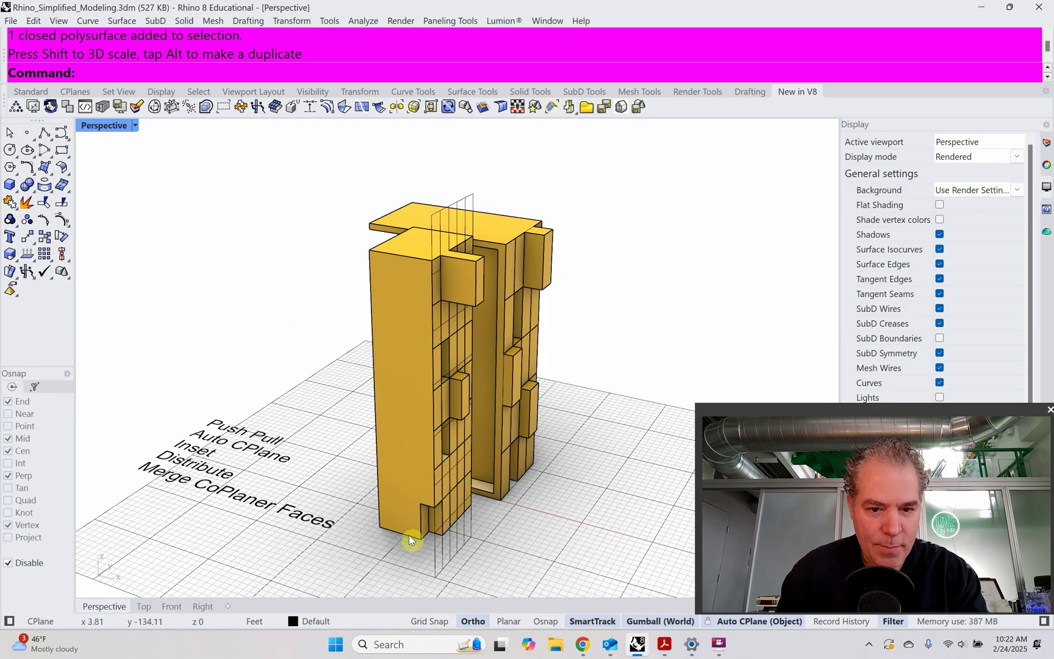
scroll(392, 466, "down", 2)
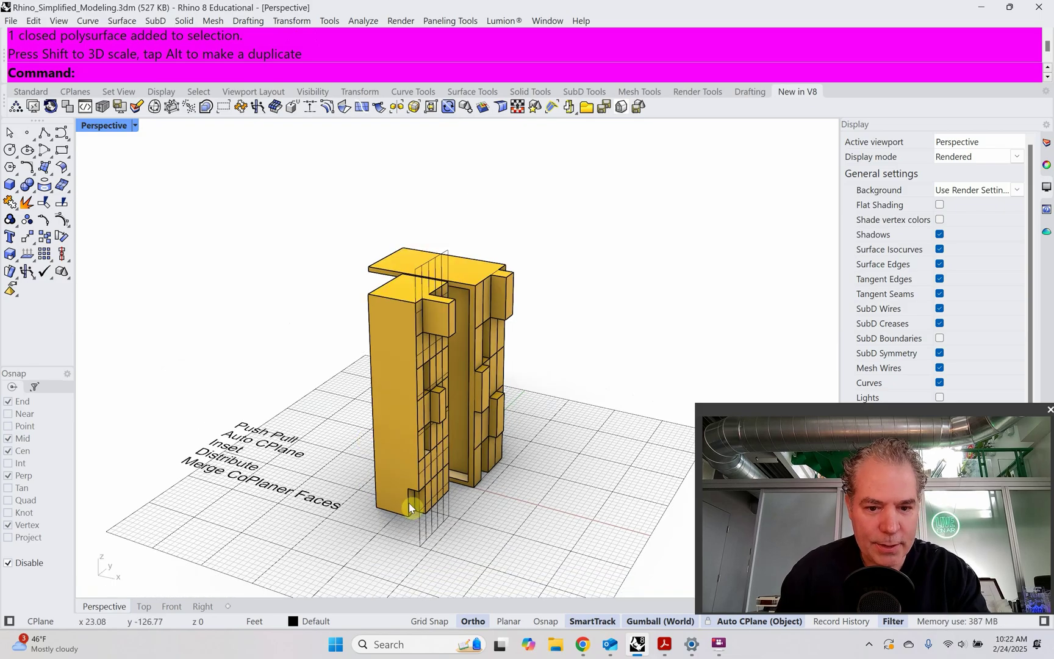
Hide all 26 section curves with SelCrv and Hide, then select the left tower block
type("S")
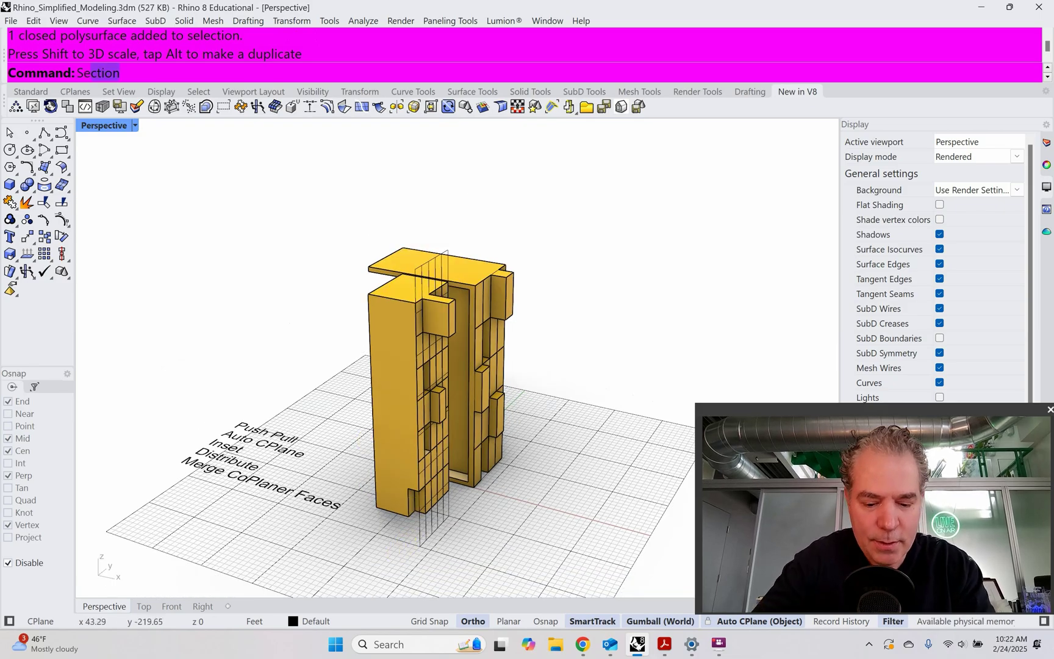
type("elCrve")
key("Return")
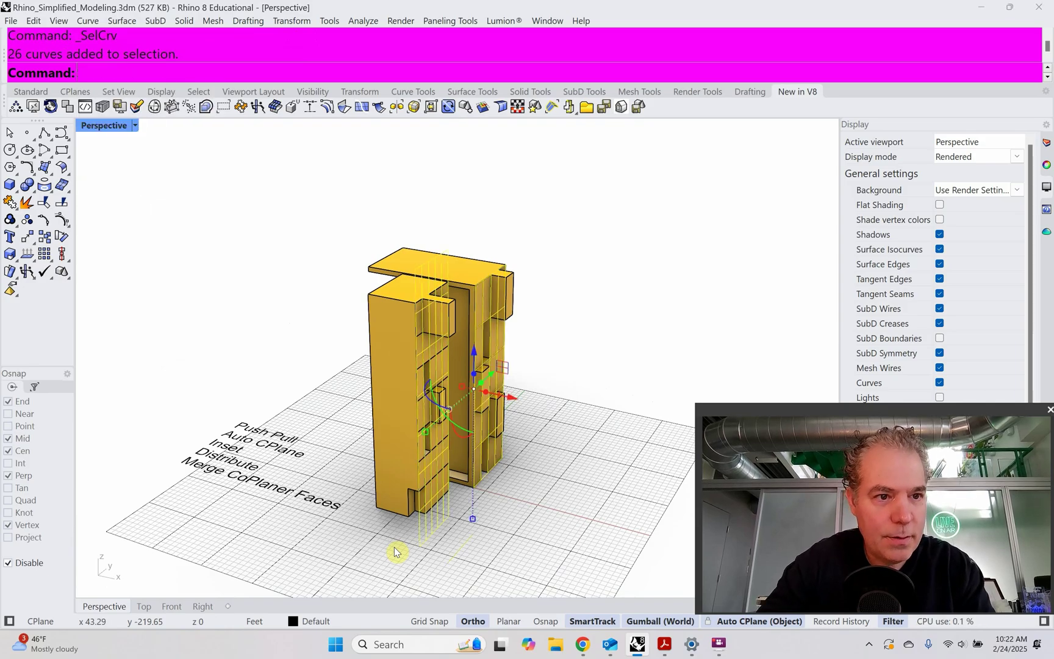
type("Hide")
key("Return")
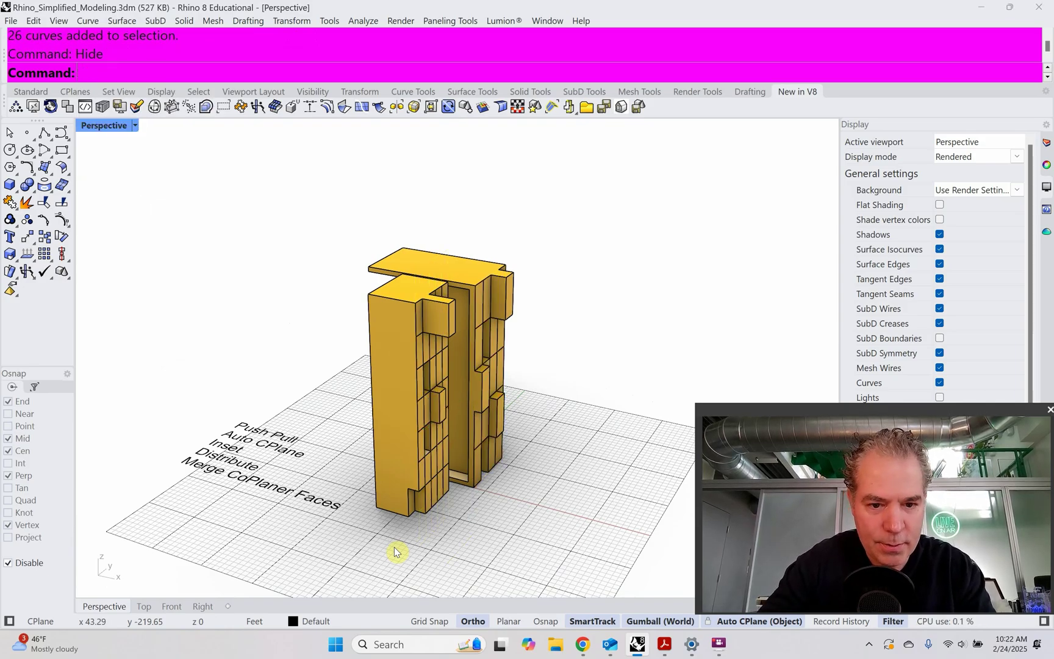
left_click(389, 511)
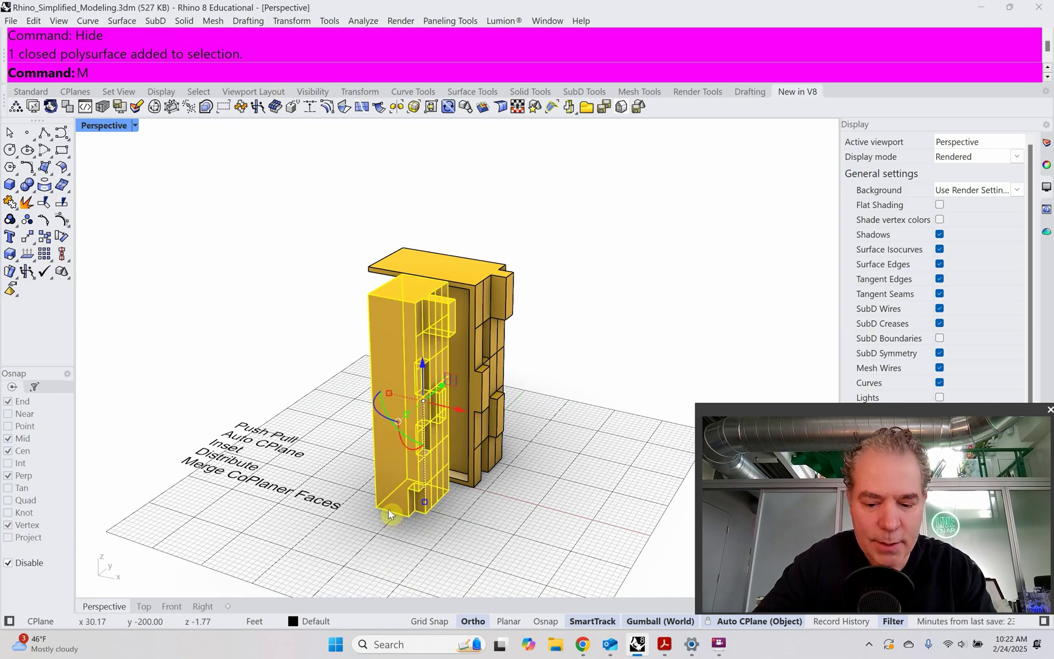
With Grid Snap and Osnap on, move the tower's bottom corner to 0,0,0
key("Return")
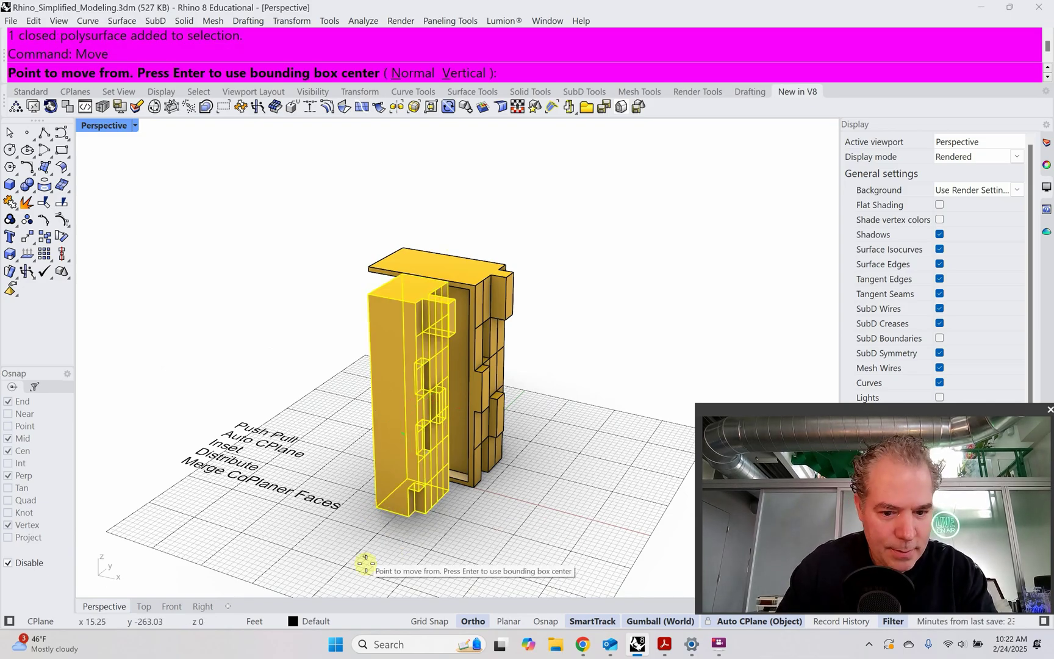
left_click(424, 623)
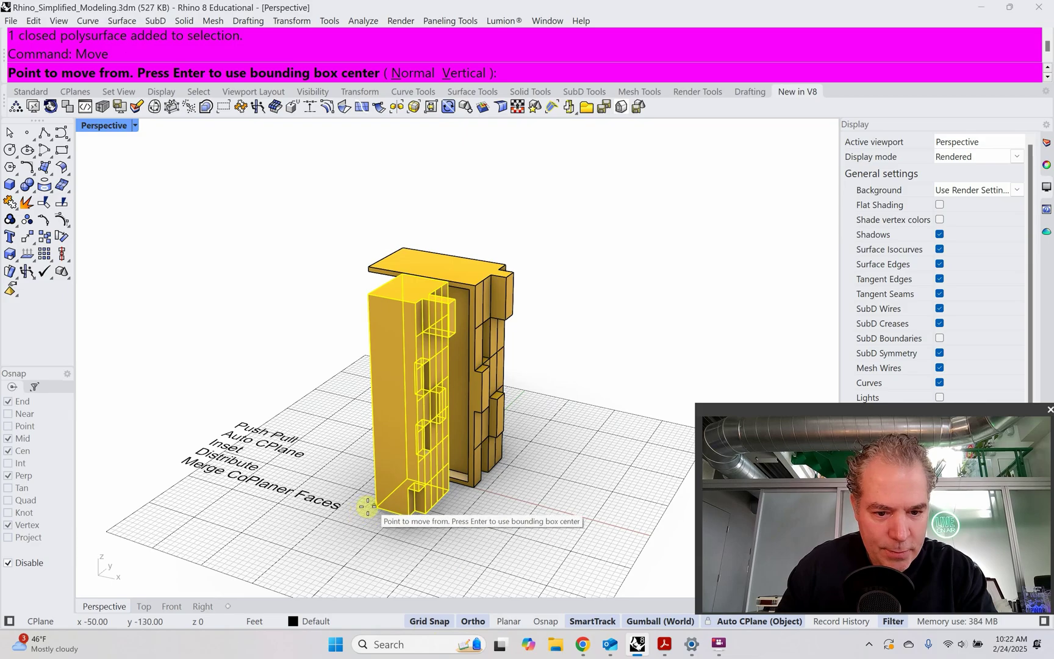
left_click(26, 566)
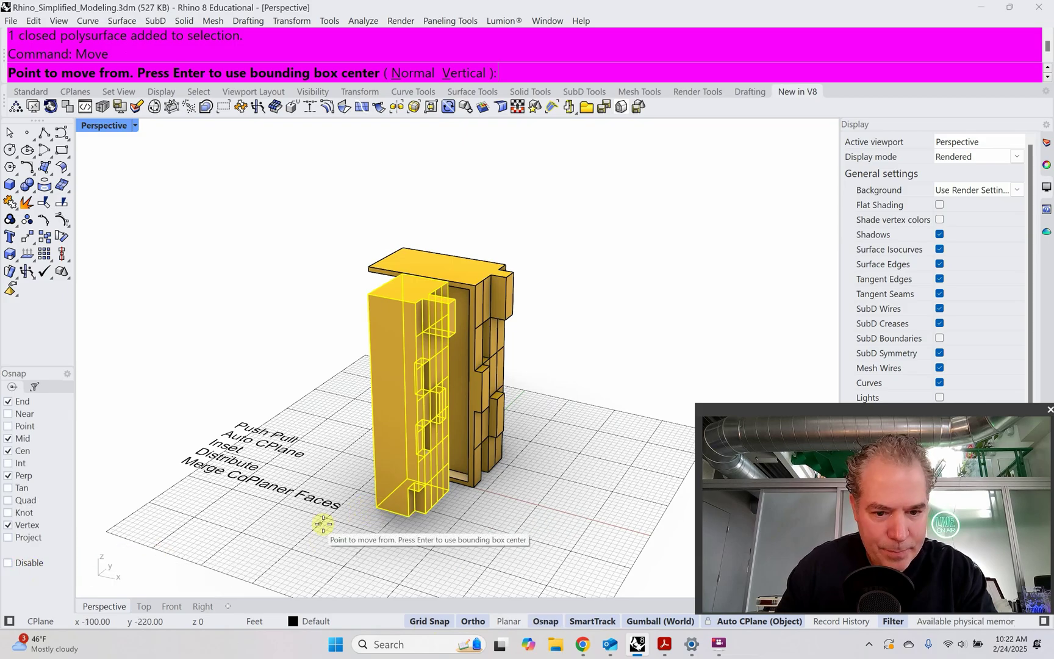
left_click(371, 506)
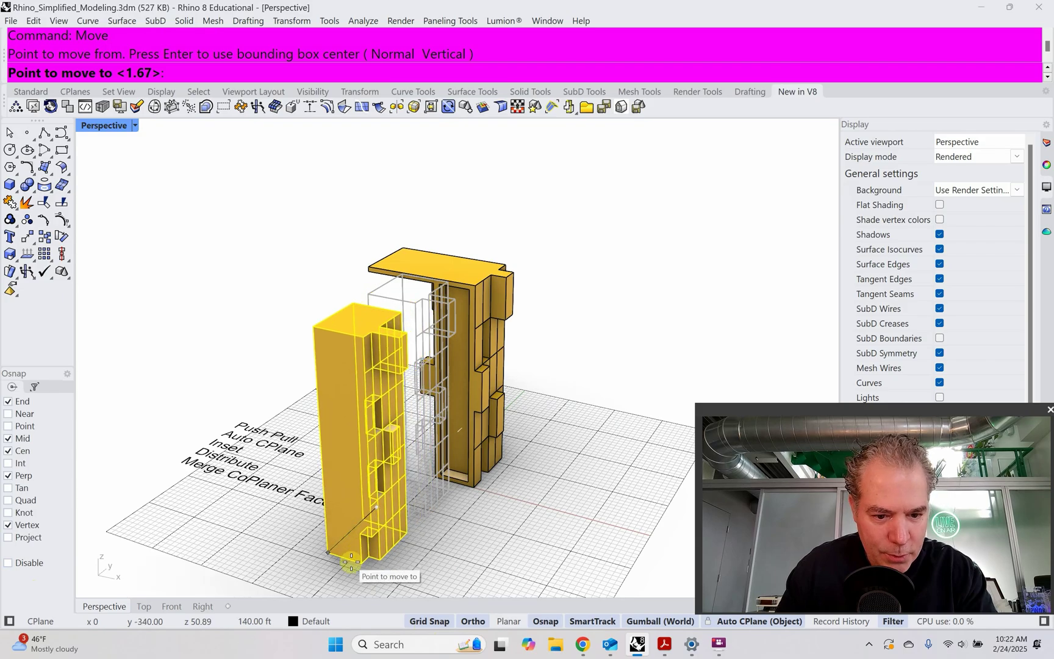
scroll(351, 561, "down", 4)
scroll(342, 532, "up", 2)
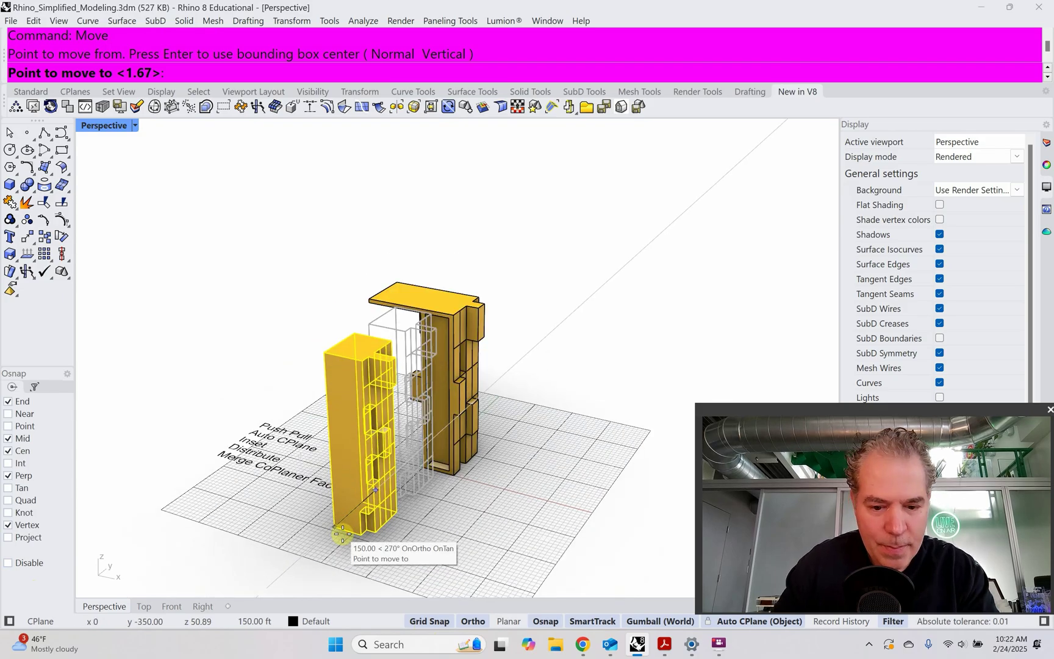
type("0,0,0")
key("Return")
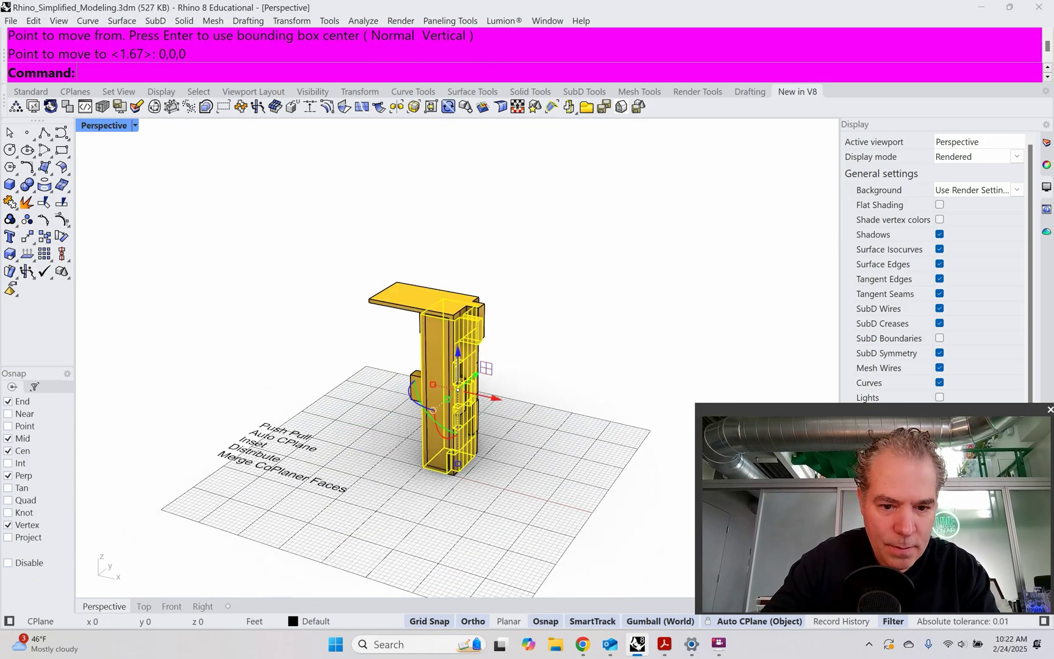
Move the tower again to stand beside the other tower, then deselect it
key("Return")
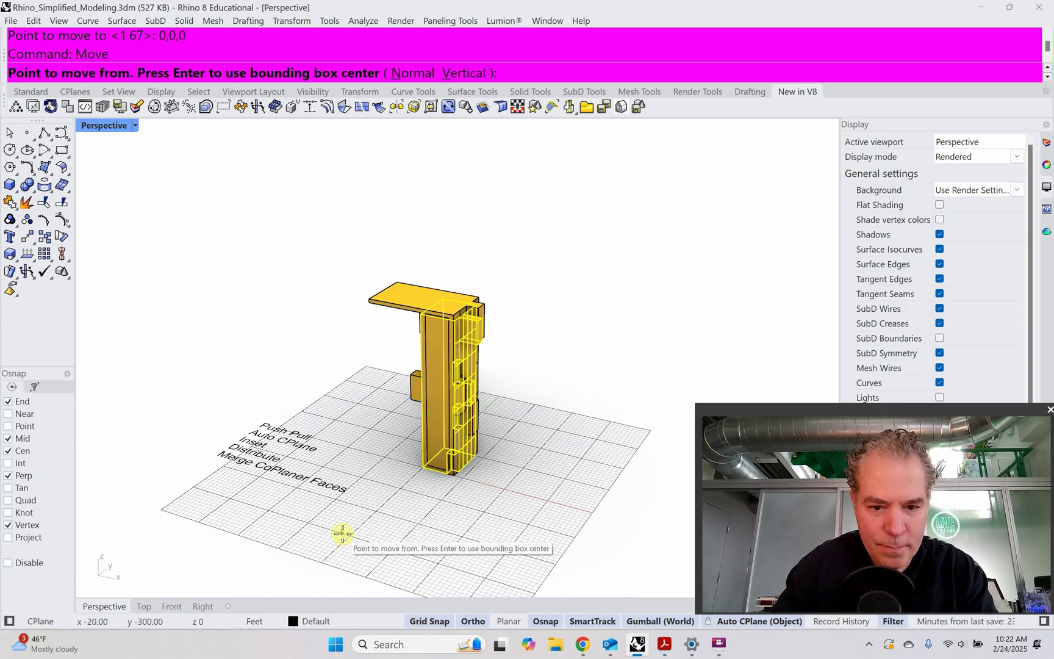
left_click(568, 434)
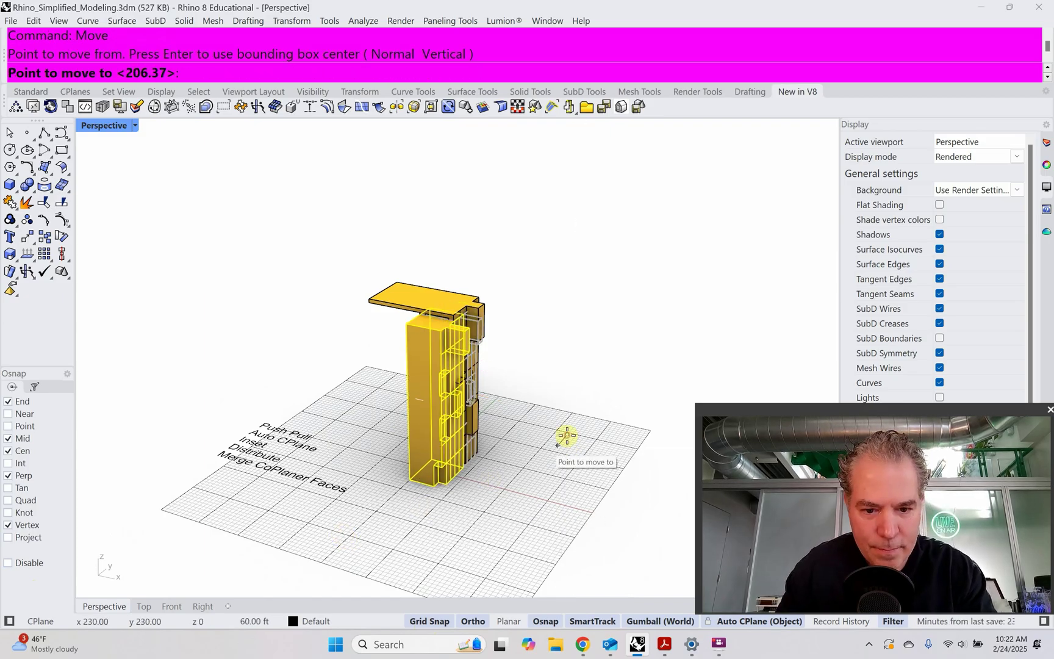
left_click(518, 477)
key("Escape")
scroll(465, 495, "up", 6)
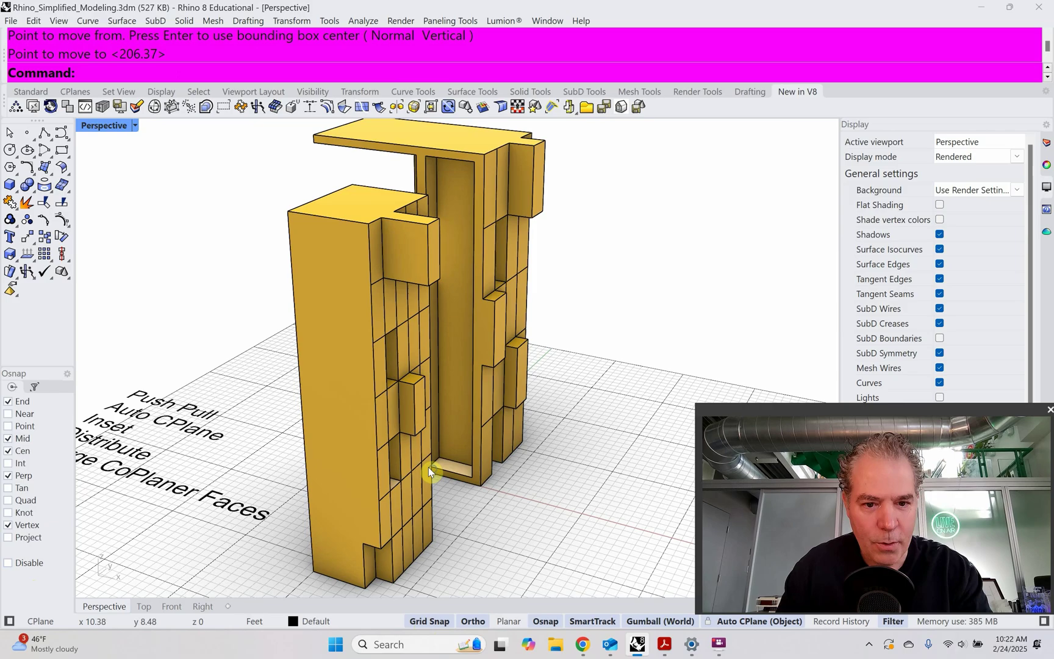
right_click_drag(454, 460, 451, 464)
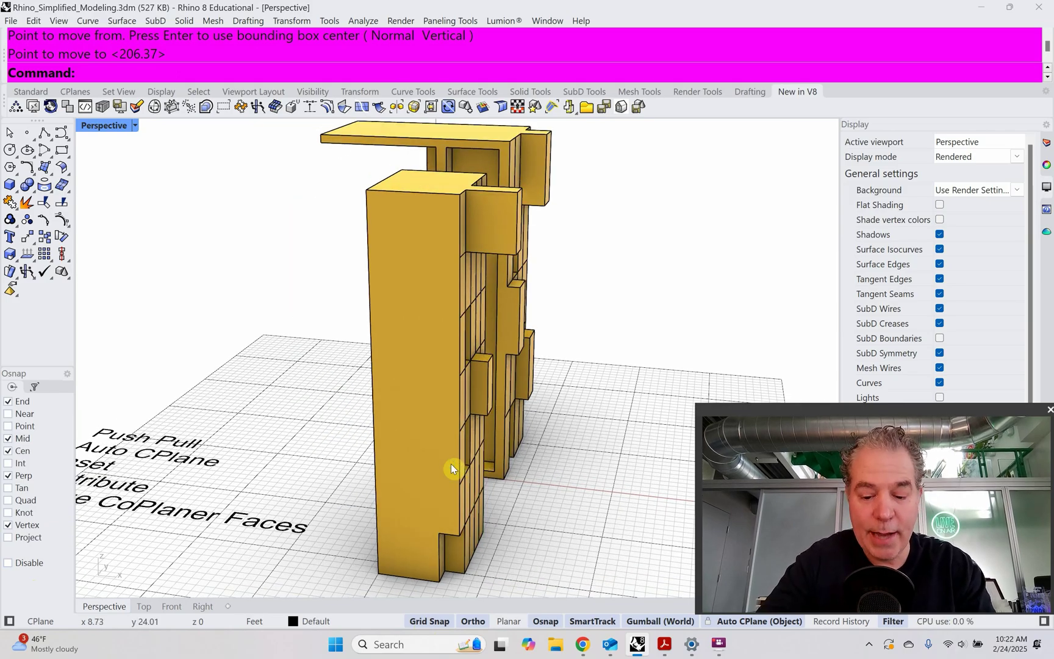
Inset the tower's long front face via ThroughPoint with Osnap off, leaving a narrow border
type("et")
key("Return")
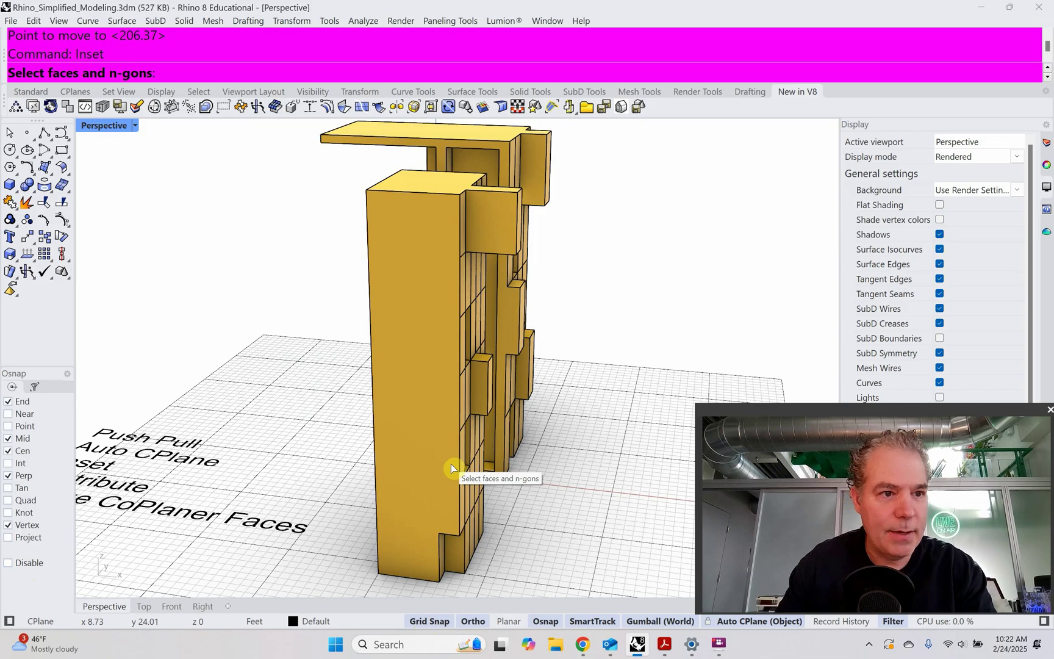
left_click(434, 442)
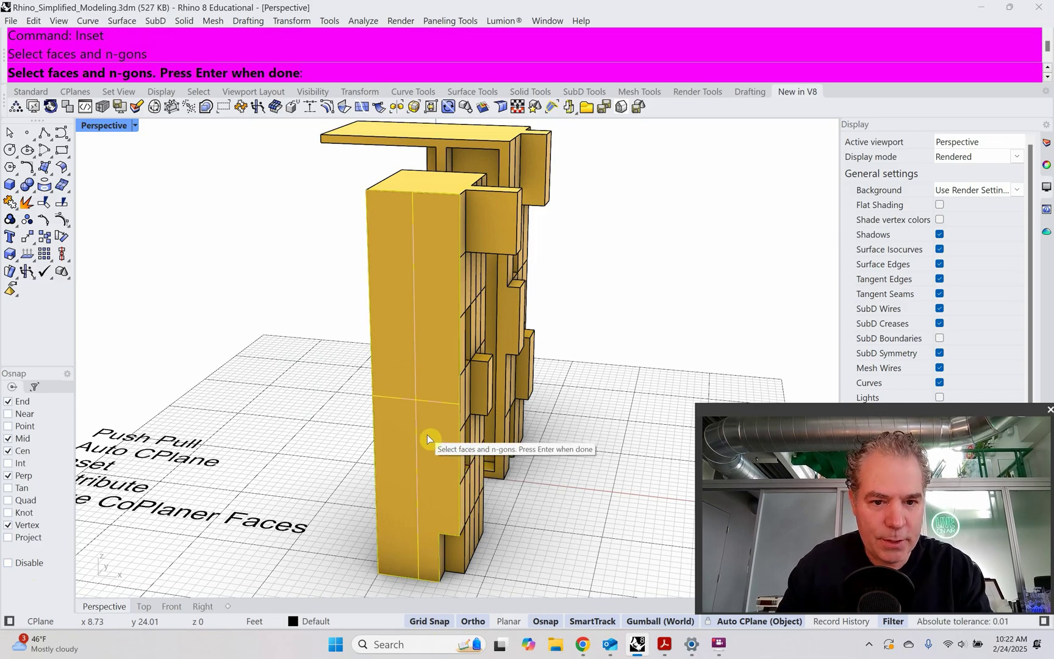
key("Return")
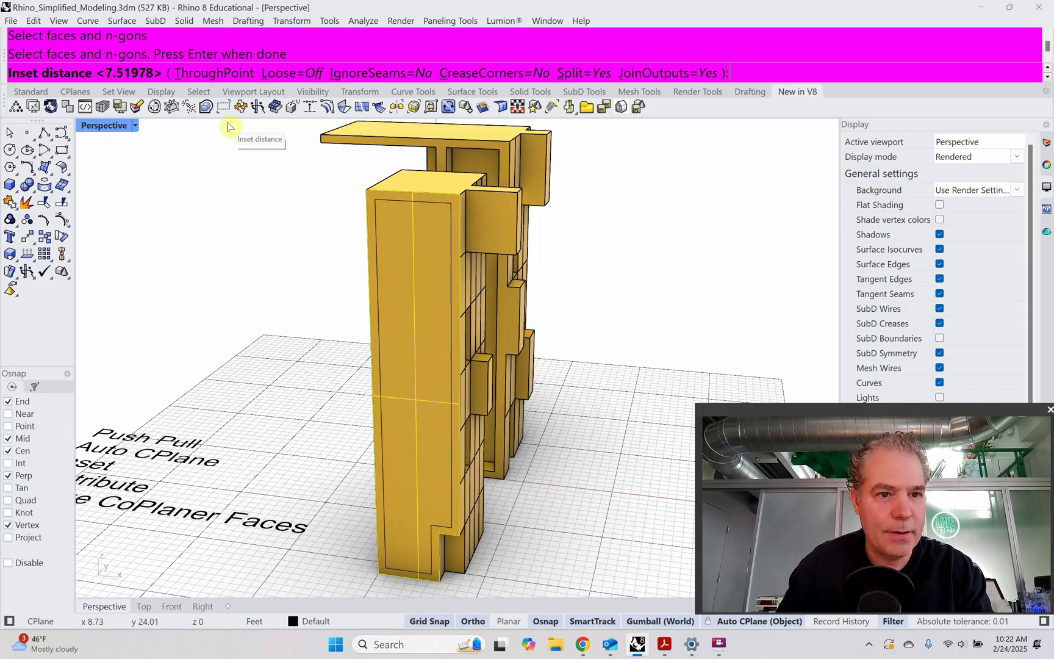
left_click(224, 74)
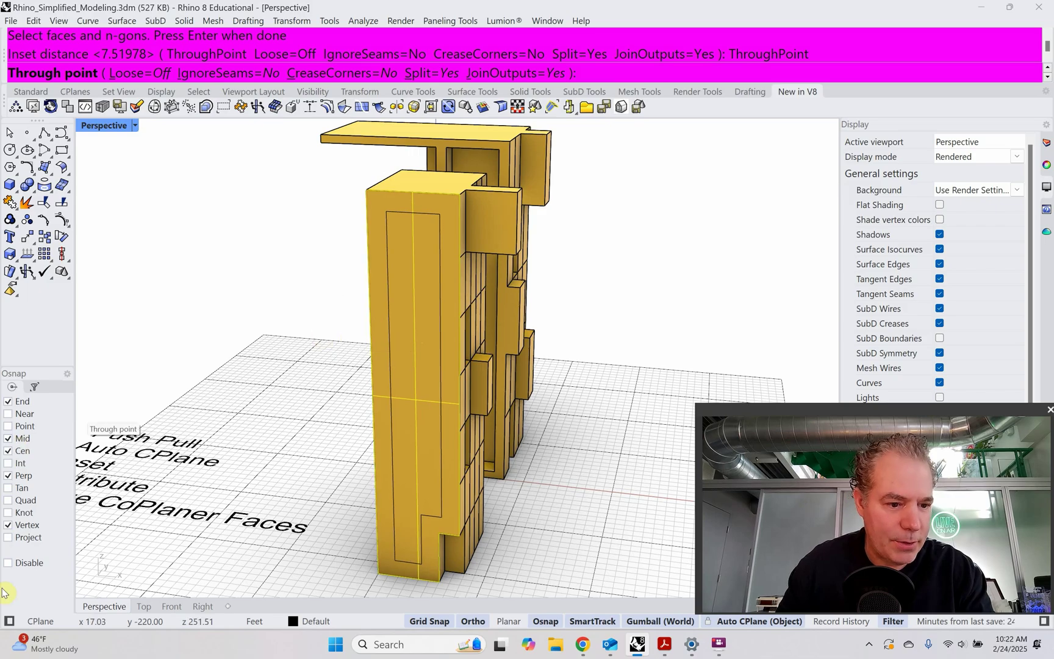
left_click(9, 565)
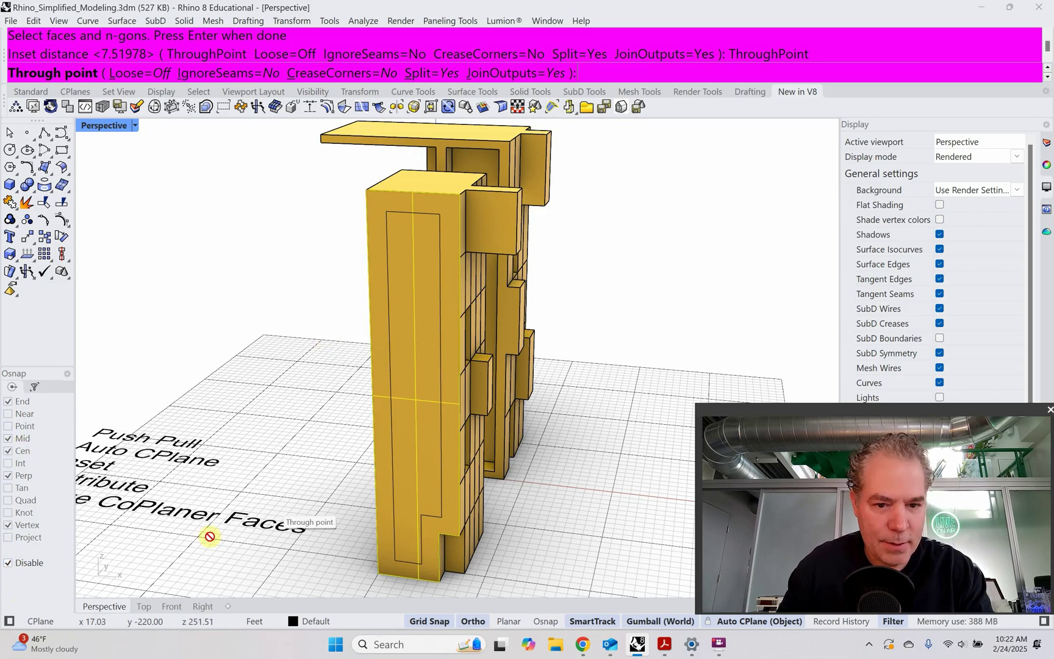
left_click(385, 467)
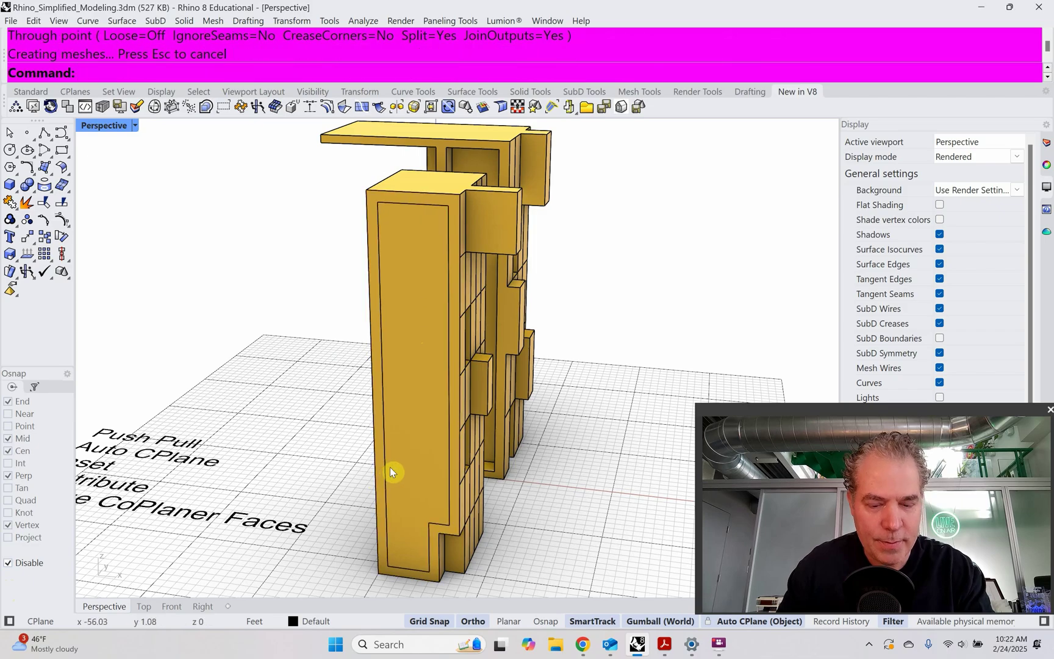
type("PushPull")
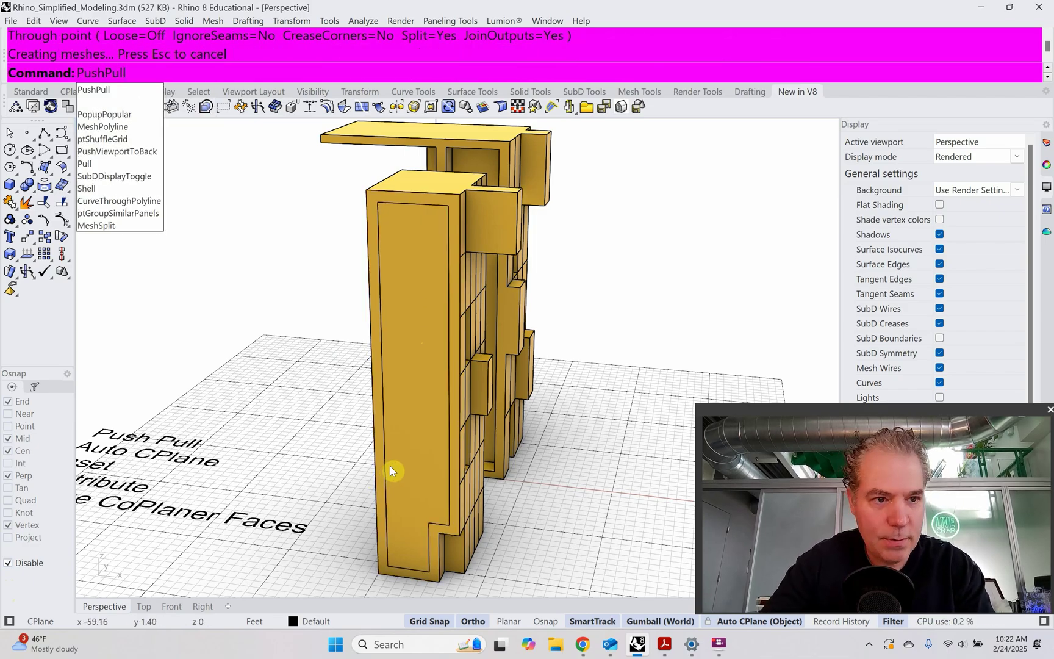
Push the inset panel deep into the tower to hollow it, then orbit to inspect both columns
key("Return")
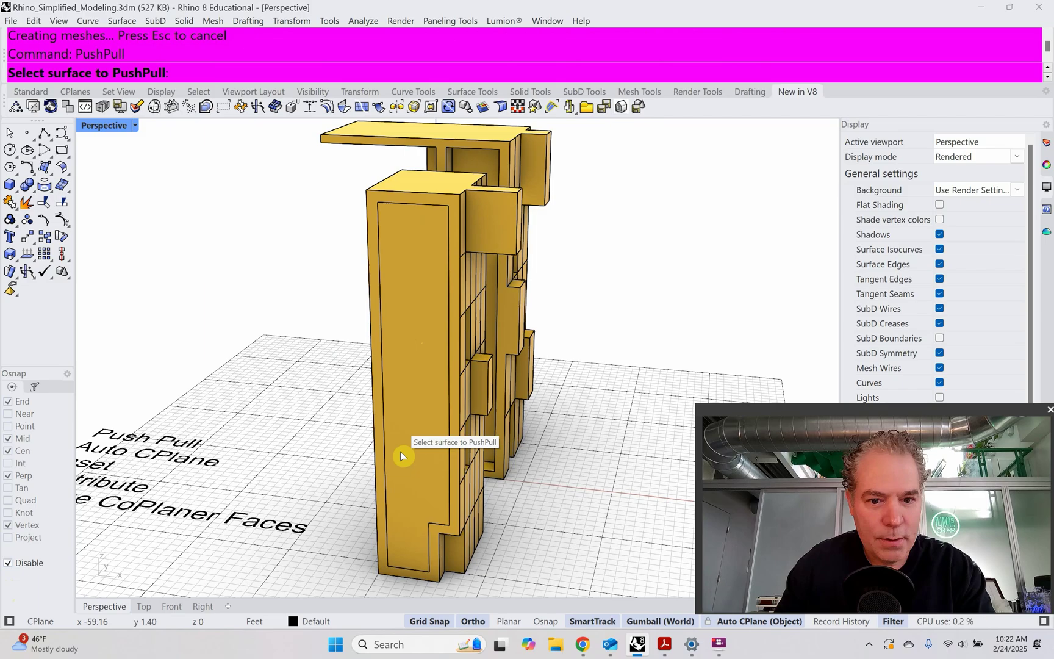
left_click(401, 453)
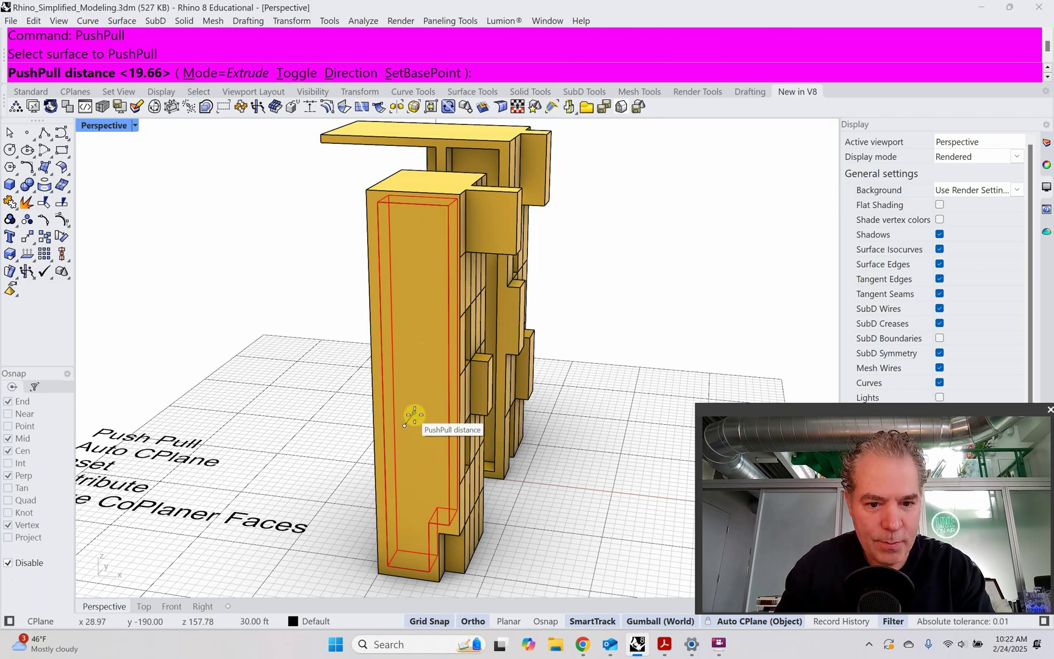
key("Return")
right_click_drag(418, 437, 345, 404)
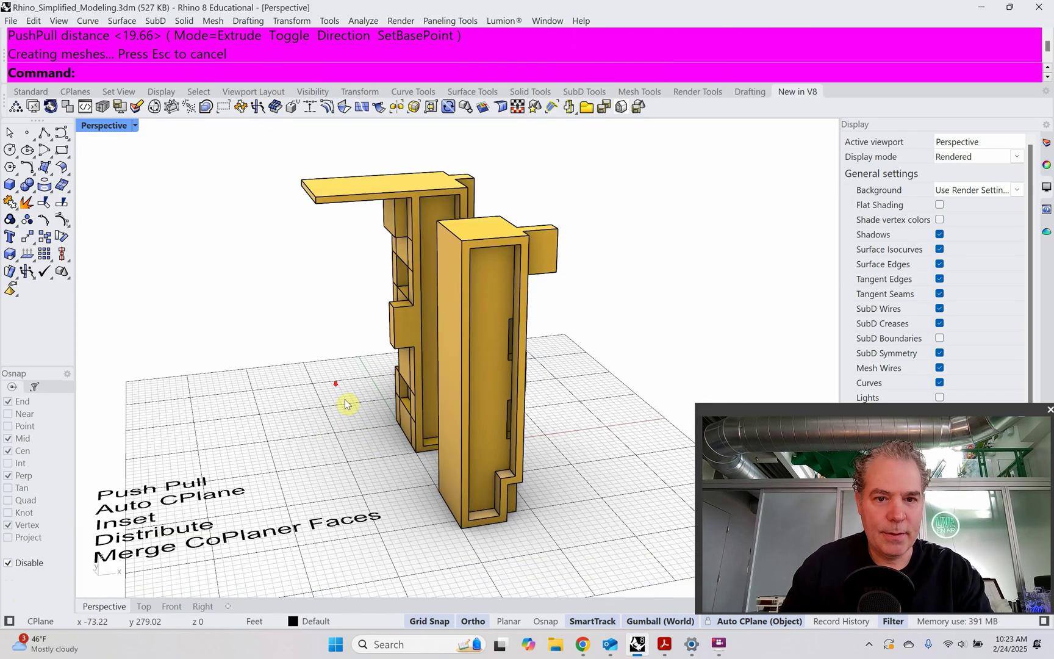
right_click_drag(278, 370, 386, 361)
scroll(460, 379, "up", 3)
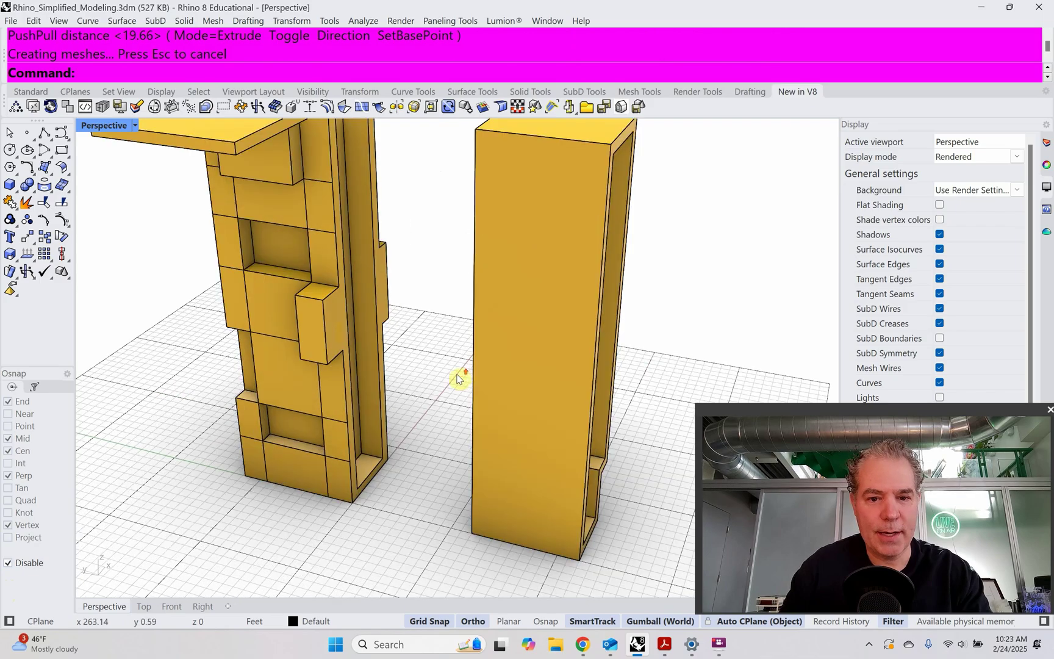
scroll(460, 378, "down", 2)
right_click_drag(462, 377, 466, 353)
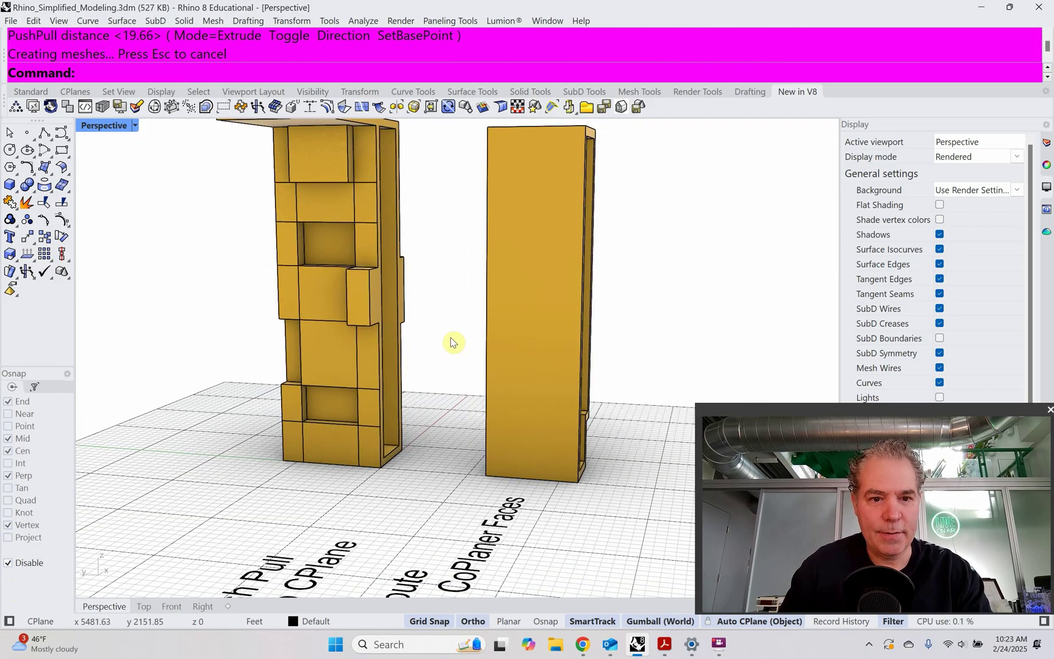
right_click_drag(402, 244, 379, 280, "shift")
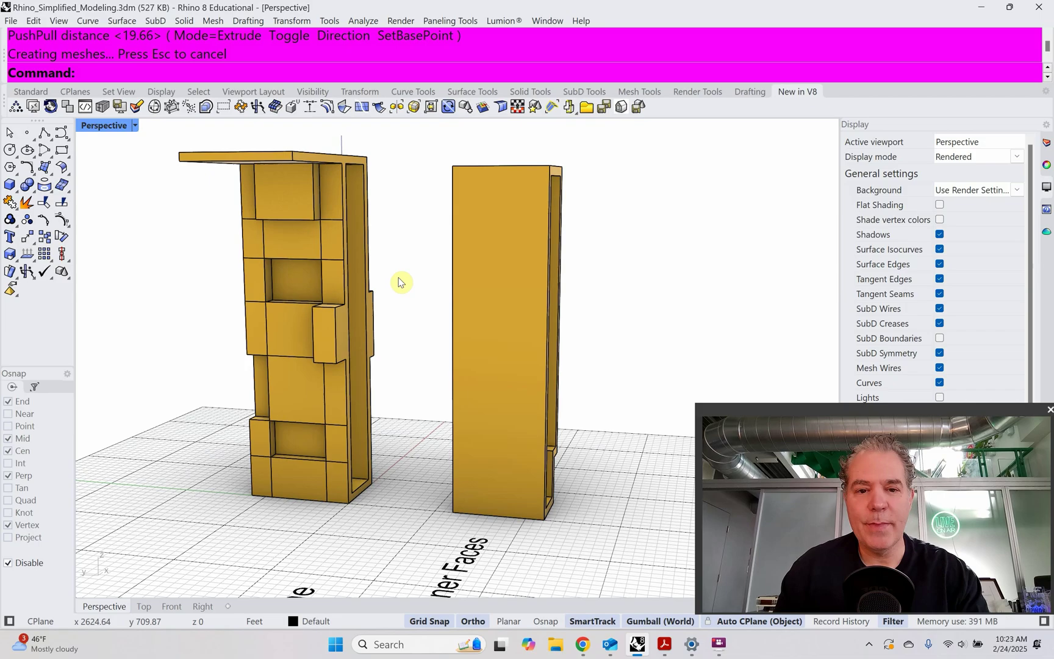
right_click_drag(400, 280, 434, 287)
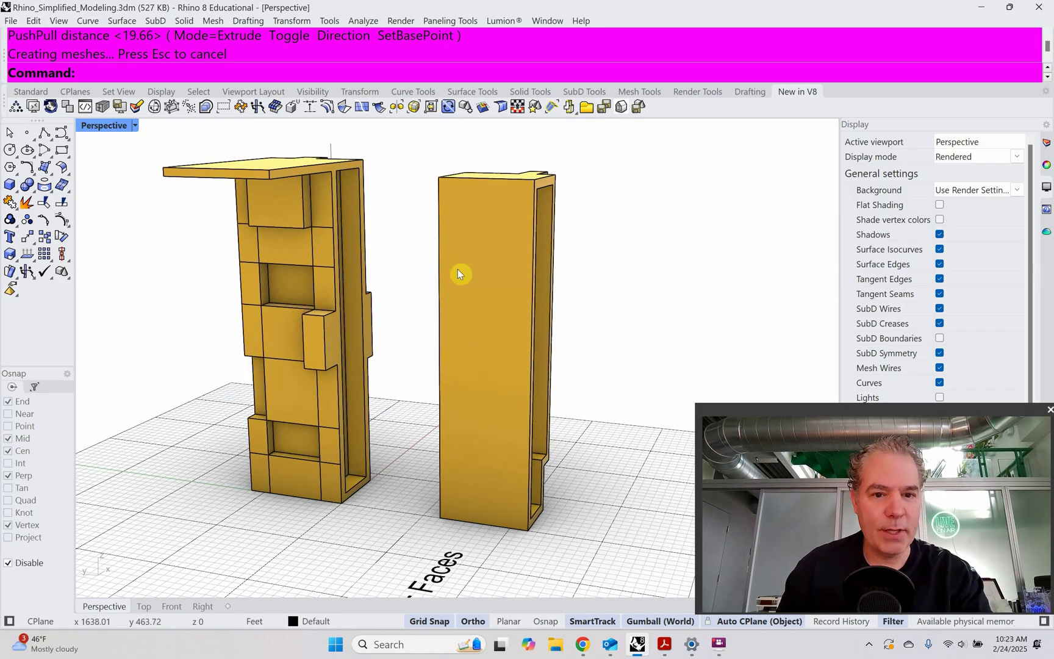
right_click_drag(458, 269, 460, 270)
Split the right tower's front face along three vertical isocurves and one horizontal isocurve
type("Split")
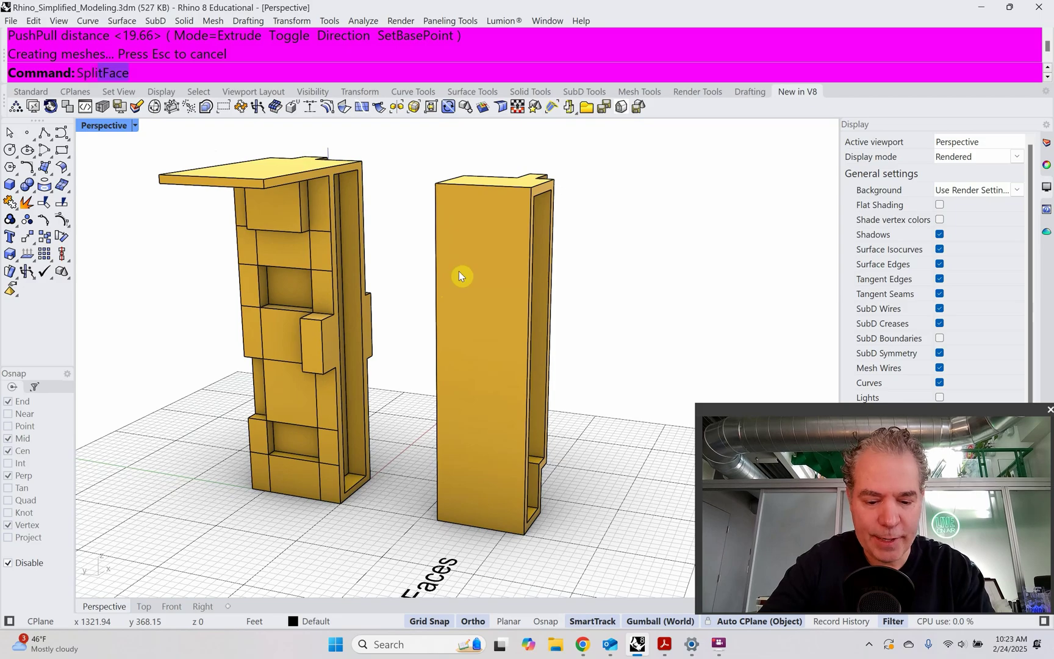
type("Face")
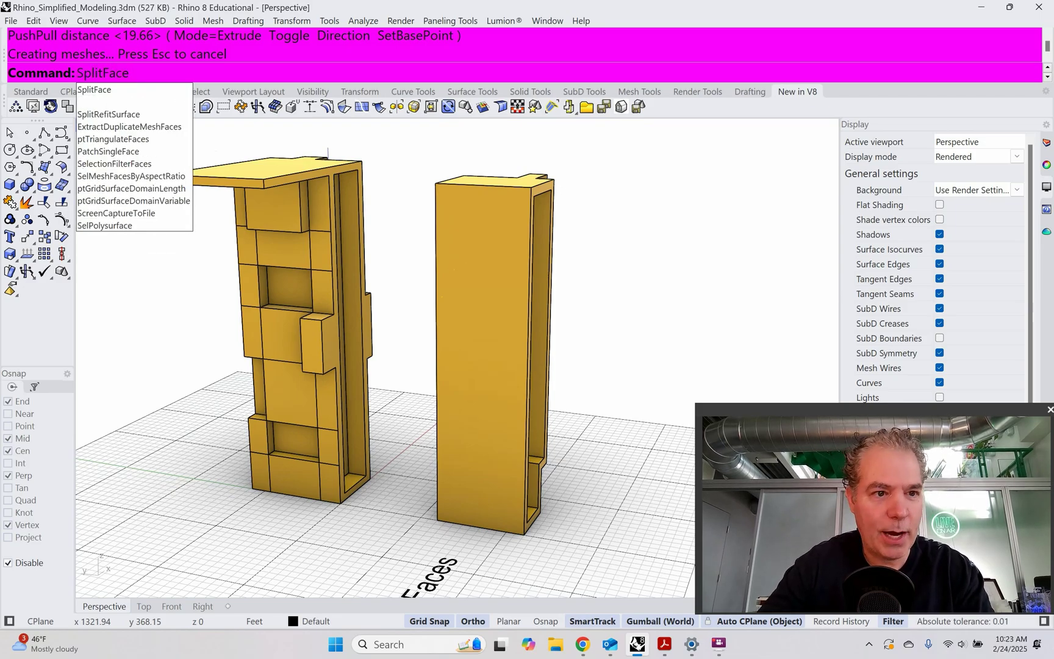
key("Return")
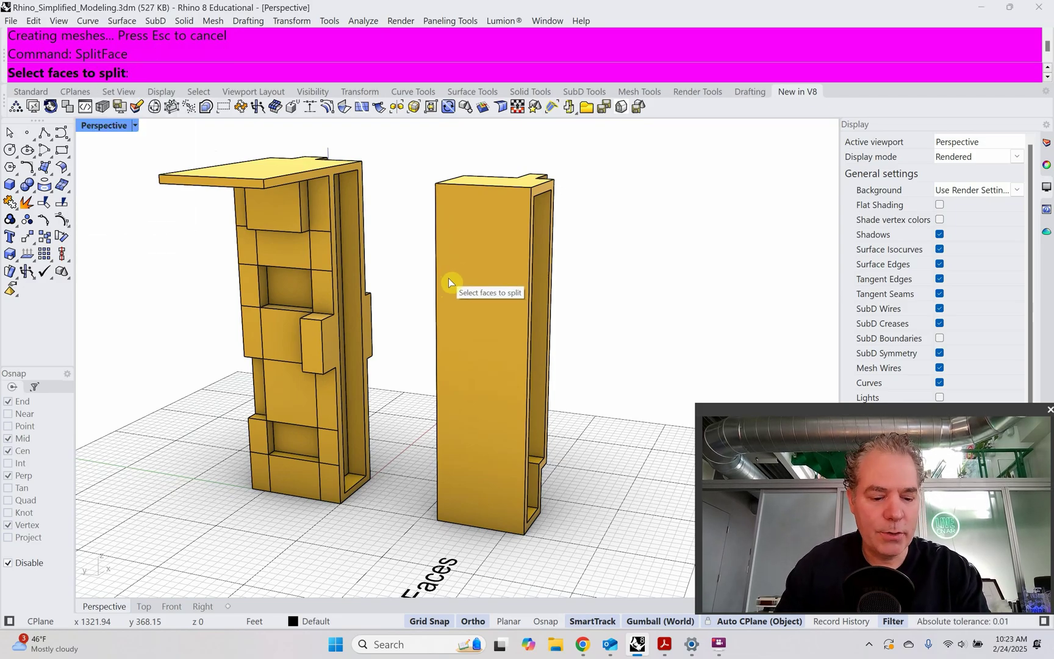
left_click(459, 288)
key("Return")
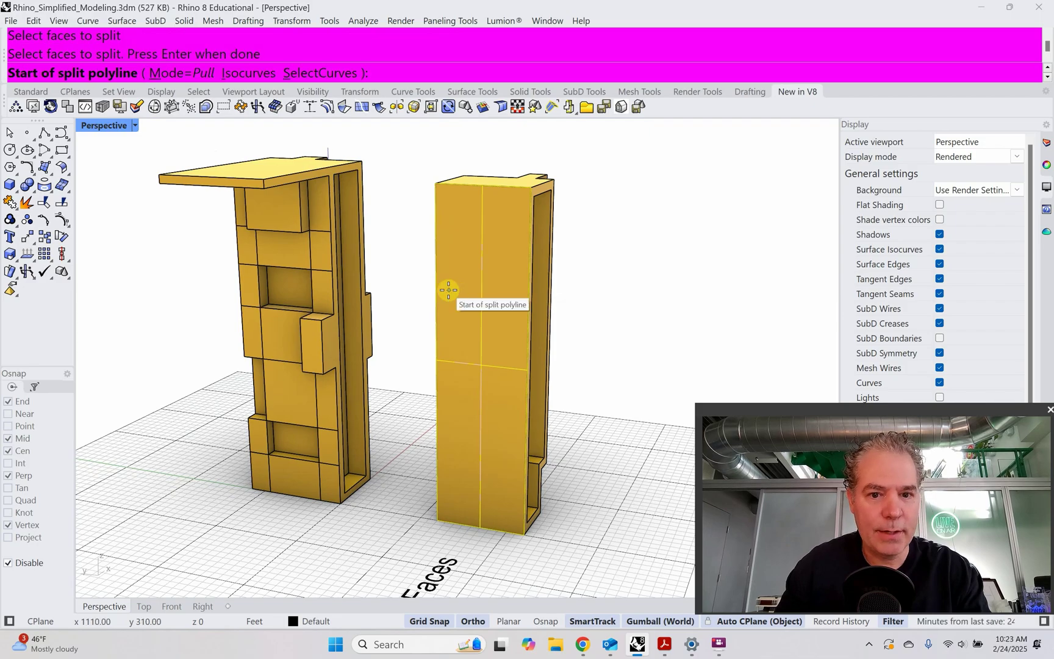
left_click(244, 75)
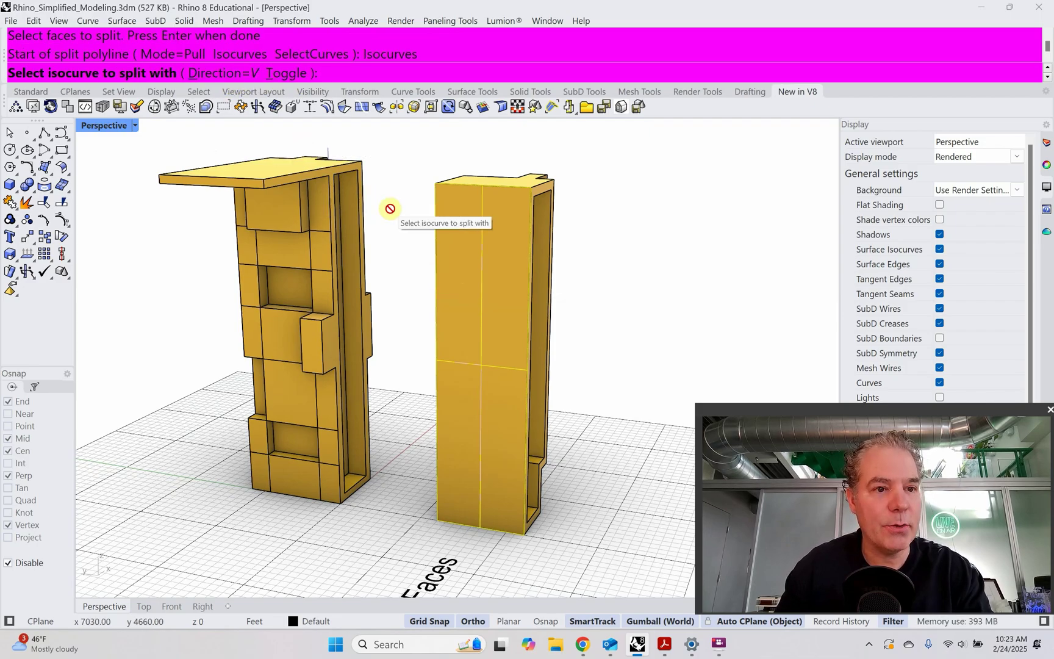
left_click(456, 245)
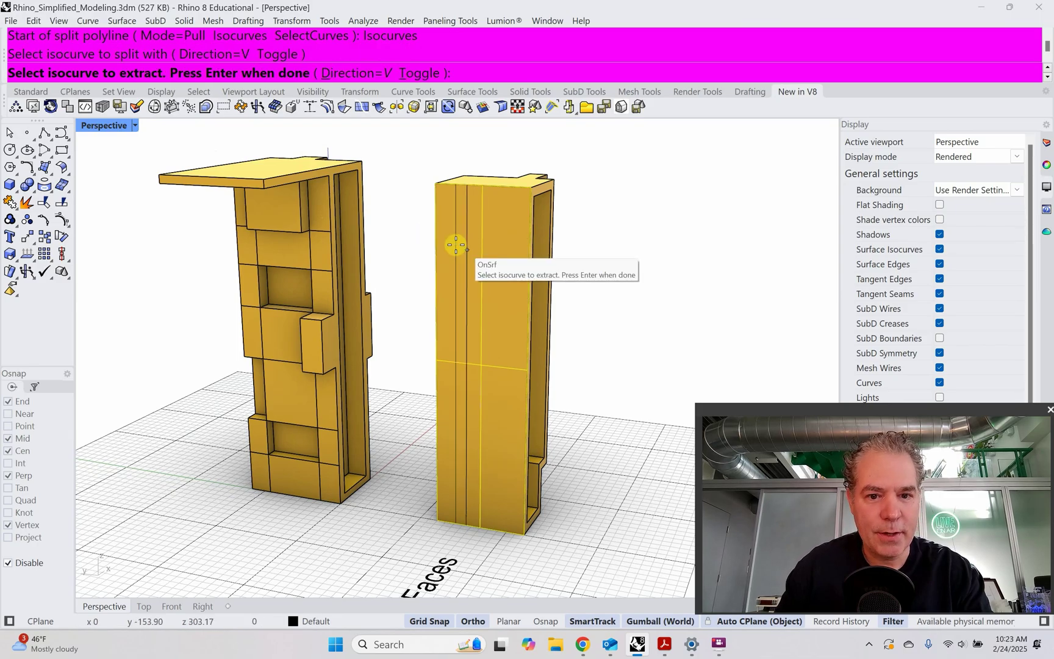
left_click(477, 249)
left_click(506, 249)
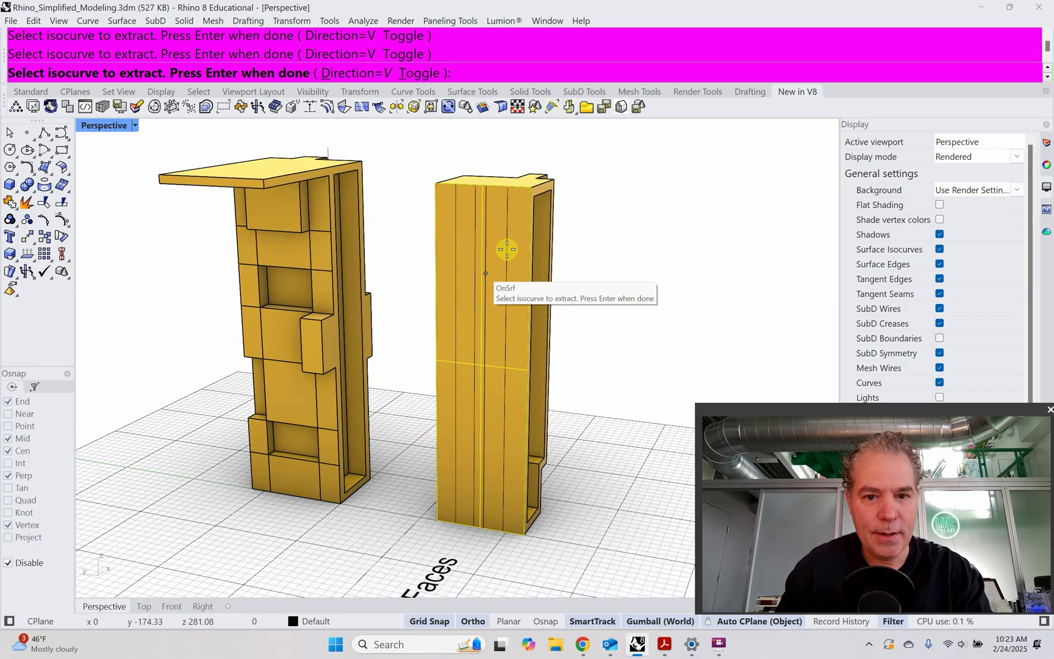
left_click(366, 77)
left_click(113, 75)
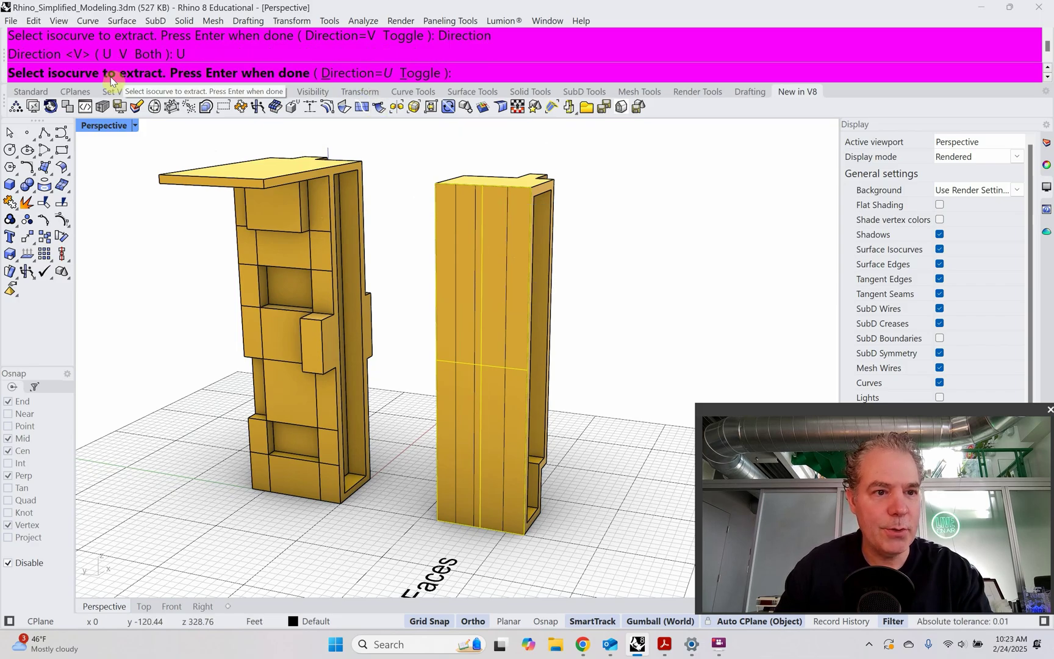
left_click(477, 305)
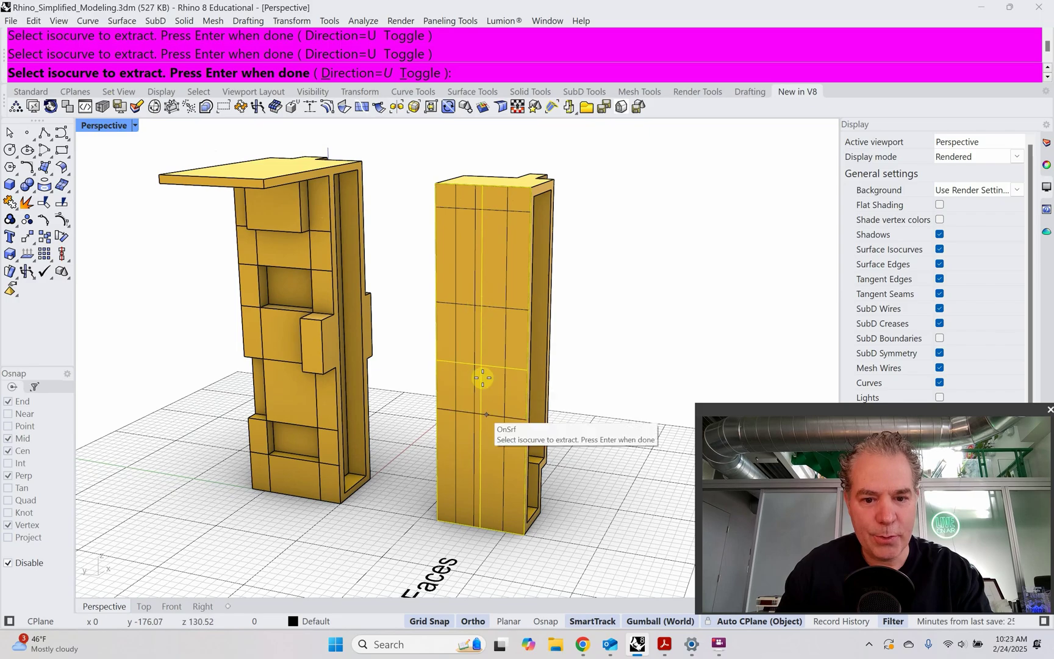
key("Return")
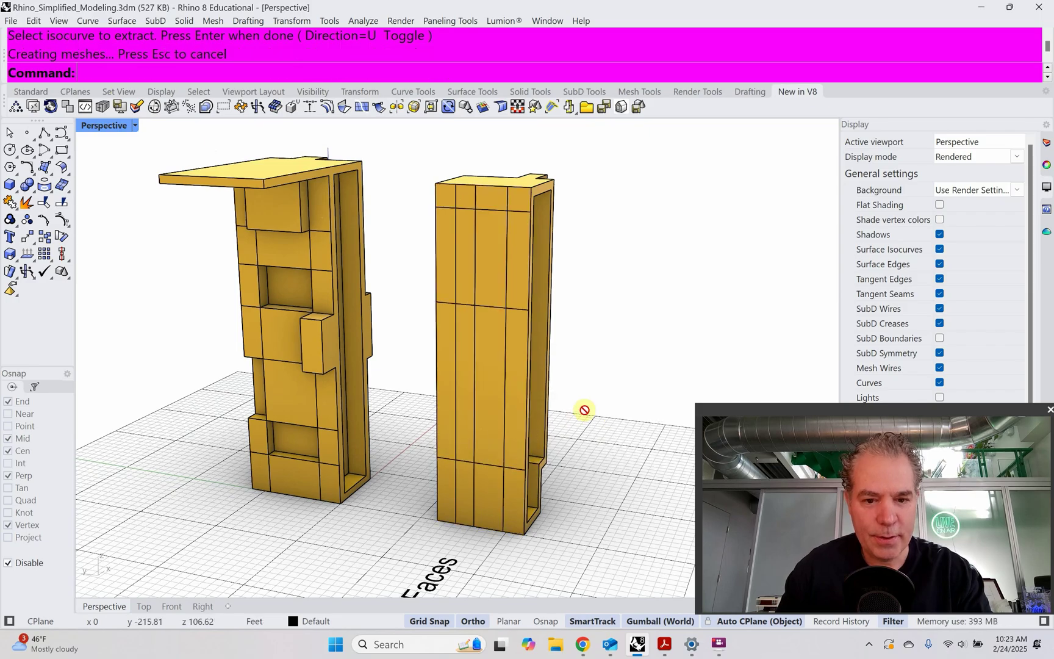
Pull the right tower's lower strip outward about 20 units into a raised block
right_click_drag(586, 416, 557, 420)
right_click_drag(562, 416, 572, 419)
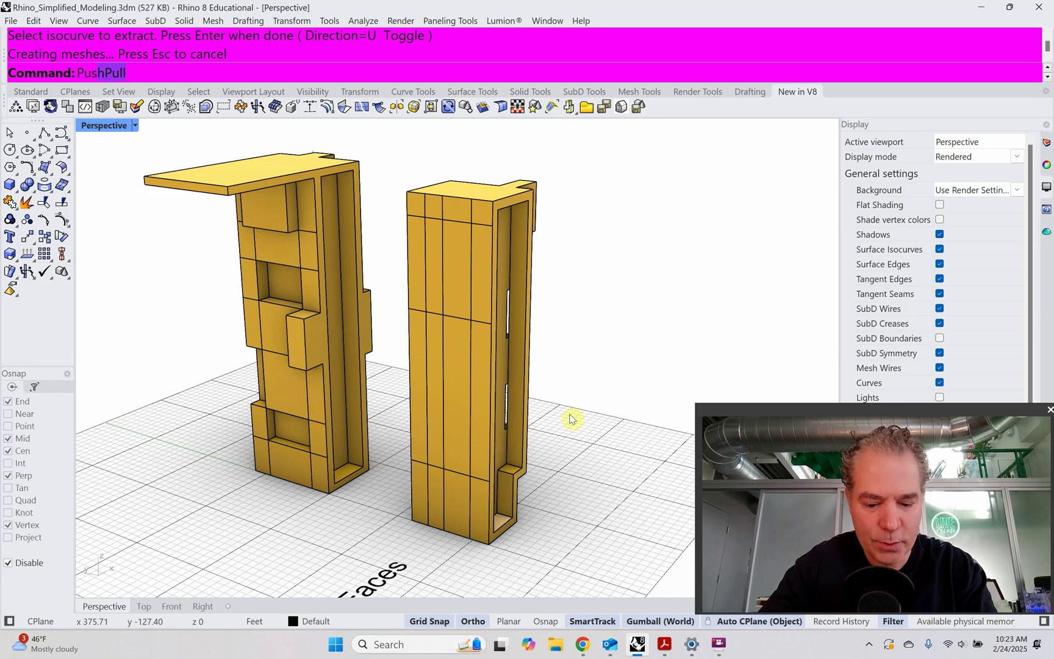
key("Return")
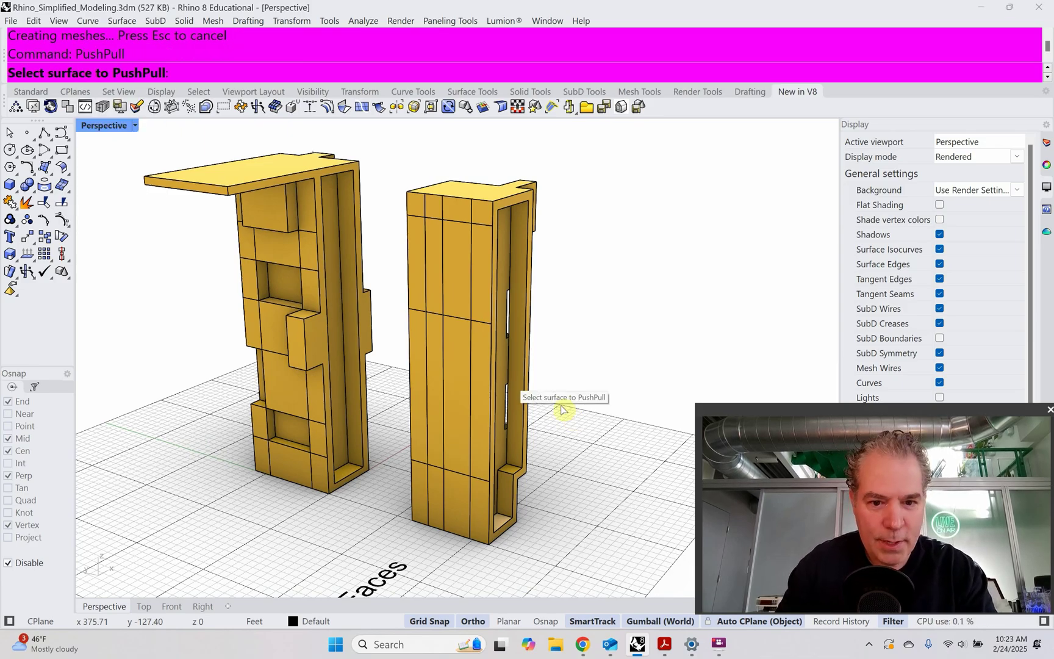
left_click(460, 384)
left_click(453, 384)
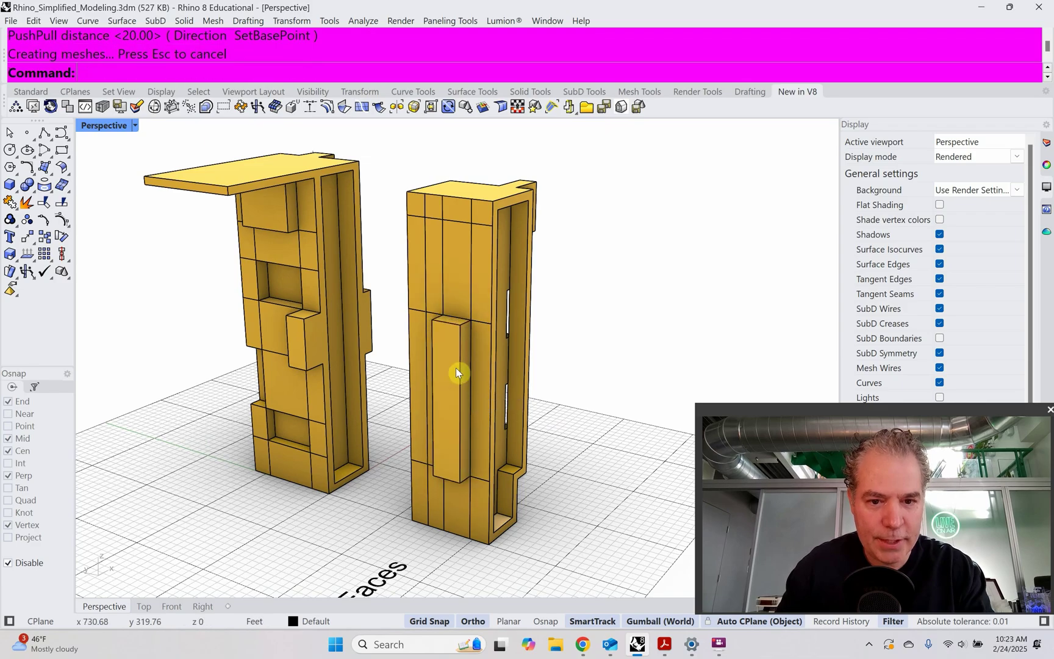
left_click(448, 285, "ctrl+shift")
scroll(450, 269, "up", 3)
key("Escape")
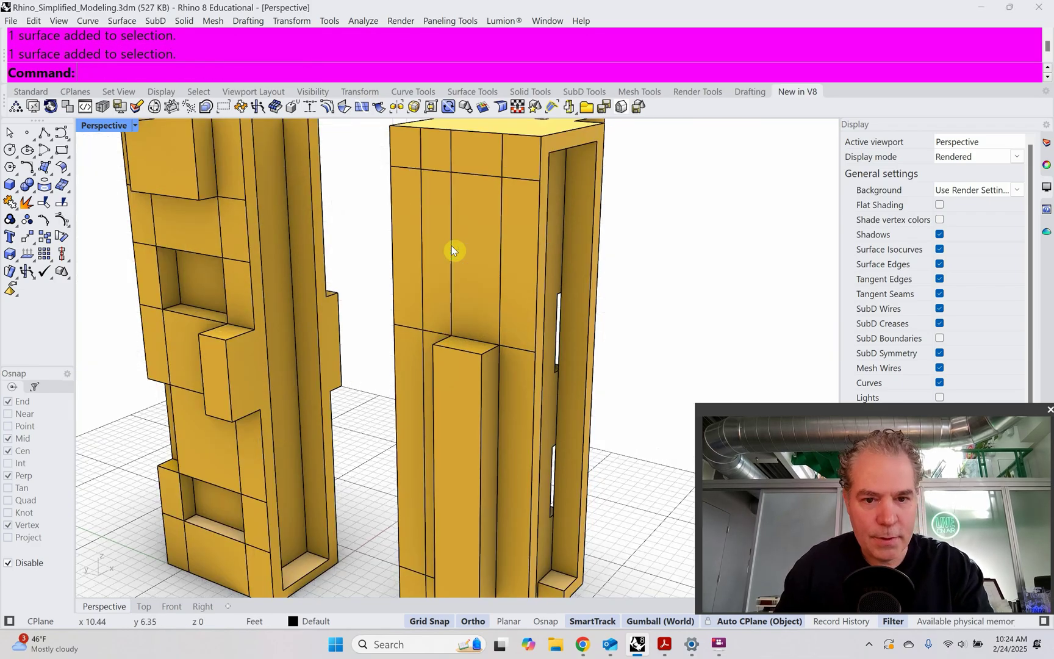
Pull the upper-left strip and the narrow upper strip outward into raised panels
type("shPull")
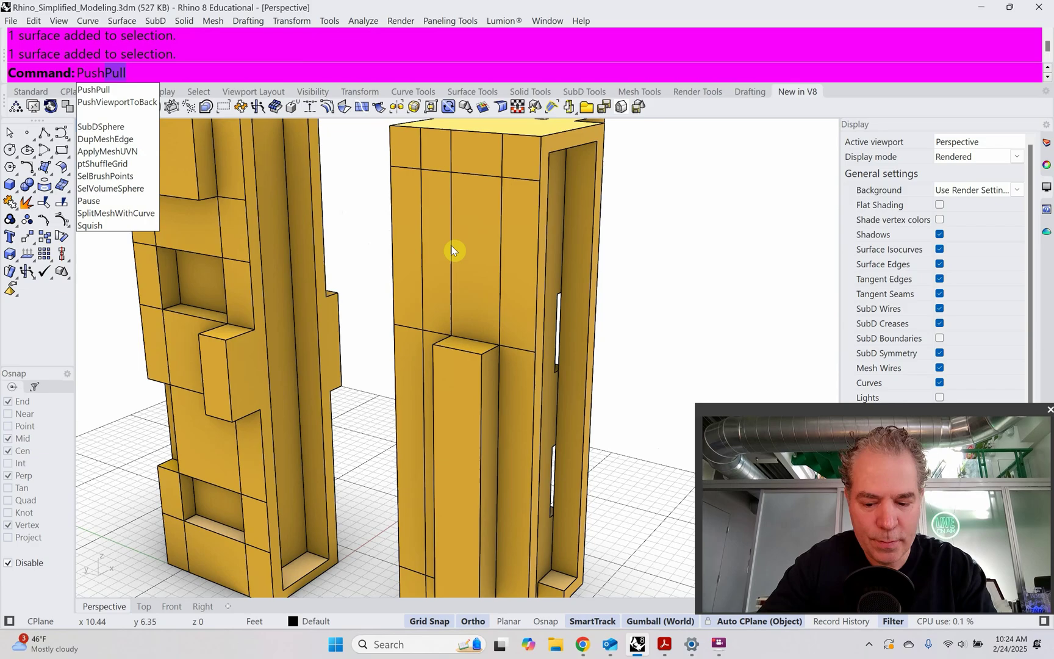
key("Return")
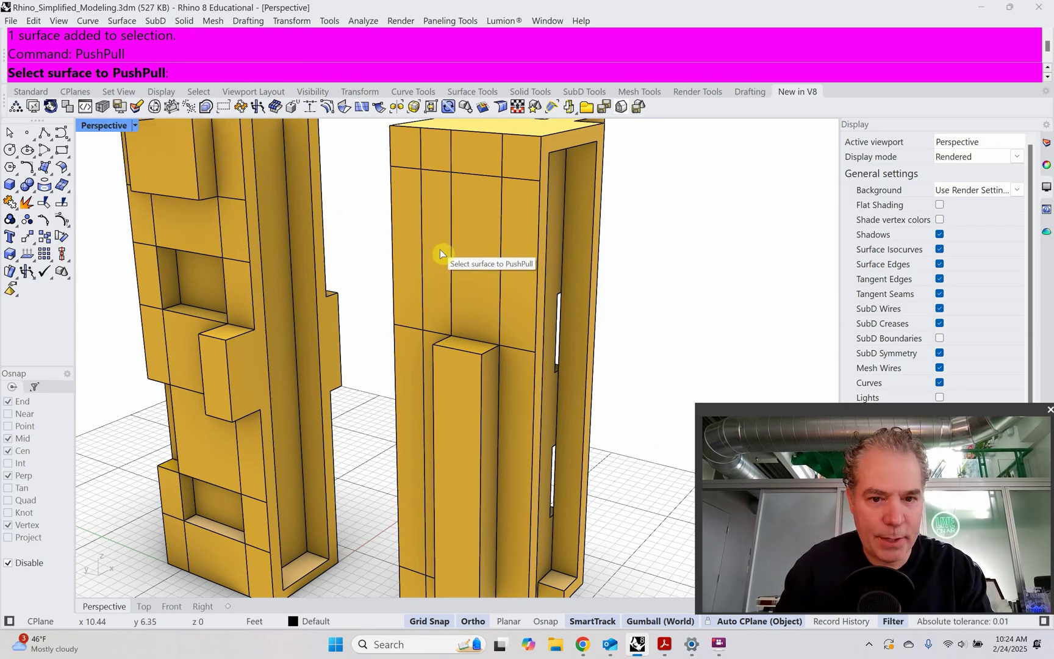
left_click(440, 250)
left_click(437, 265)
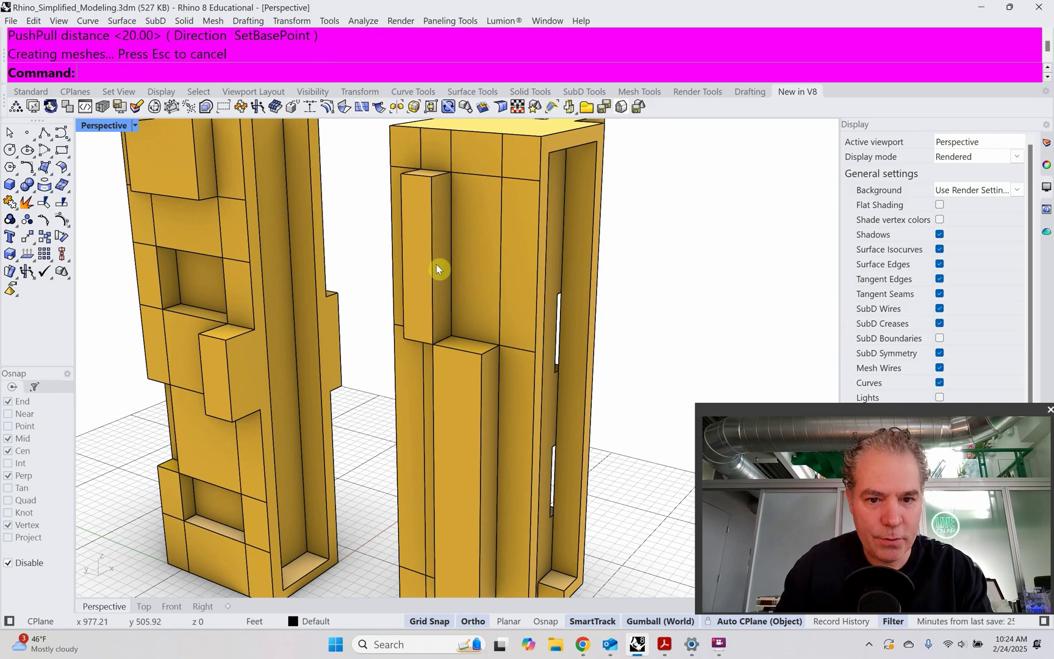
key("Return")
left_click(512, 292)
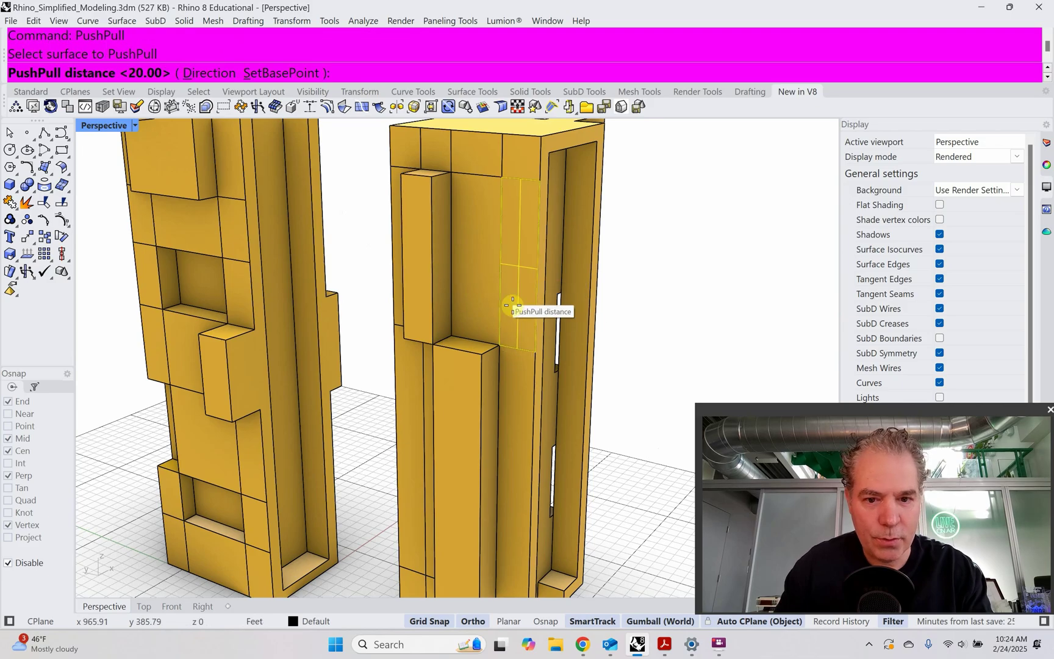
left_click(520, 285)
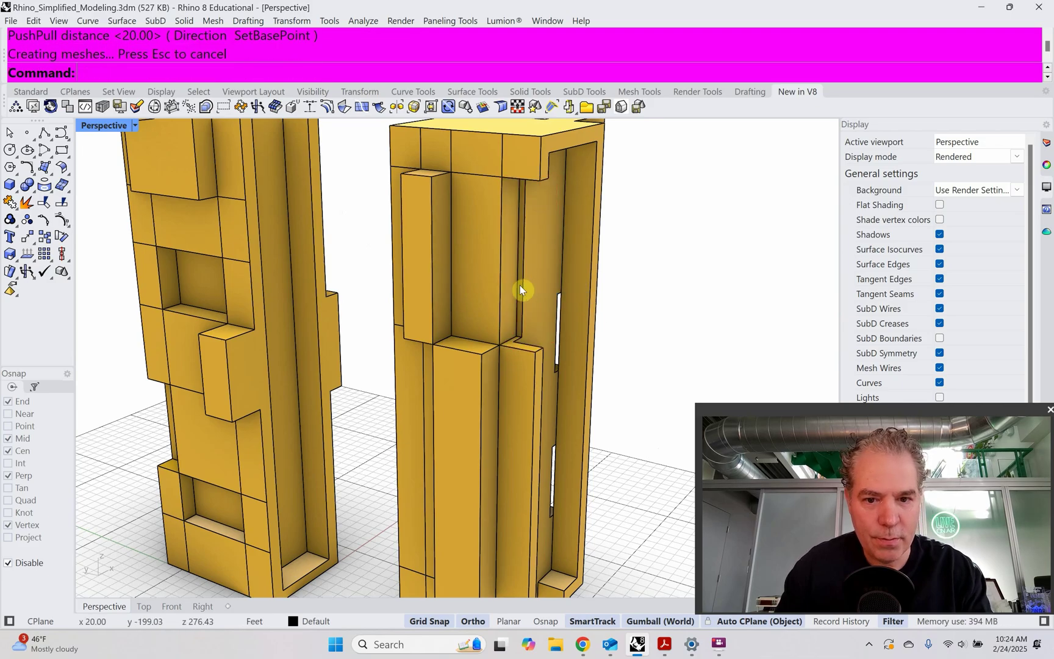
right_click_drag(520, 285, 503, 302)
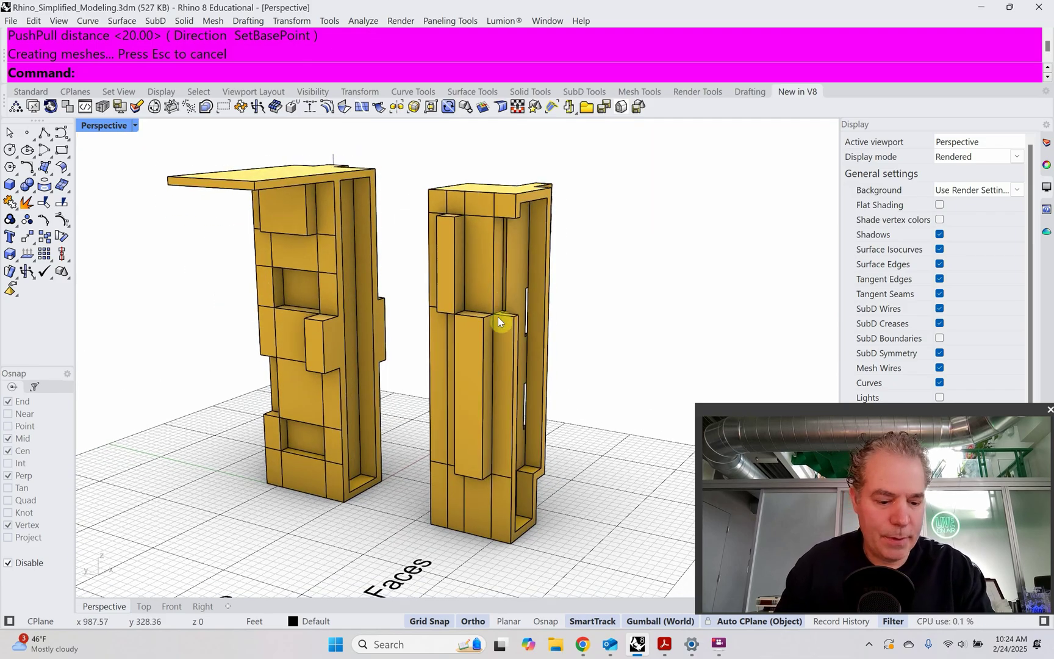
scroll(497, 316, "down", 3)
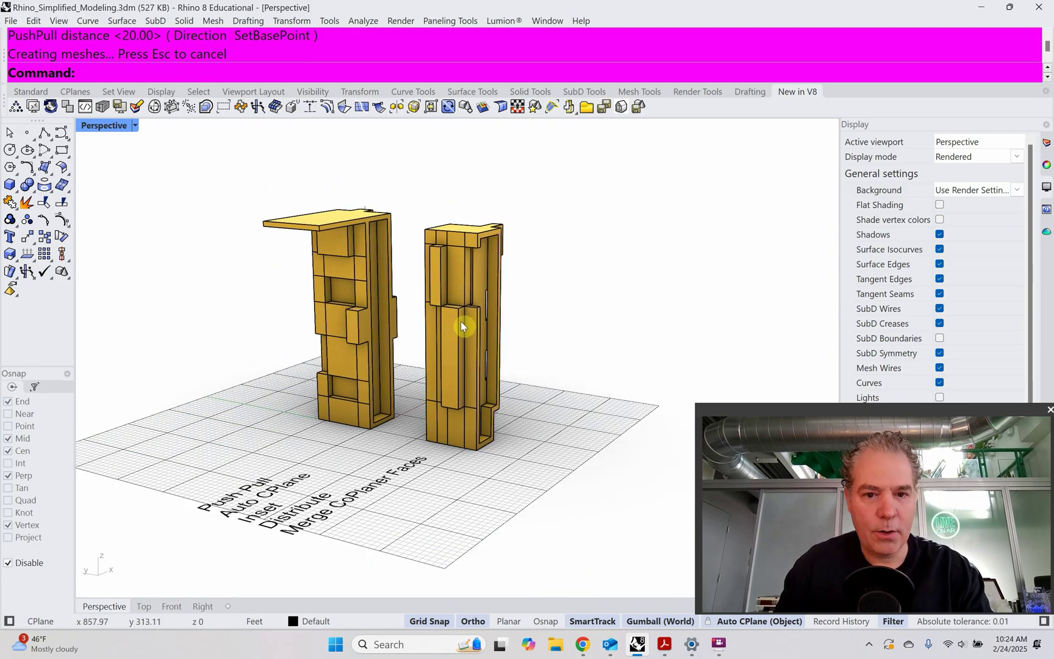
scroll(452, 287, "up", 3)
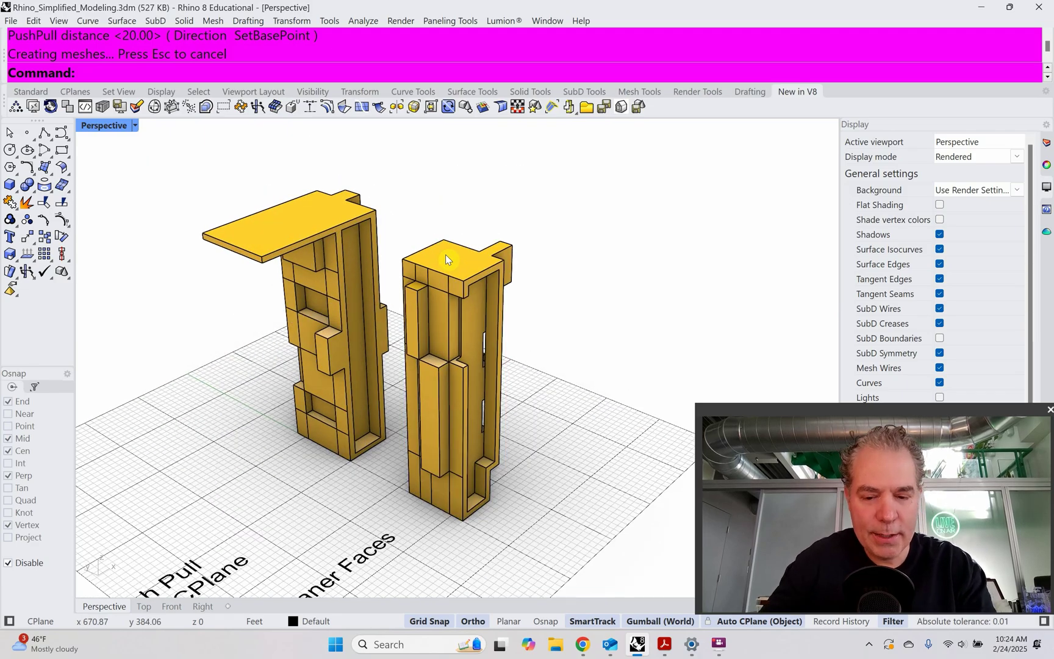
left_click(731, 625)
left_click(731, 623)
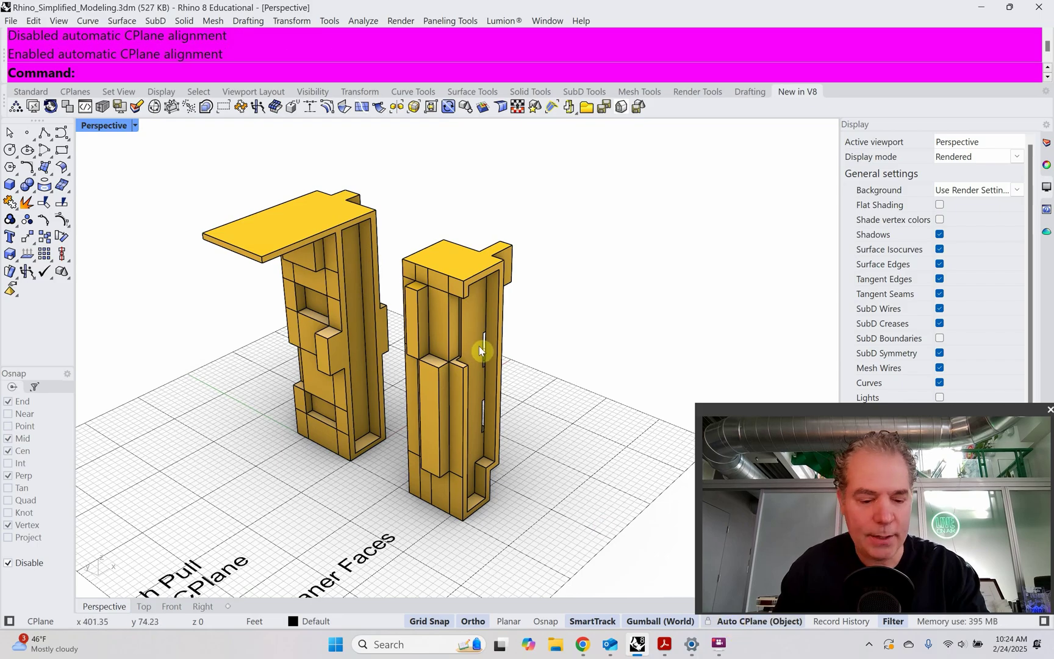
left_click(467, 264, "ctrl+shift")
right_click_drag(467, 264, 407, 252)
left_click(361, 327, "ctrl+shift")
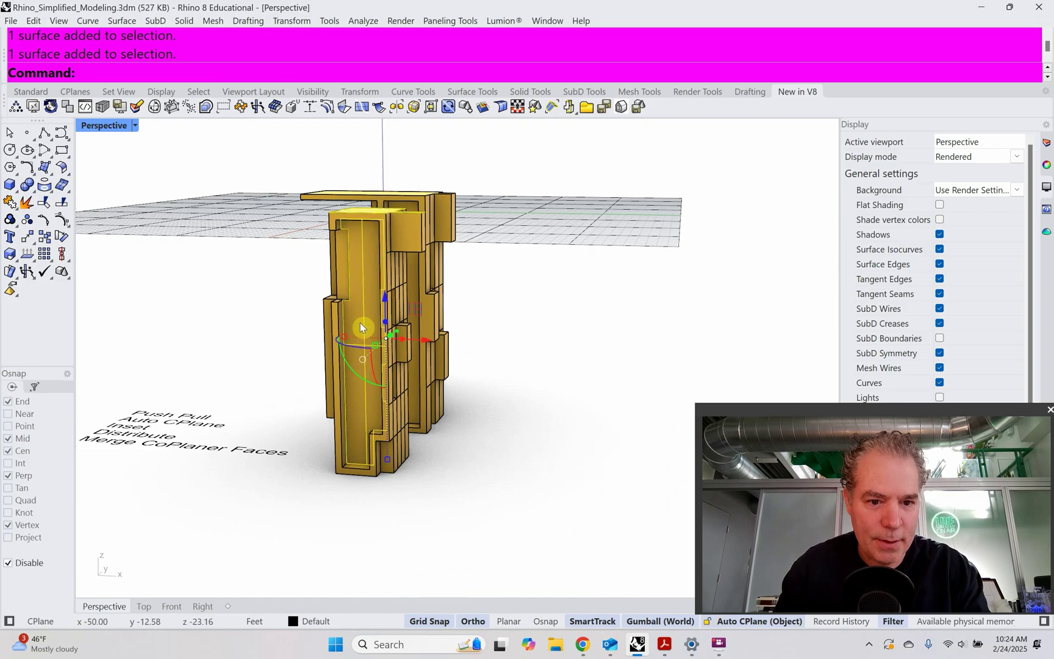
key("Escape")
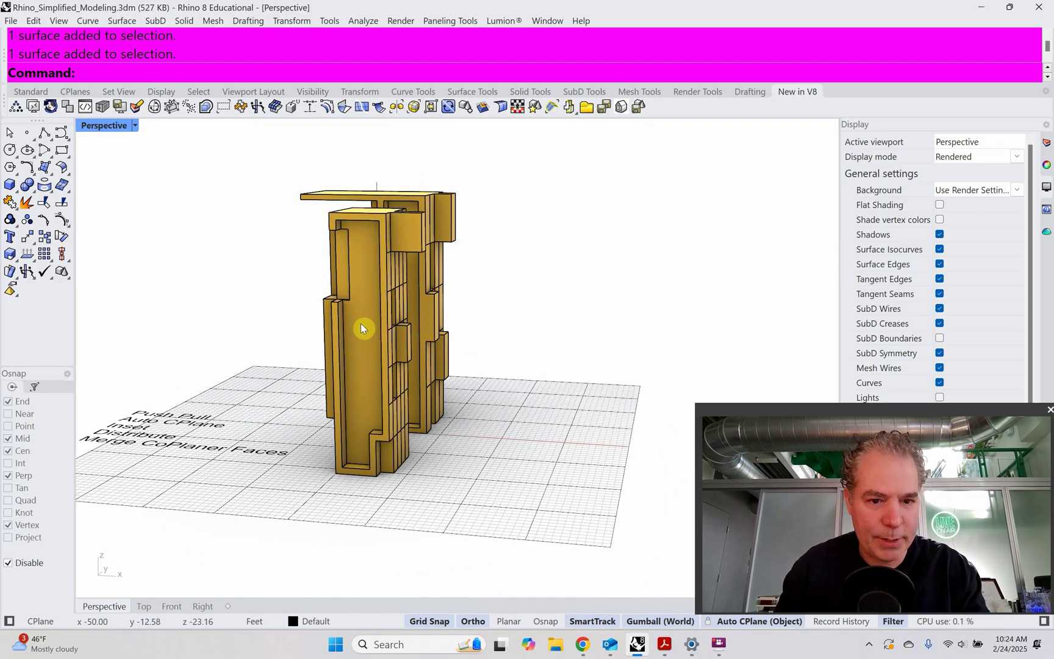
left_click(361, 324, "ctrl+shift")
right_click_drag(410, 342, 565, 329)
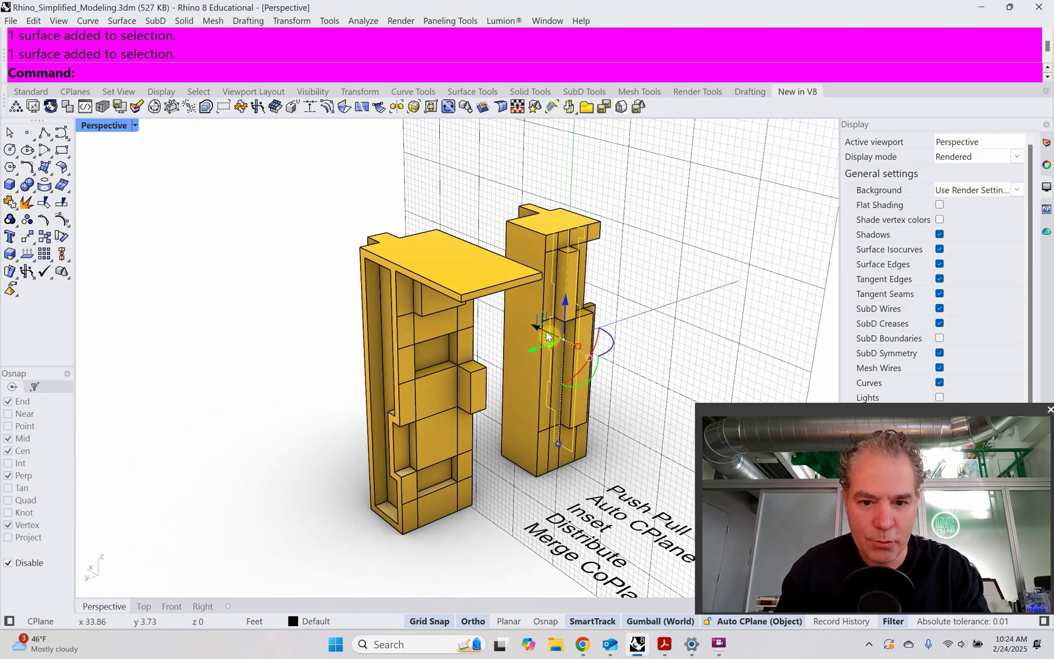
left_click(518, 339, "ctrl+shift")
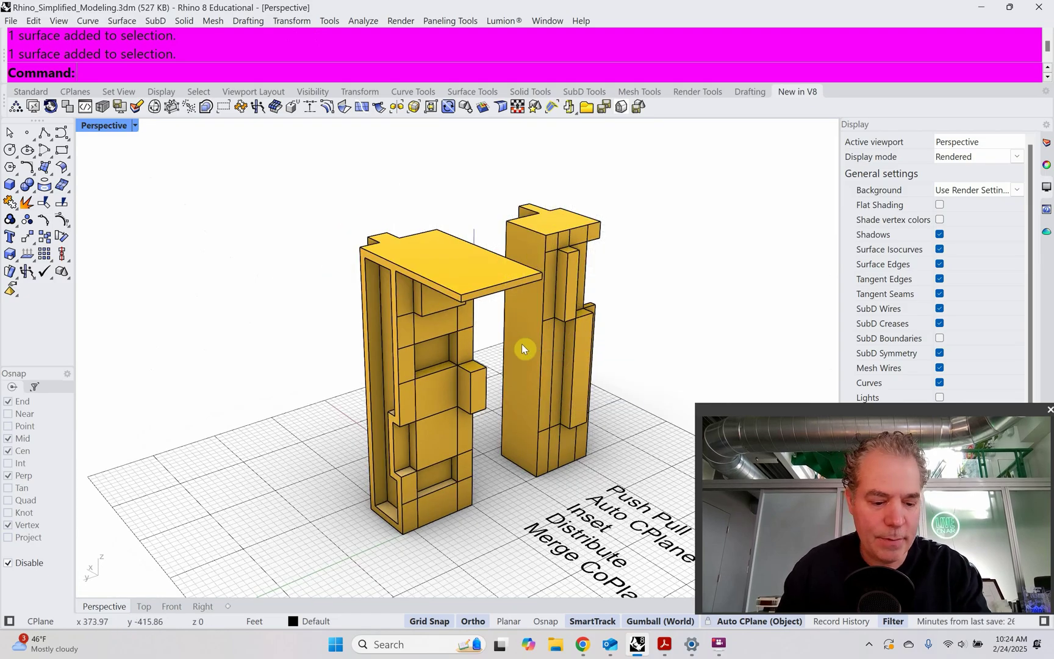
left_click(522, 344, "ctrl+shift")
right_click_drag(522, 344, 410, 364)
key("Escape")
scroll(363, 271, "up", 6)
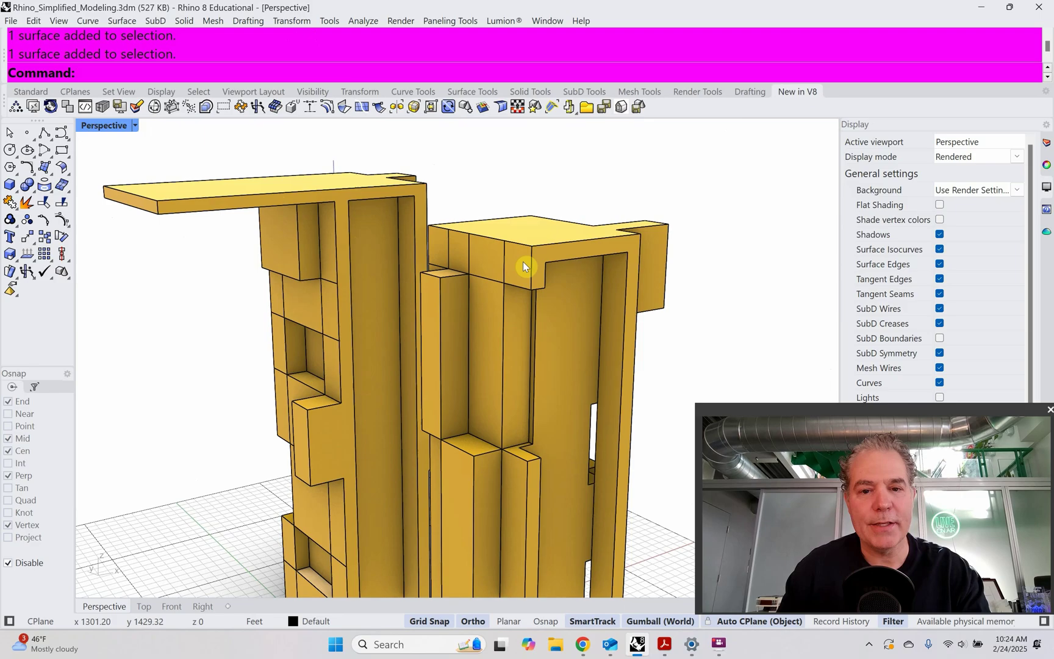
scroll(528, 274, "up", 6)
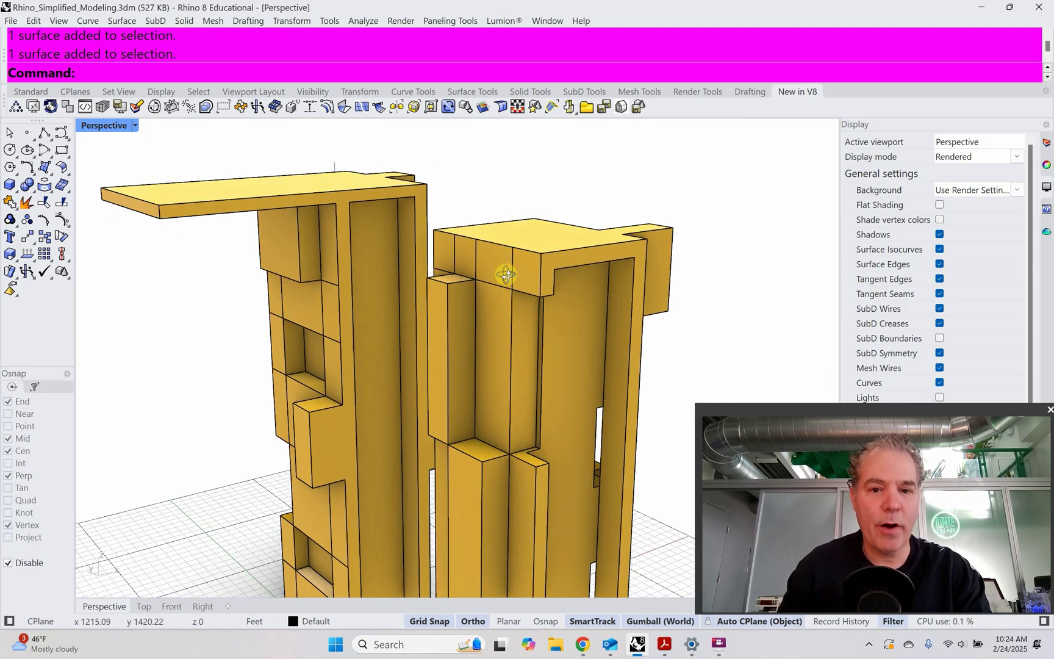
right_click_drag(539, 280, 486, 263, "shift")
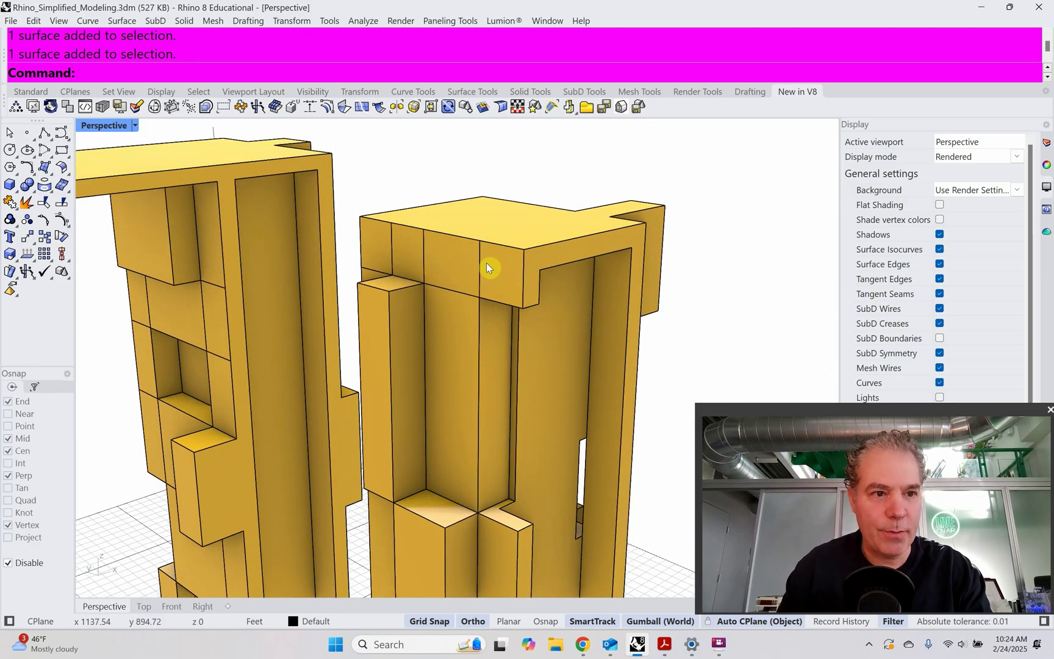
Merge three pairs of adjoining coplanar faces across the right tower's top front band
type("erge")
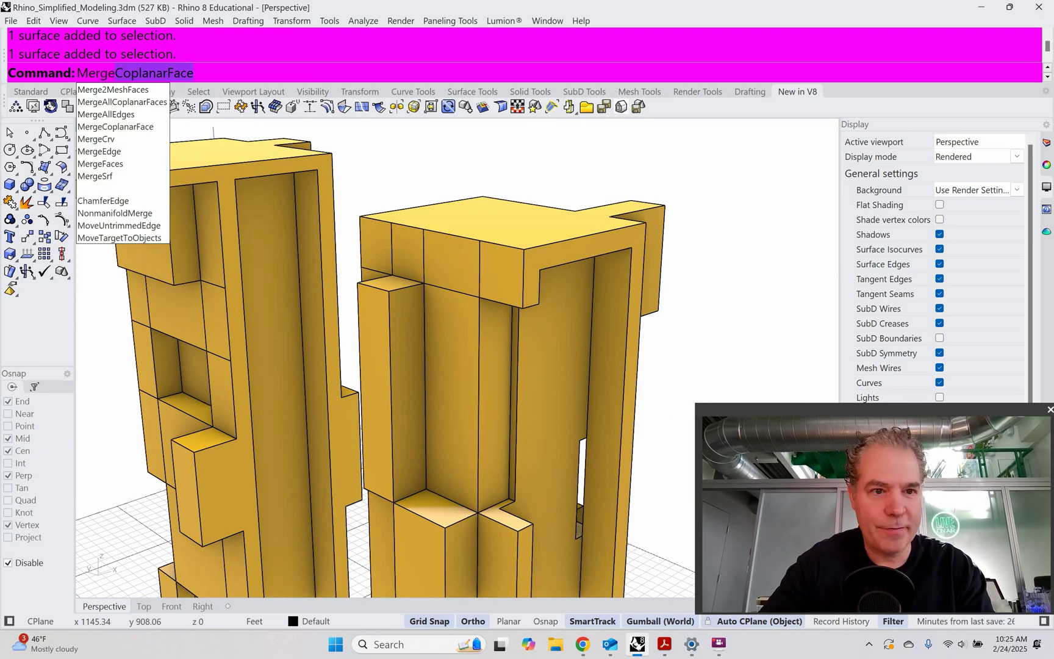
key("Return")
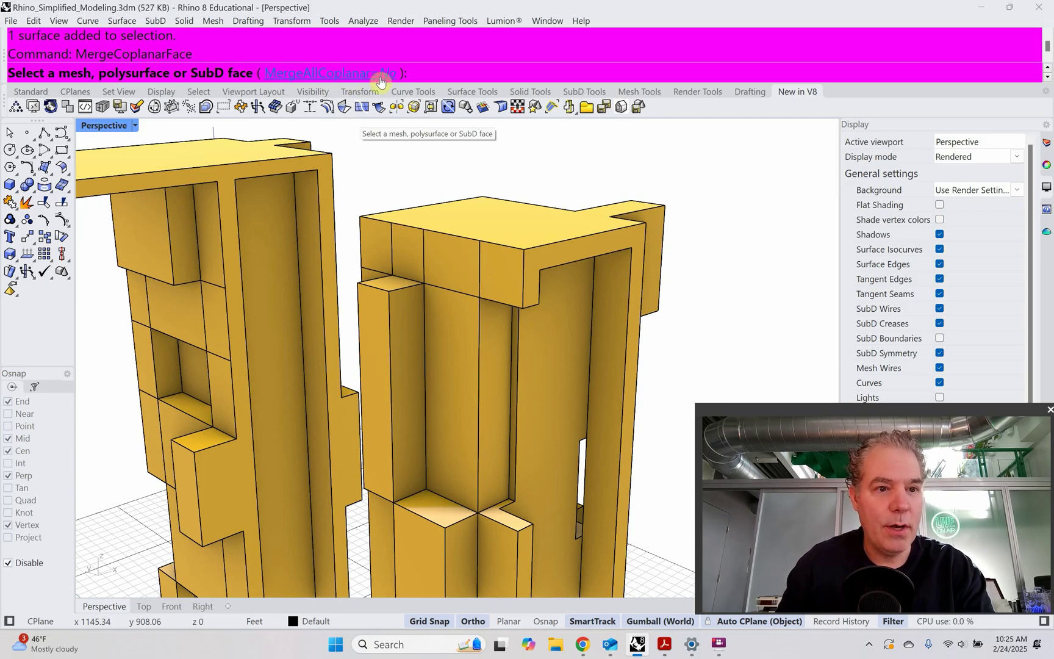
left_click(374, 241)
left_click(409, 254)
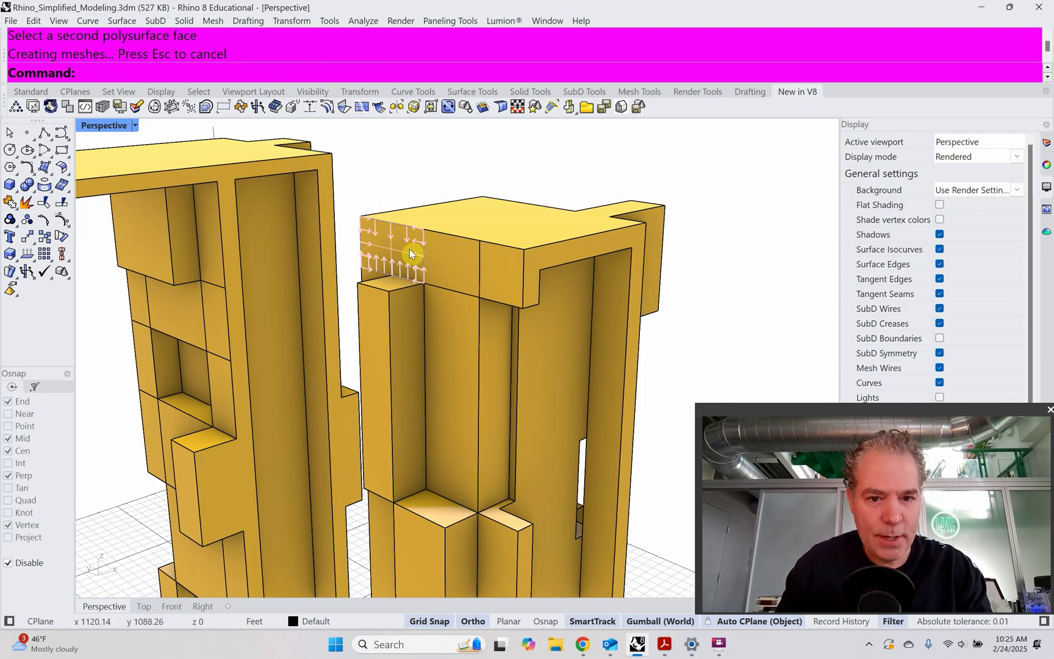
key("Return")
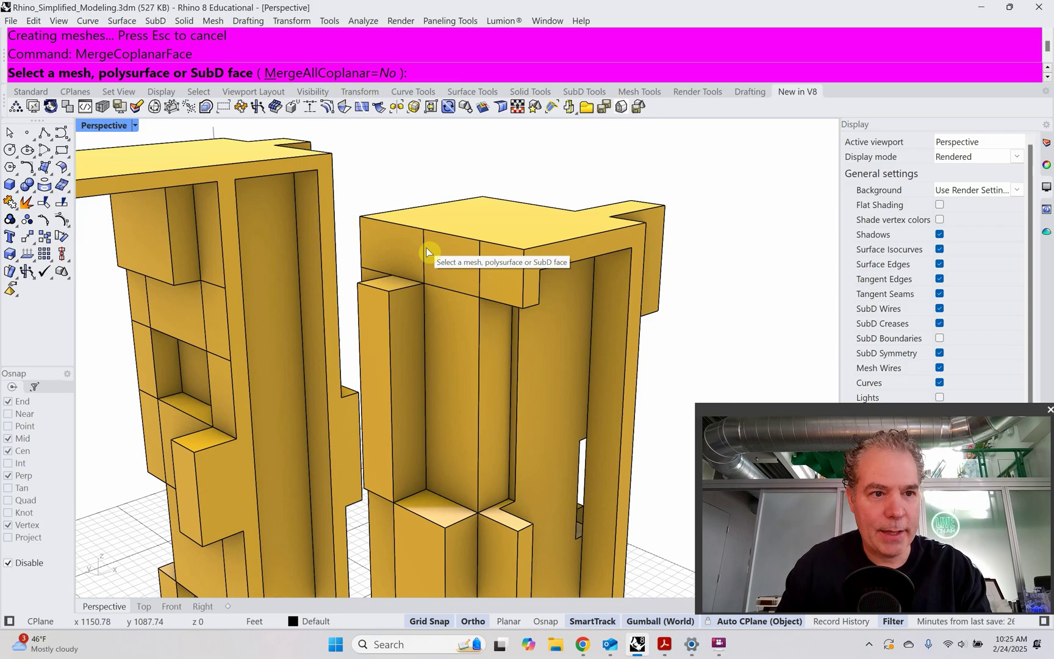
left_click(439, 259)
left_click(486, 274)
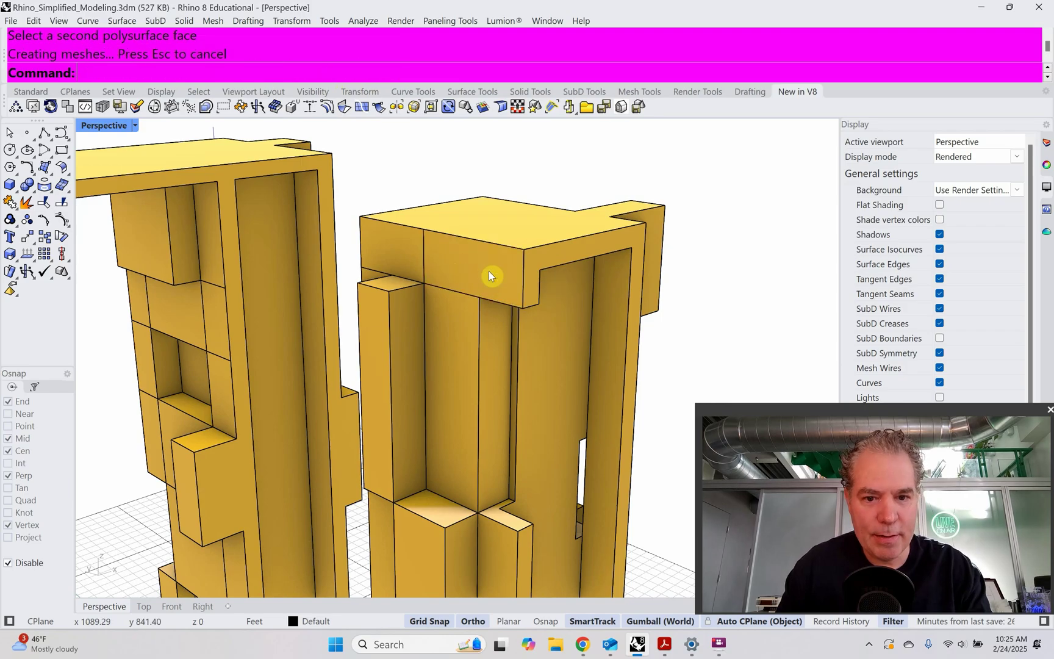
key("Return")
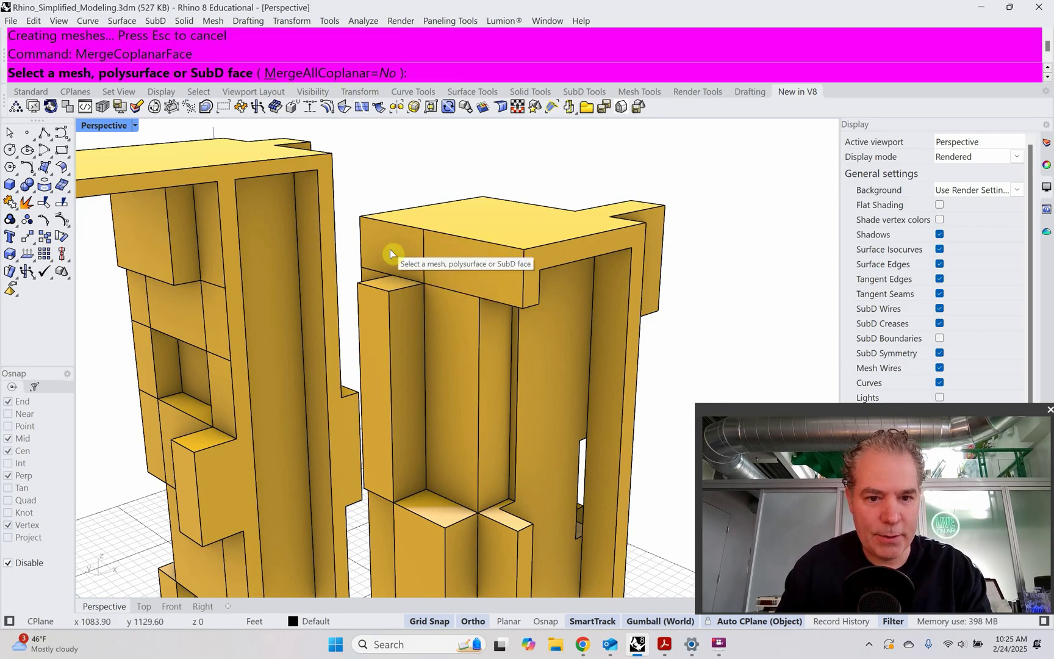
left_click(390, 249)
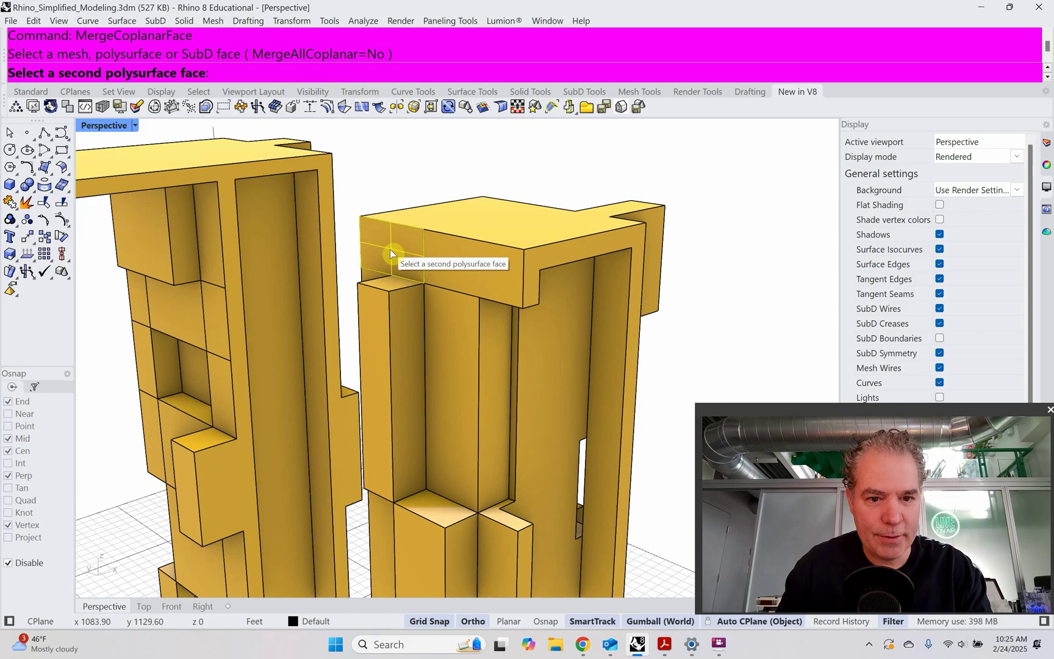
left_click(434, 257)
mouse_move(456, 225)
right_mouse_down()
mouse_move(437, 240)
mouse_move(457, 243)
right_mouse_up()
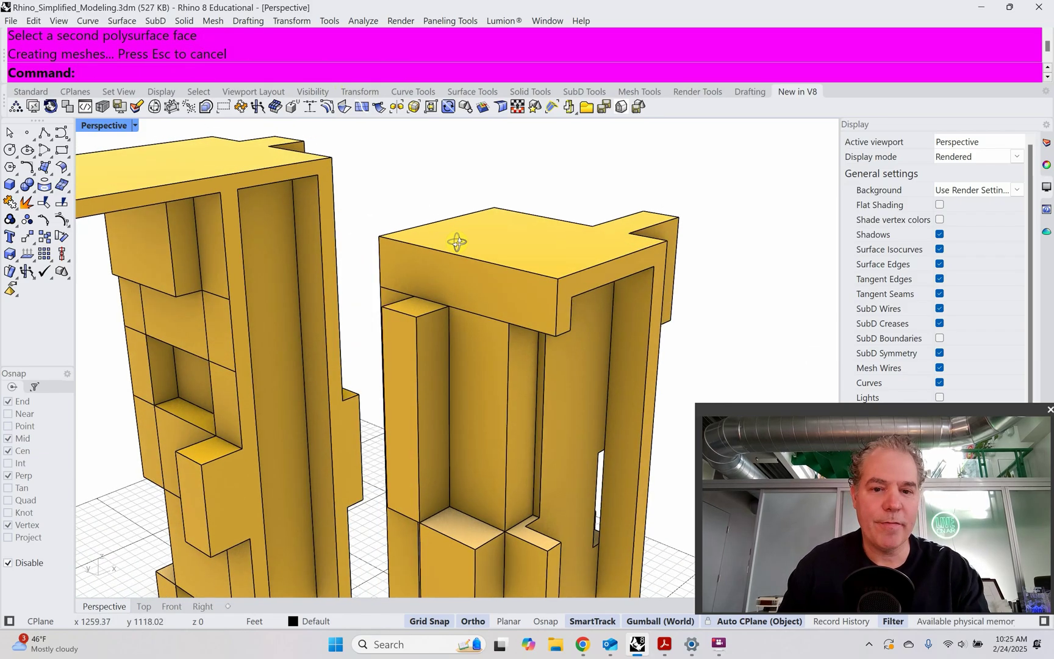
Inset the right tower's top front face through a picked point, leaving a border frame
type("Inset")
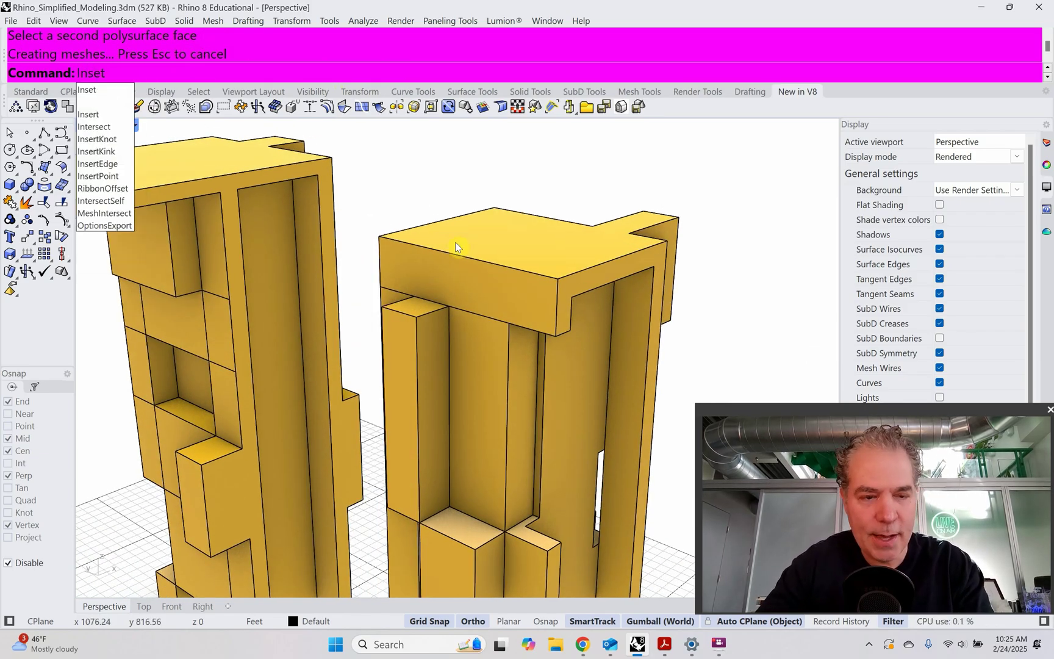
key("Return")
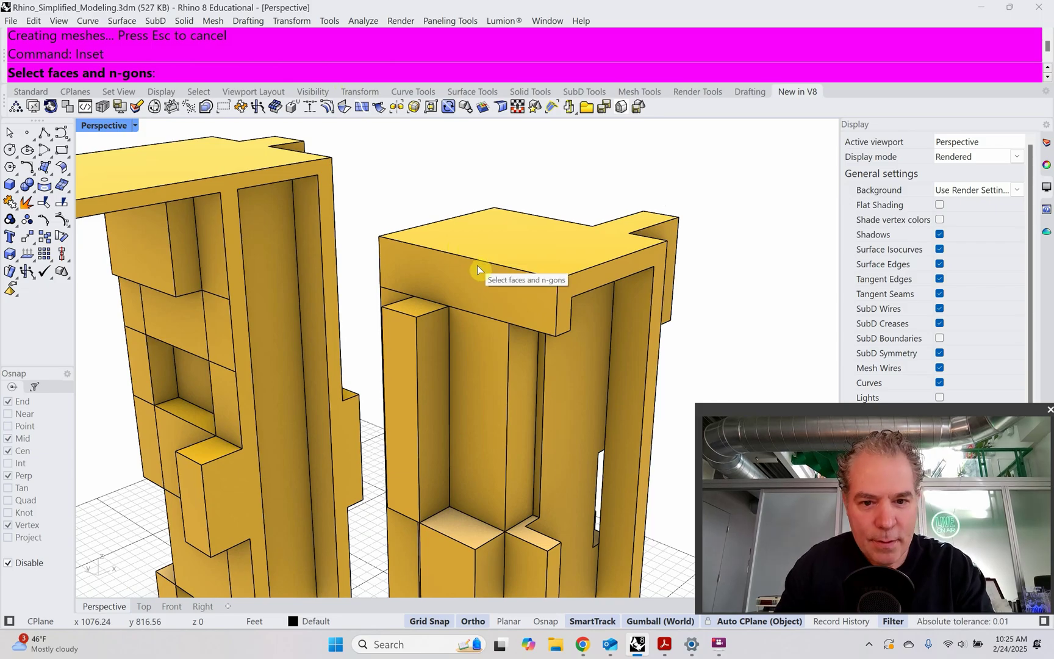
left_click(474, 274)
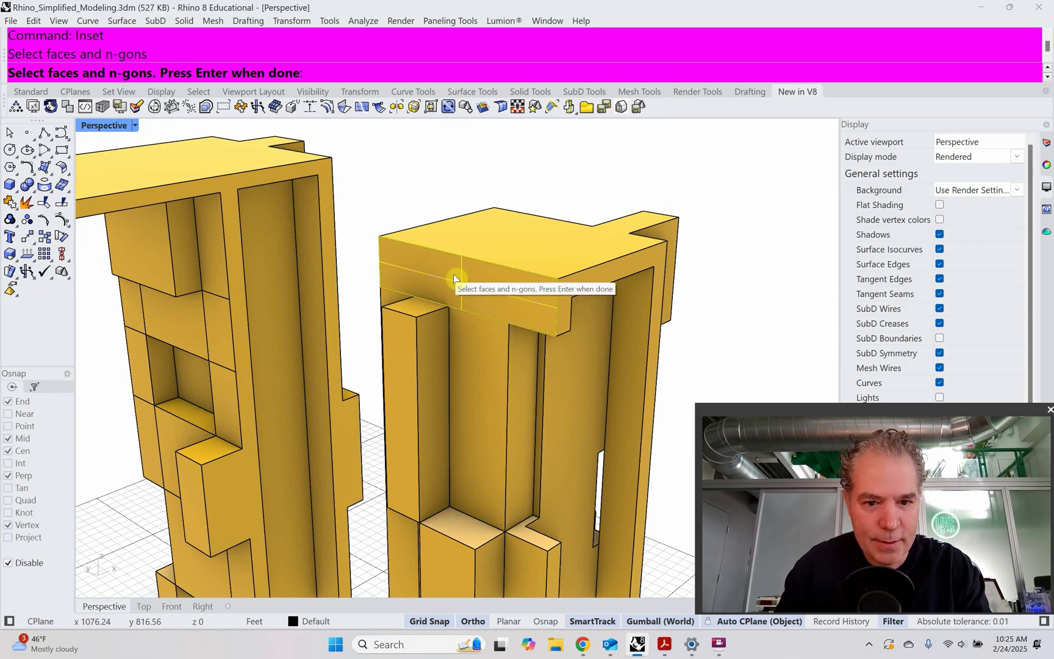
key("Return")
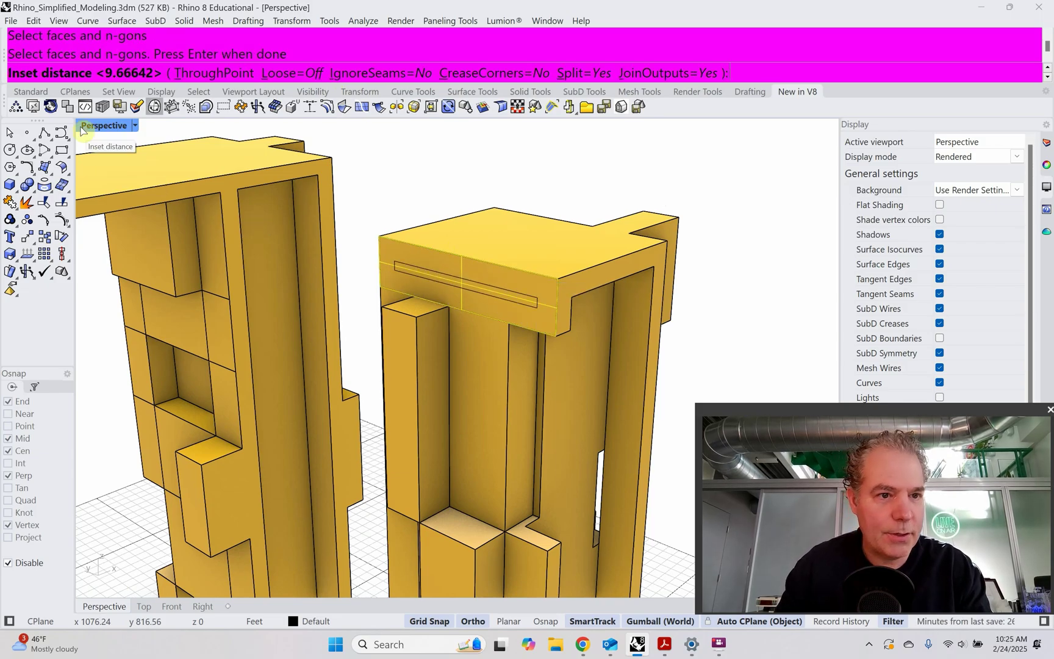
left_click(222, 77)
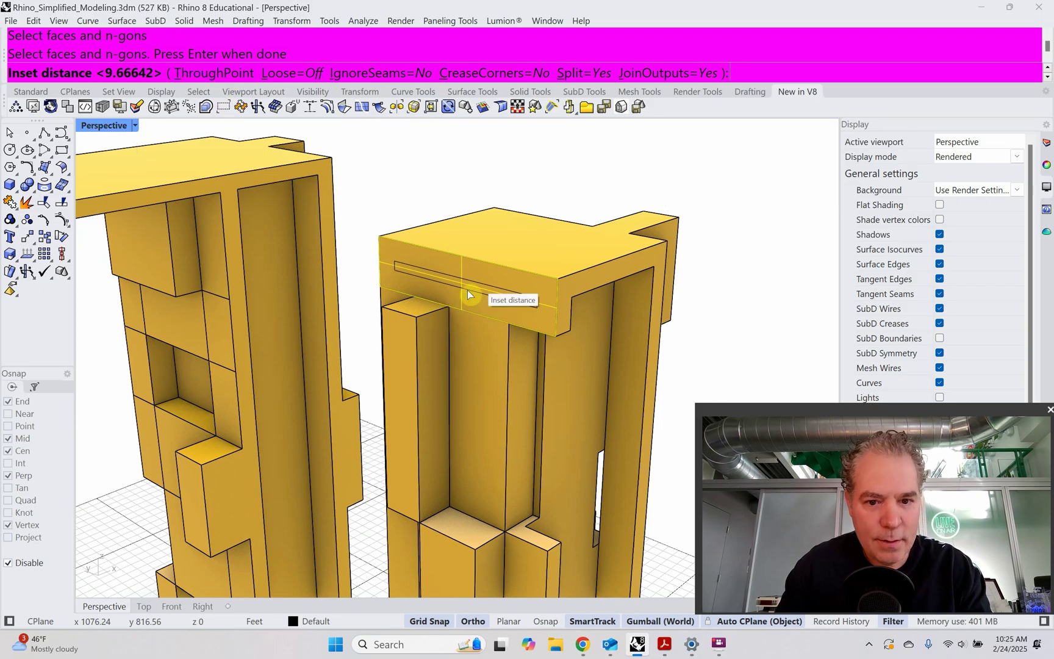
left_click(495, 308)
right_click_drag(491, 303, 490, 303)
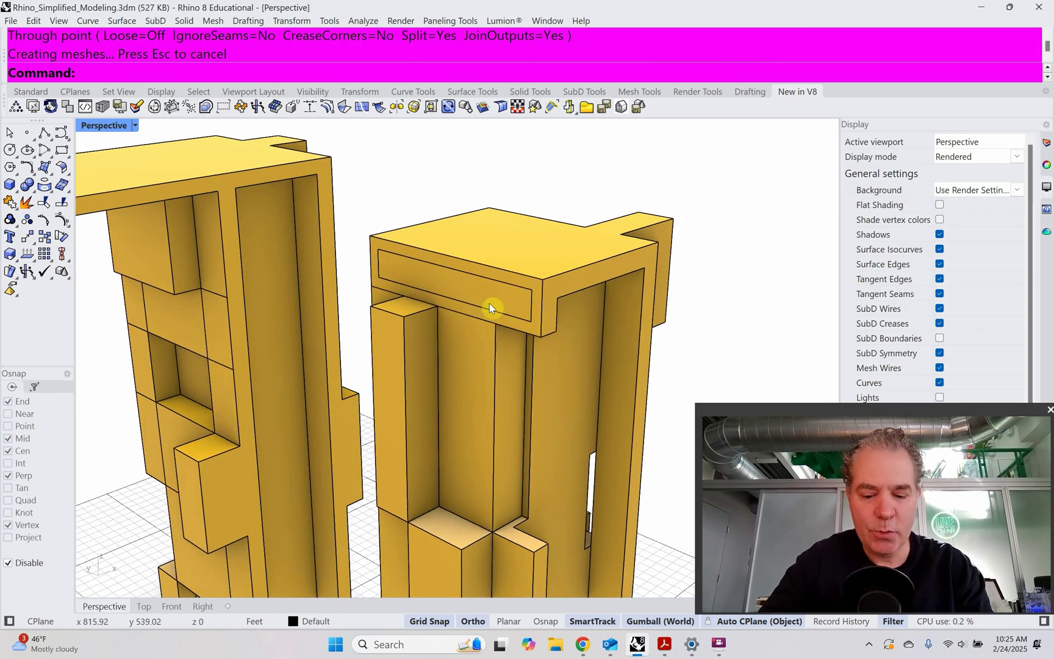
Pull the inset face outward into a long hollow cantilevered tube arm
type("Pull")
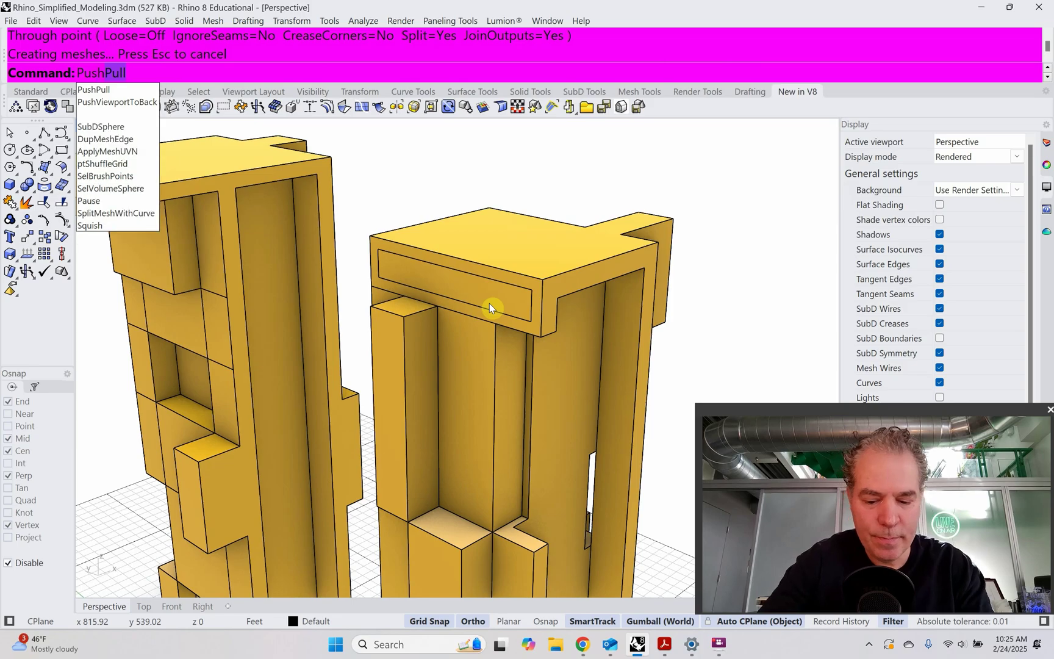
key("Return")
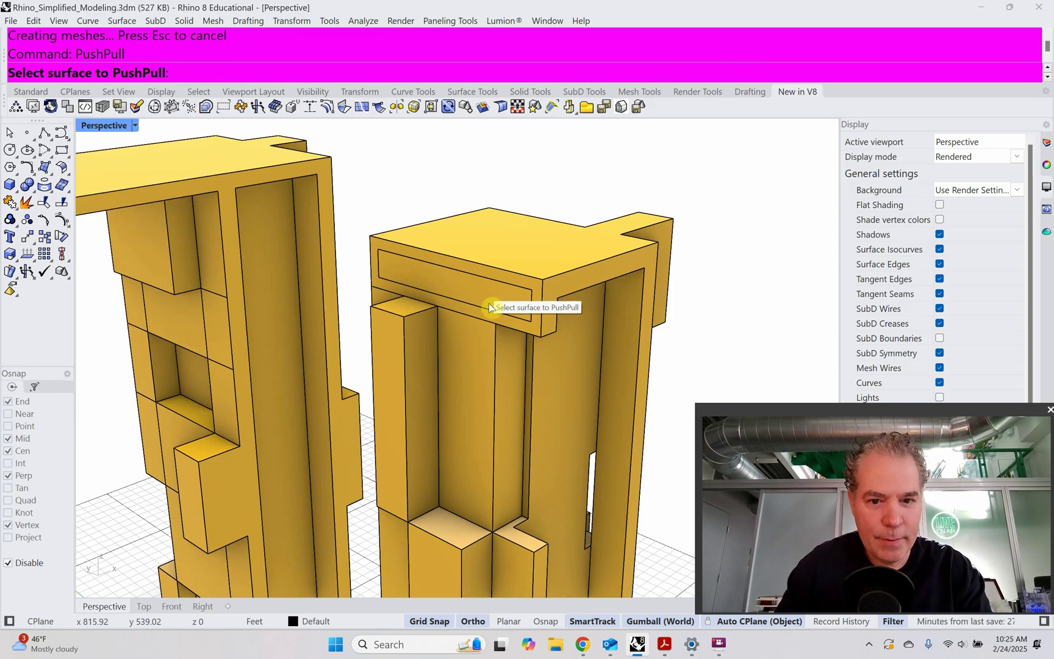
left_click(477, 272)
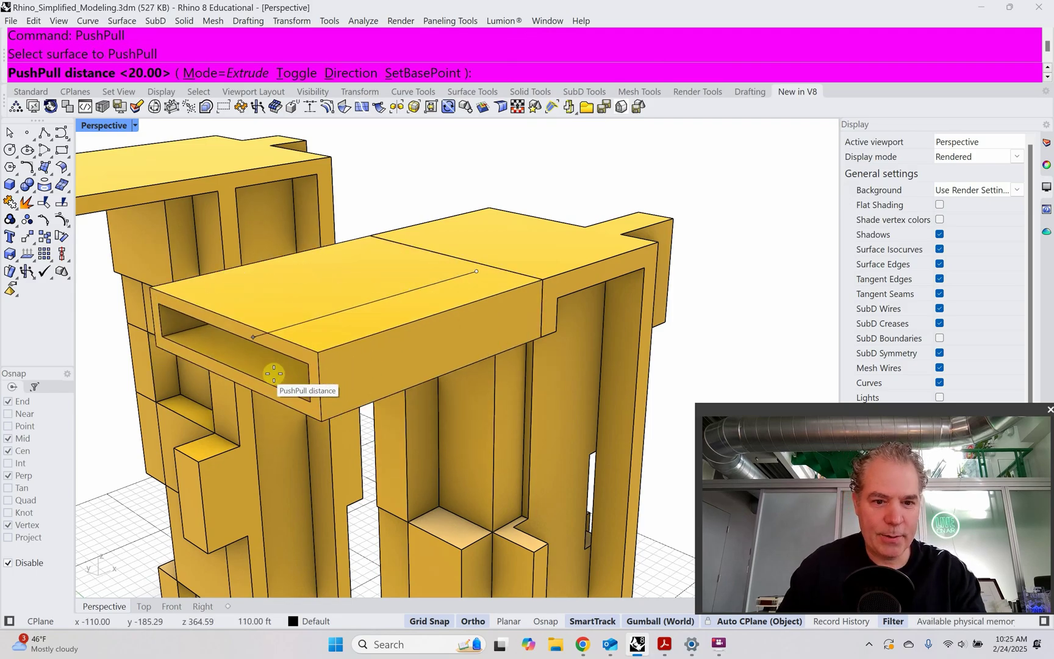
left_click(267, 377)
right_click_drag(268, 377, 476, 390)
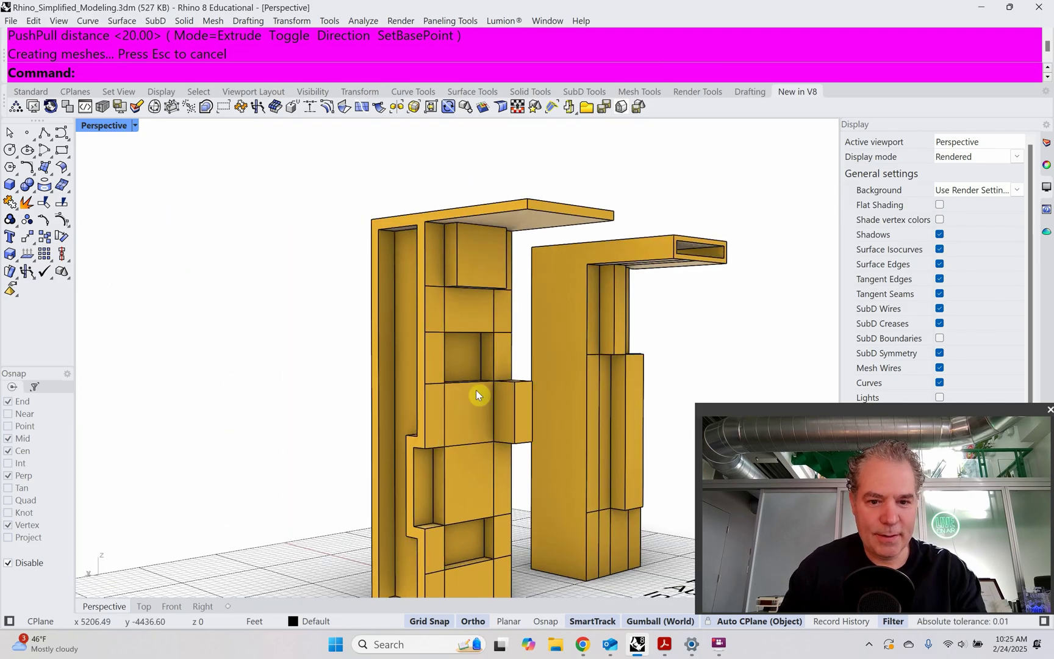
Hide the left tower so only the tower with the arm remains
left_click(438, 368)
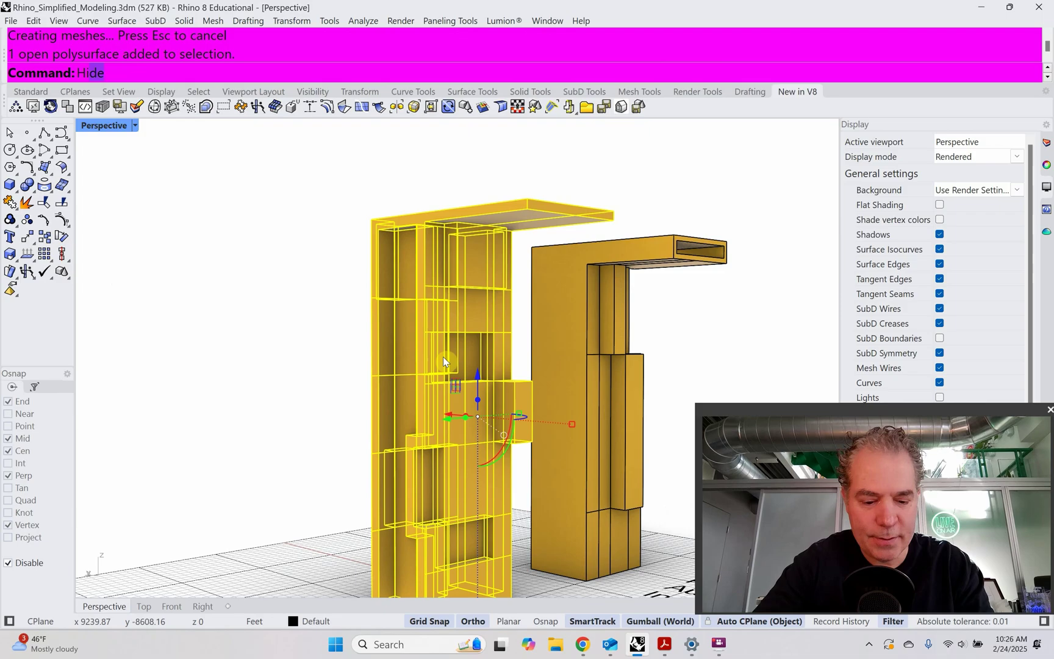
type("isW")
key("Return")
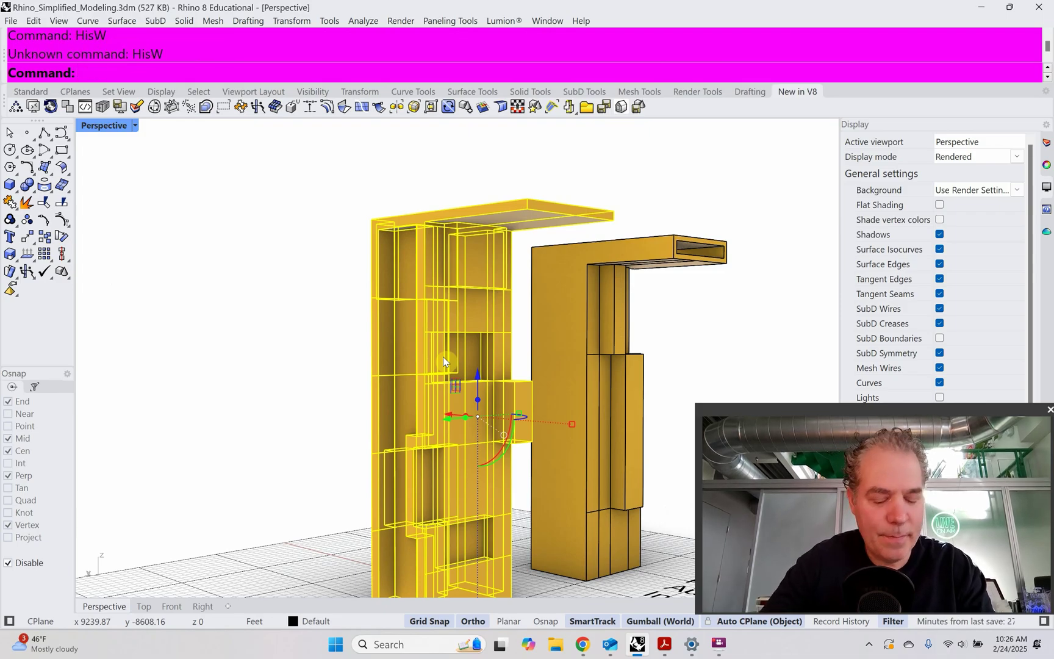
type("Hide")
key("Return")
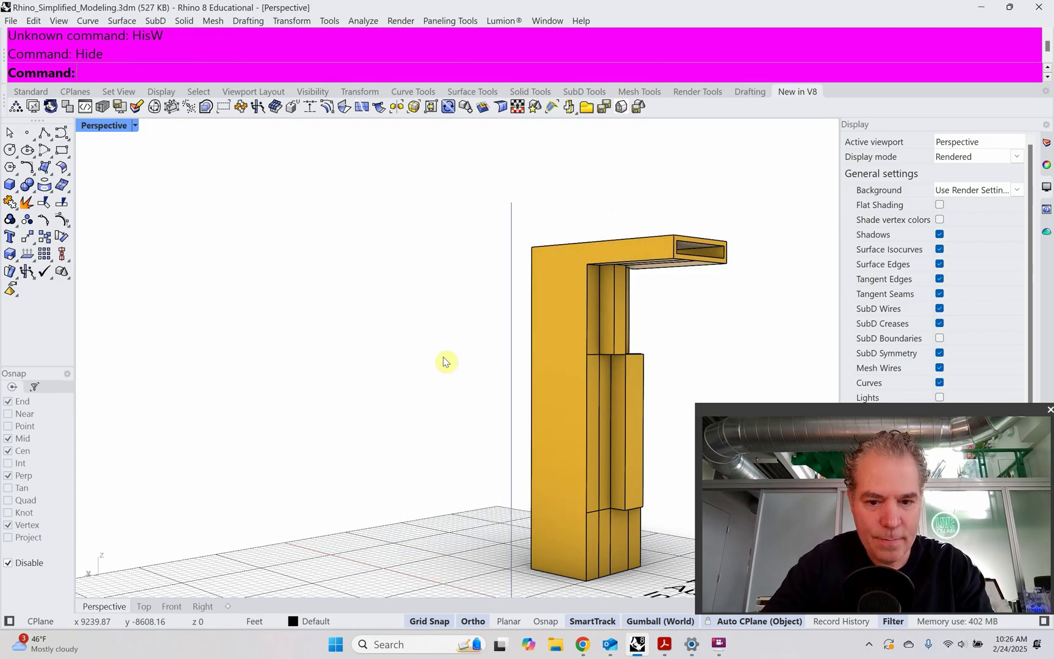
right_click_drag(446, 362, 471, 419)
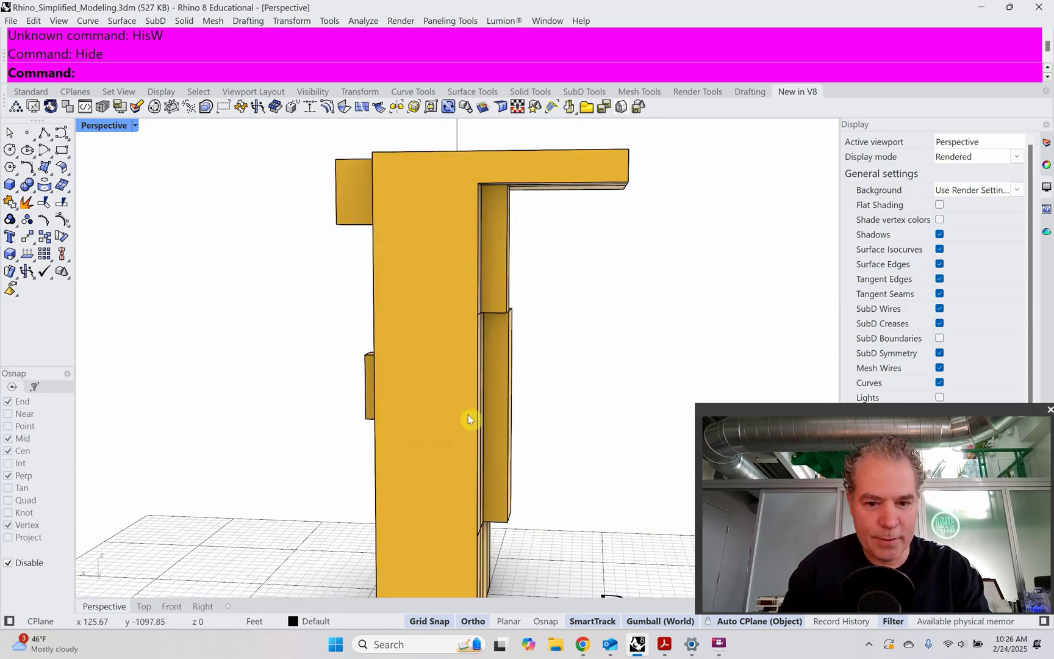
scroll(468, 419, "down", 2)
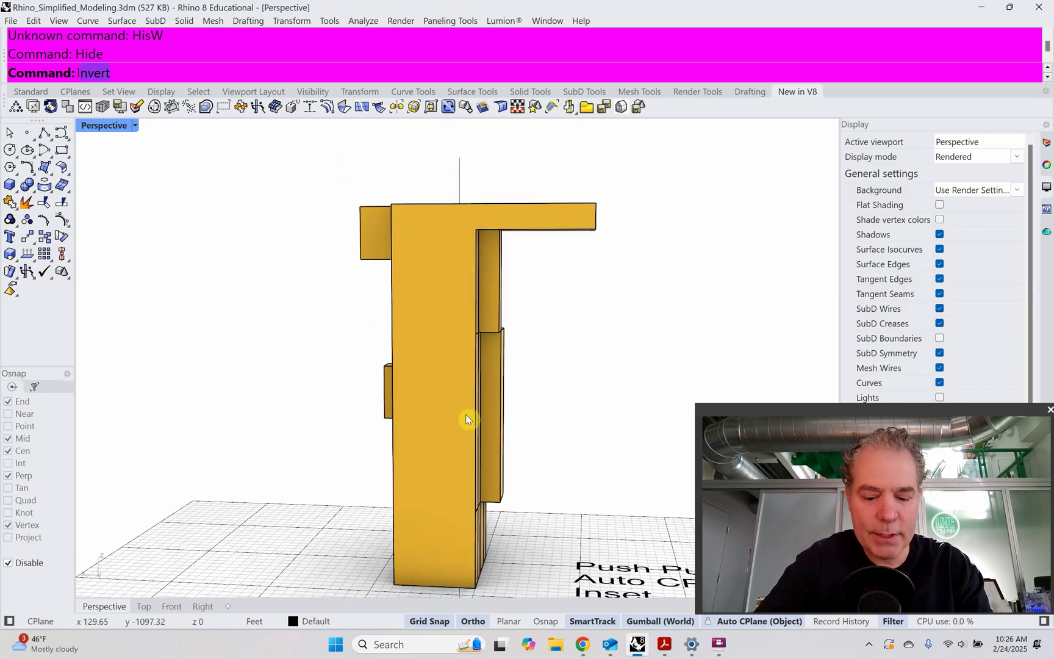
Inset the long L-shaped side face of the tower and arm through a picked point
type("Inset")
key("Return")
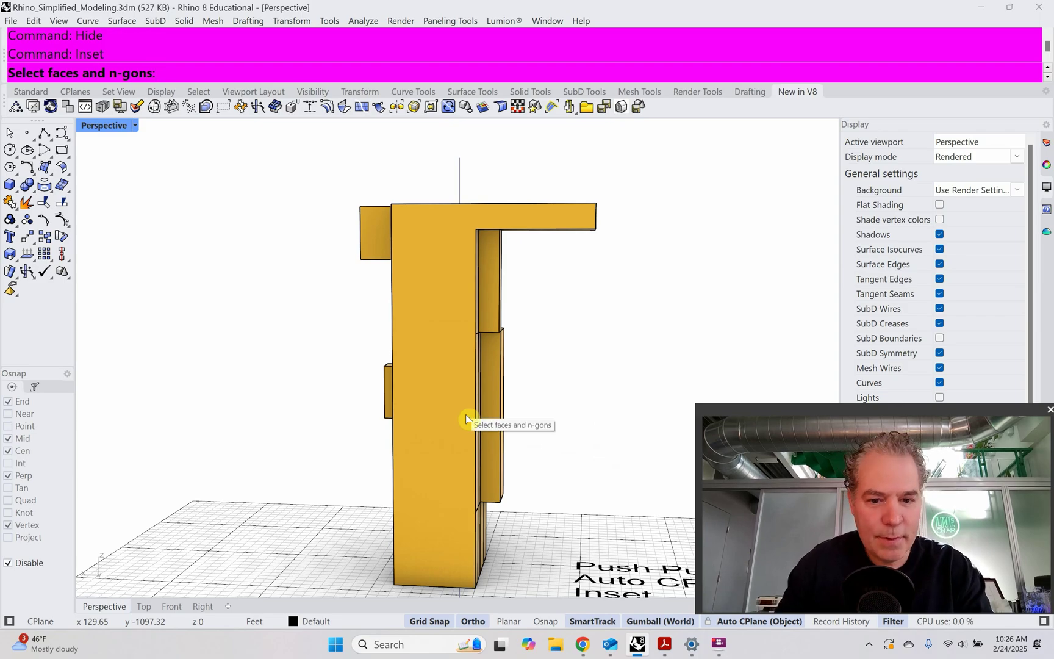
left_click(459, 408)
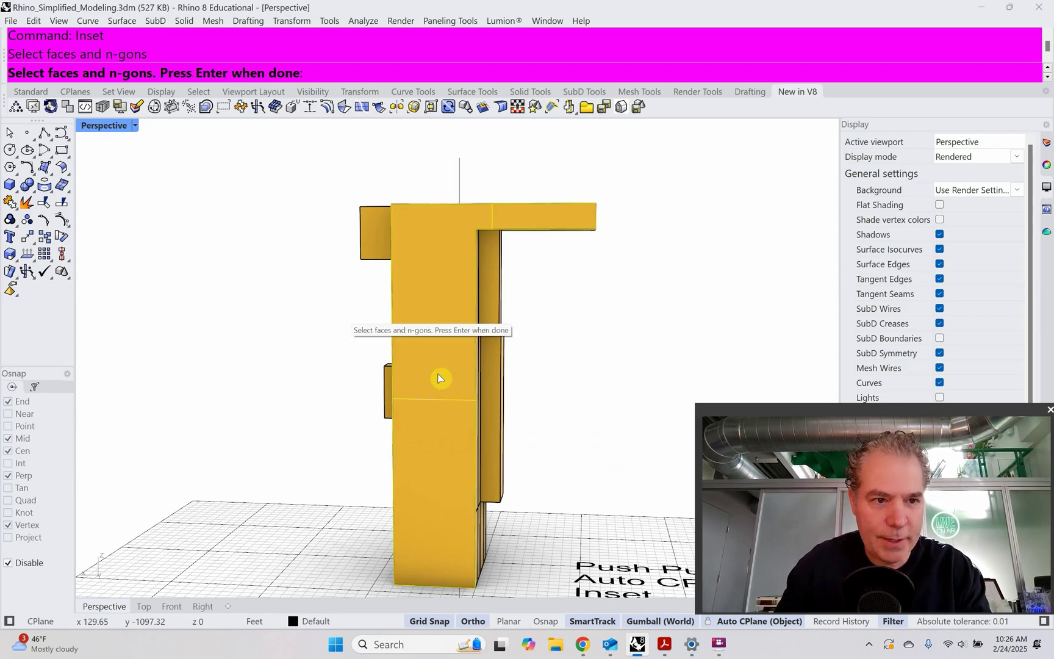
key("Return")
left_click(269, 71)
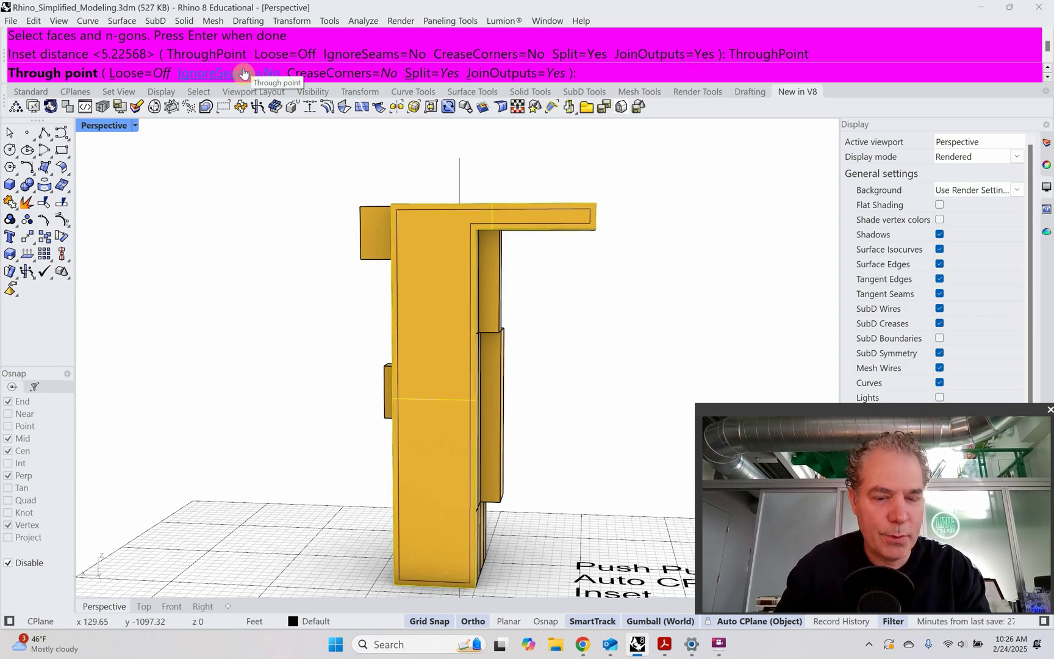
left_click(509, 208)
right_click_drag(470, 252, 440, 284)
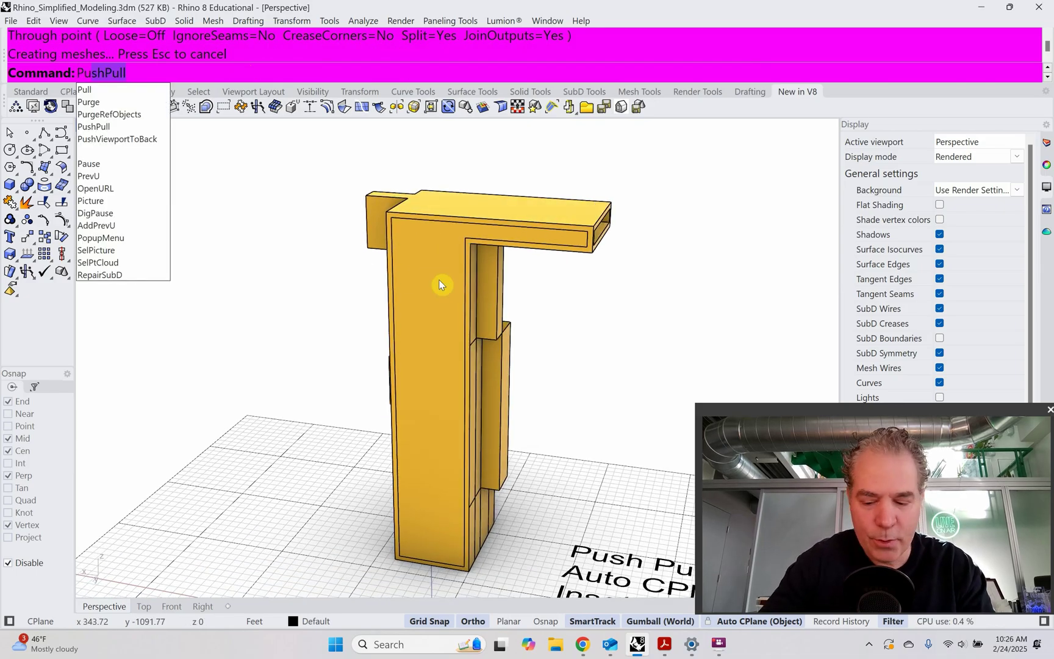
Push the inset side face 110 into the tower to hollow that side
key("Return")
left_click(422, 299)
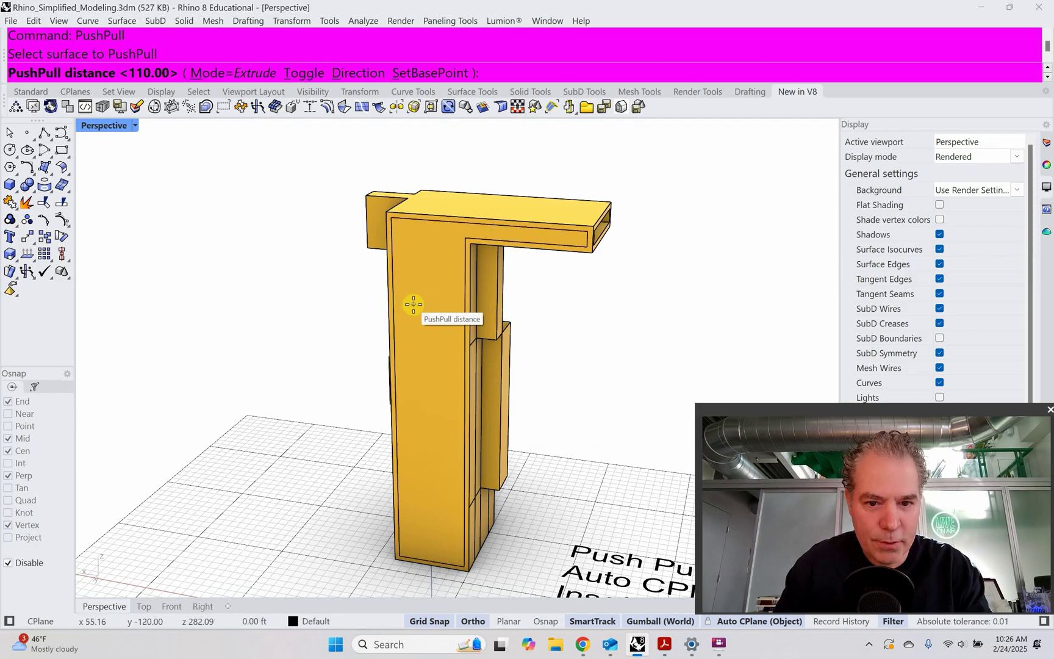
key("Return")
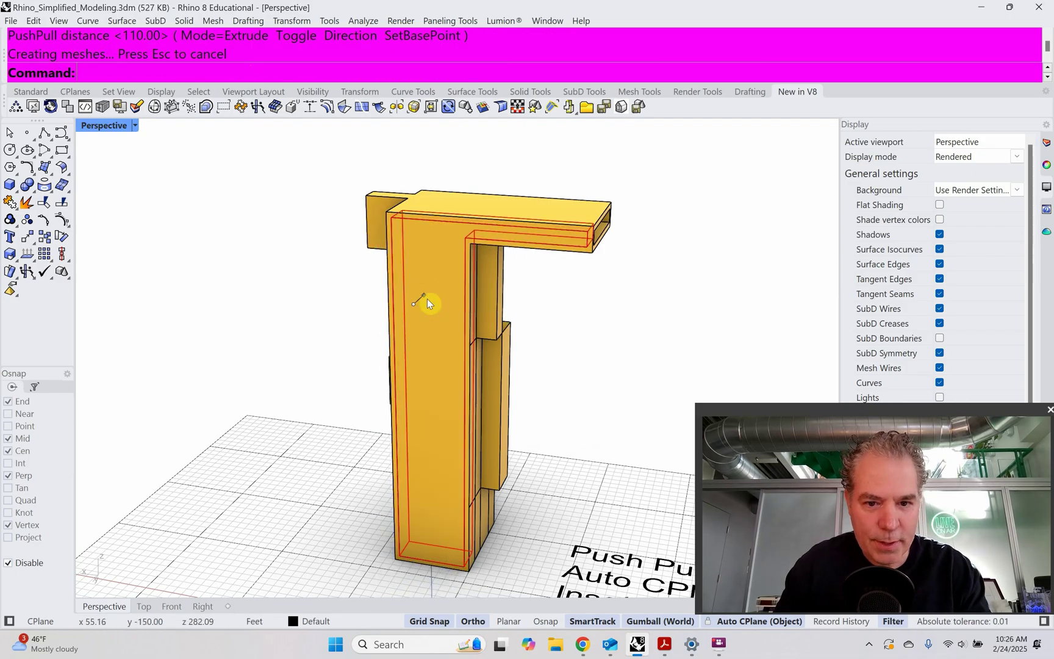
right_click_drag(427, 302, 372, 388)
Clear the selection and run Show to bring back the 27 hidden objects
left_click(386, 376)
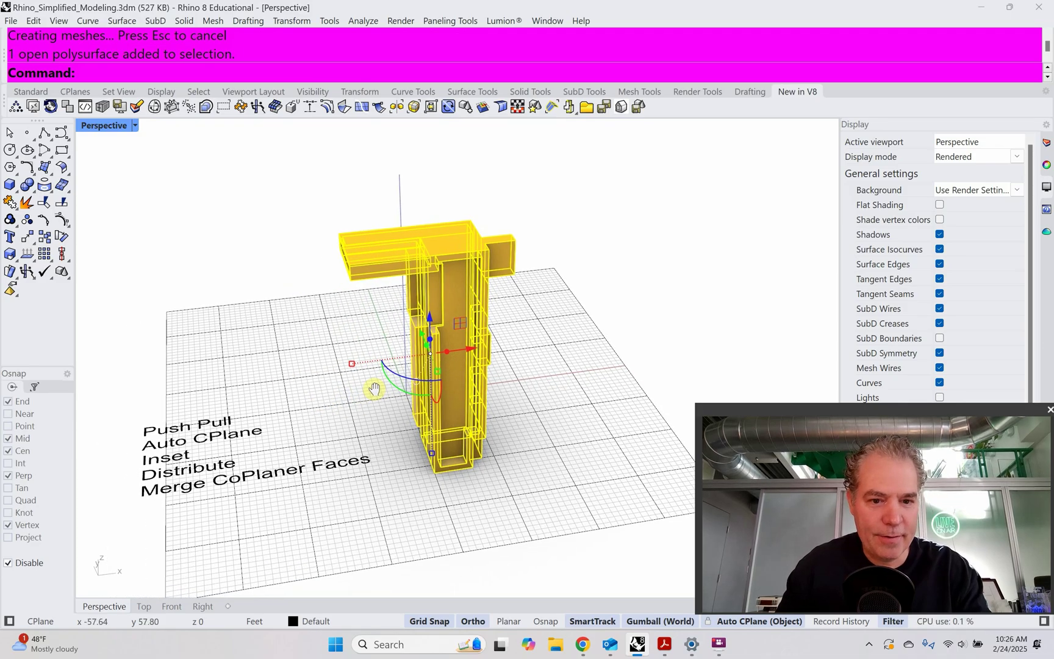
left_click(370, 388)
type("Sh")
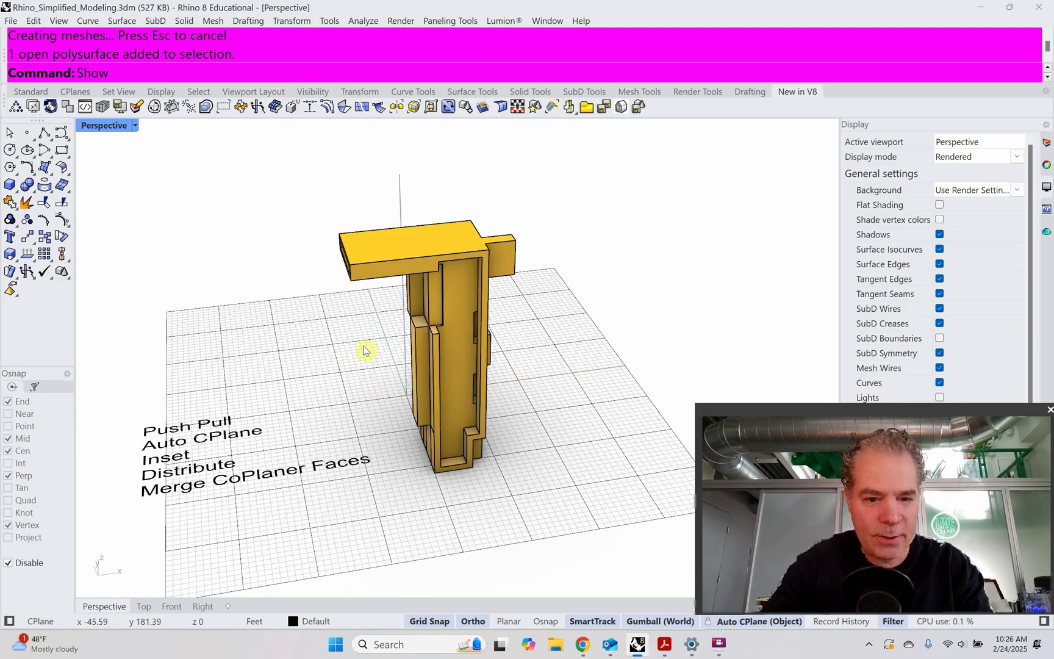
type("ow")
key("Return")
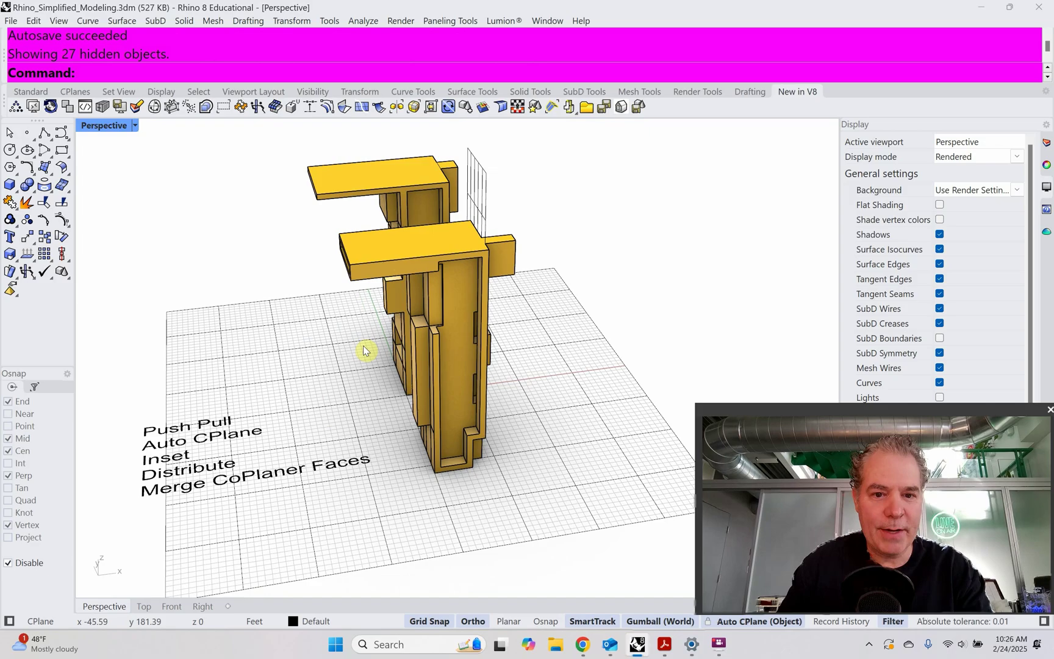